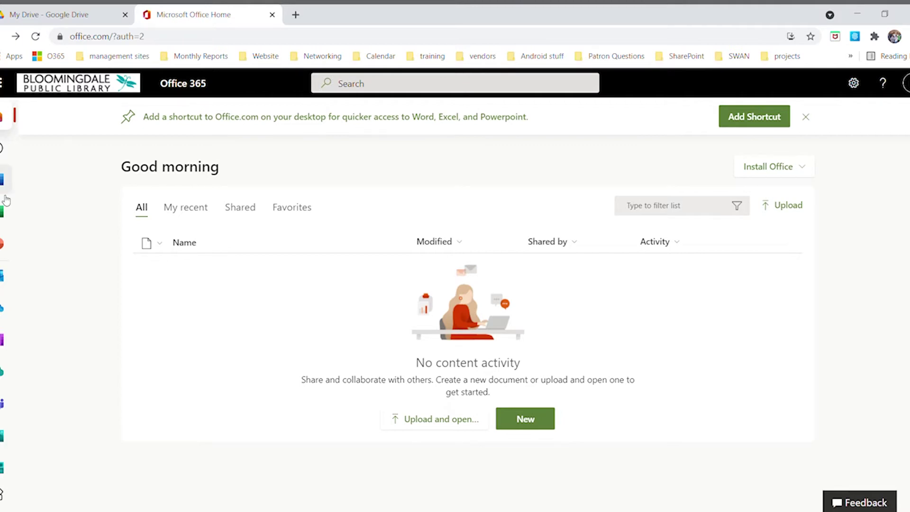
Open the shared HVAC mailbox's Outlook inbox from the Office 365 home page in a new tab
click(2, 276)
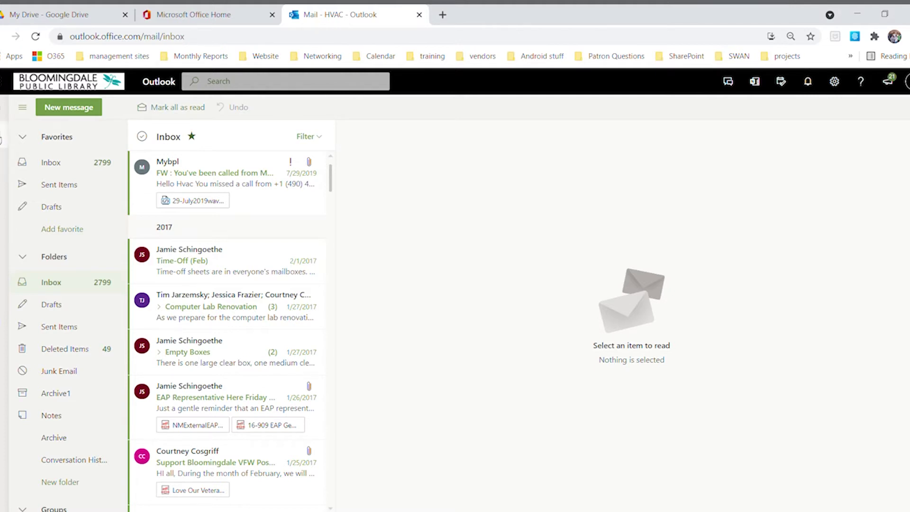
Switch from Mail to the Calendar, showing May 2021 in month view
click(1, 140)
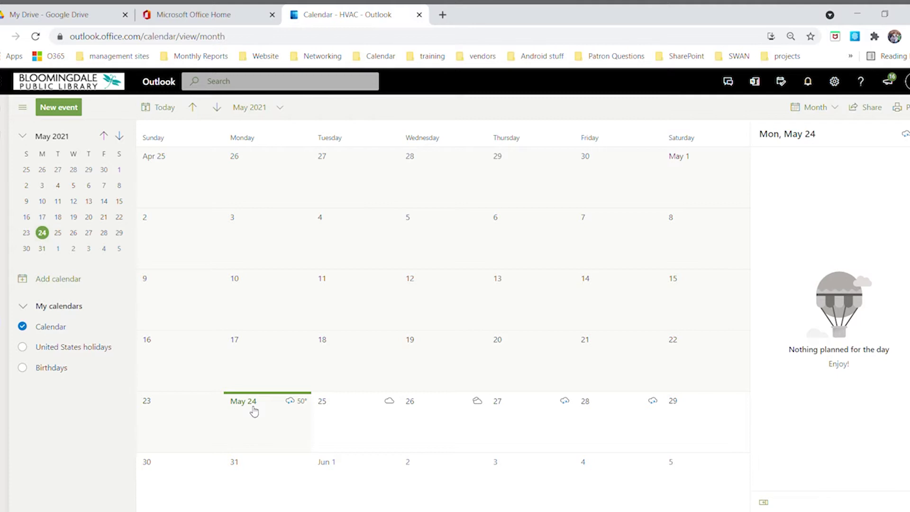
click(223, 113)
click(224, 113)
click(224, 113)
click(225, 113)
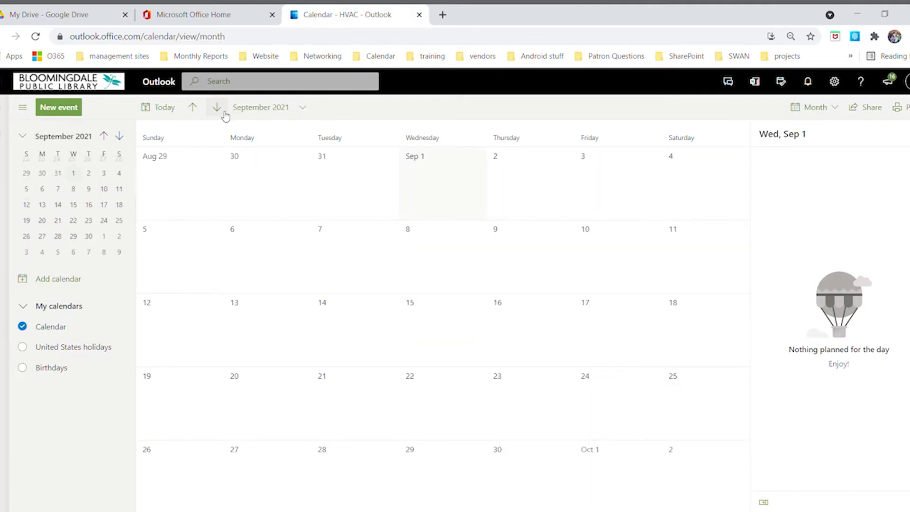
click(224, 113)
click(223, 113)
click(223, 113)
click(223, 113)
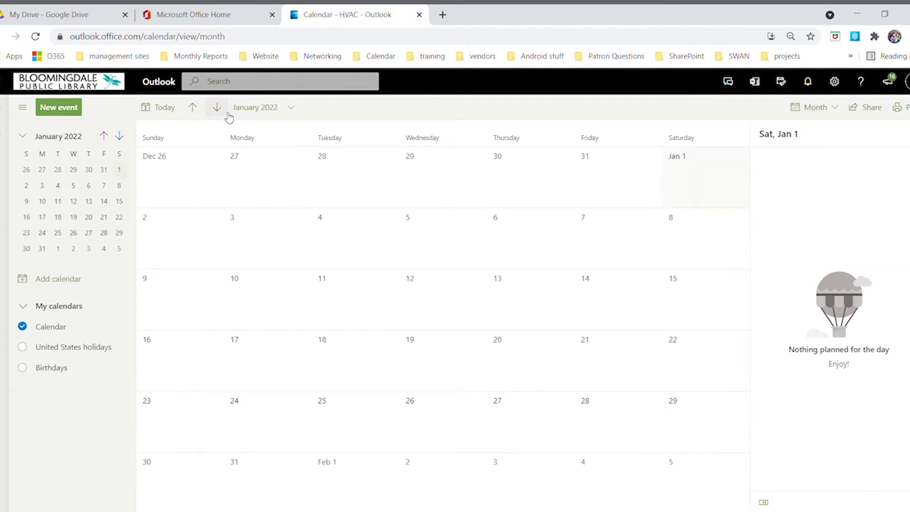
click(166, 116)
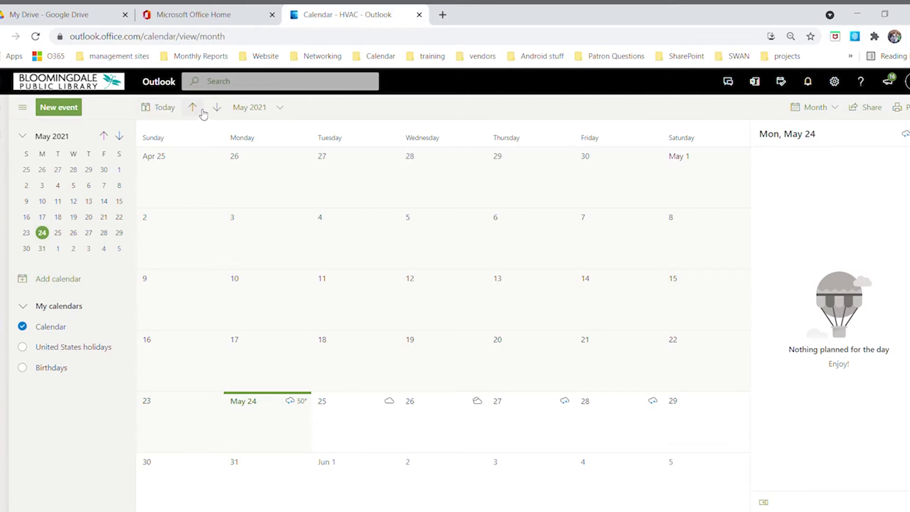
click(221, 109)
click(219, 108)
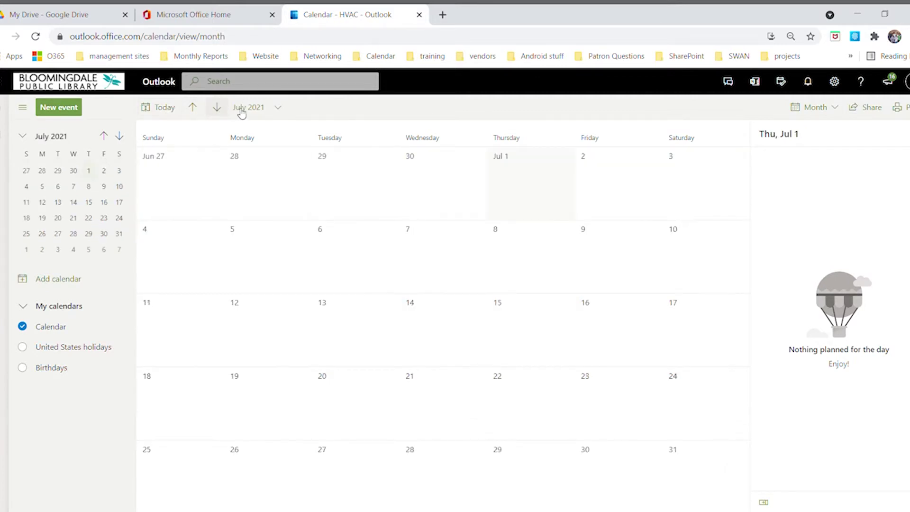
click(280, 110)
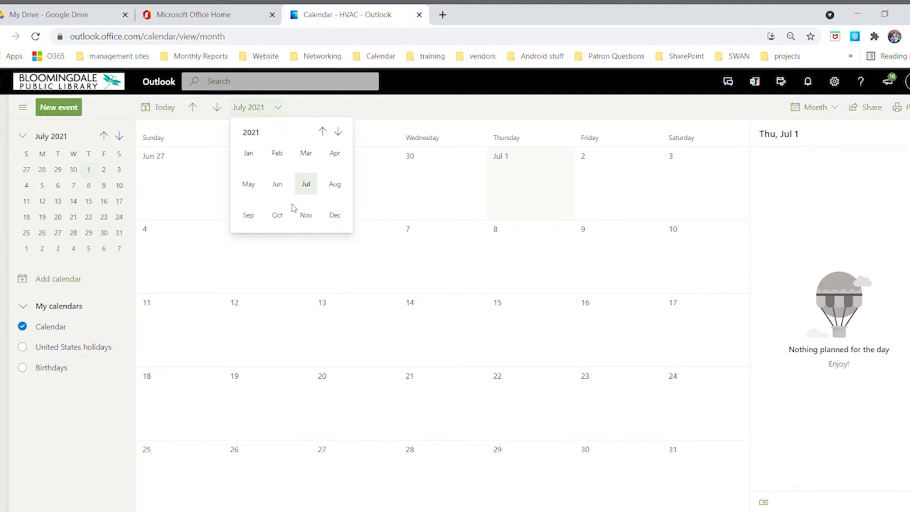
click(339, 133)
click(306, 185)
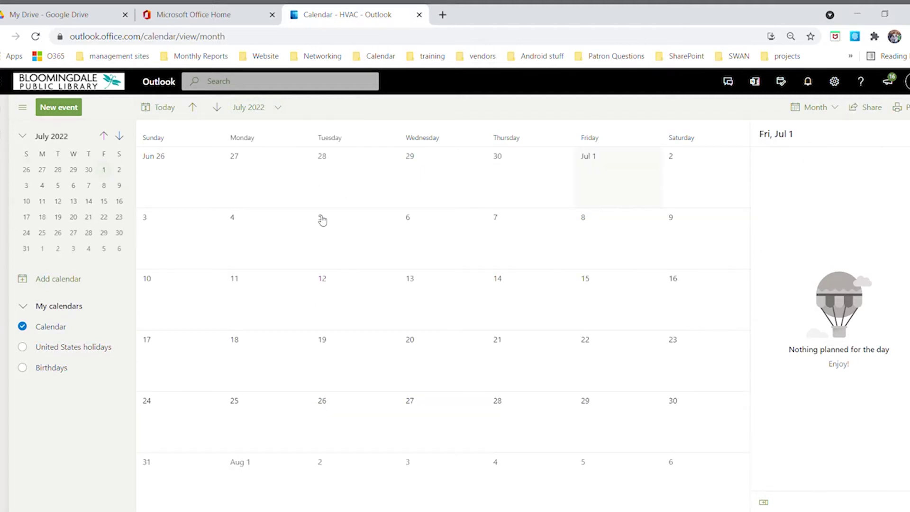
click(164, 113)
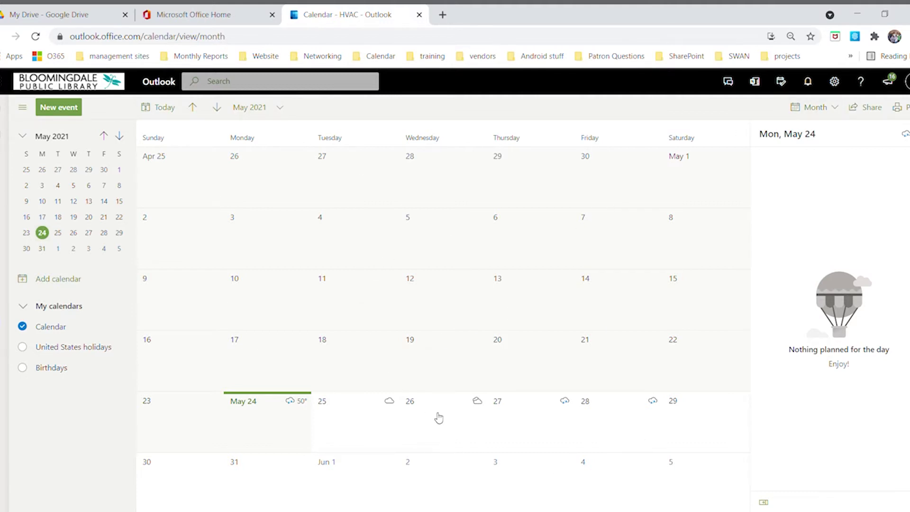
click(816, 108)
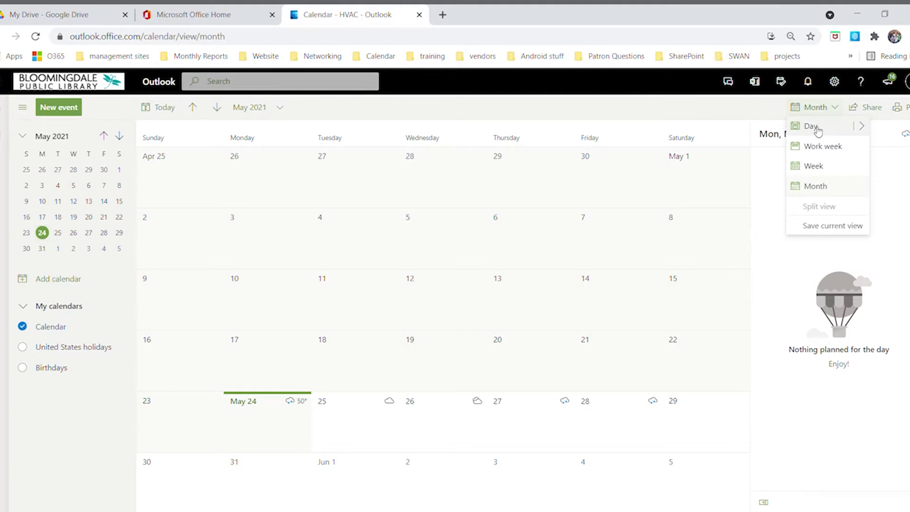
click(816, 129)
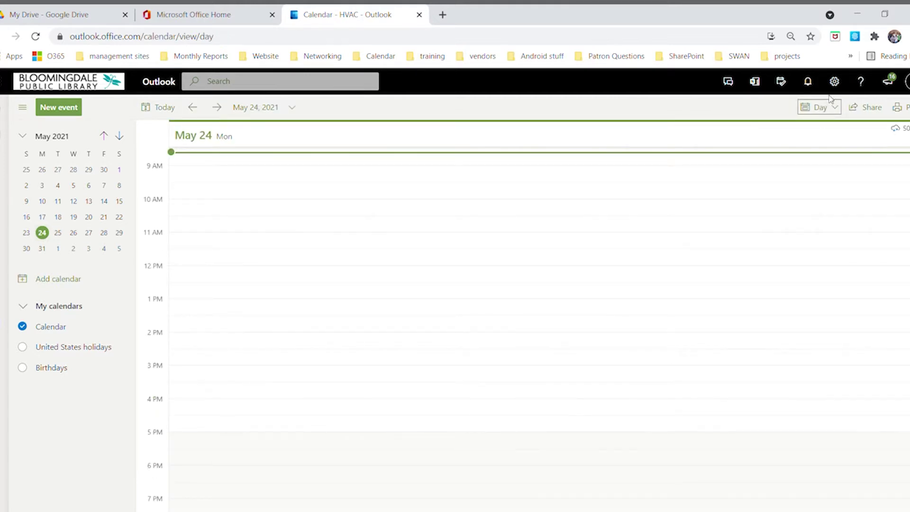
click(833, 110)
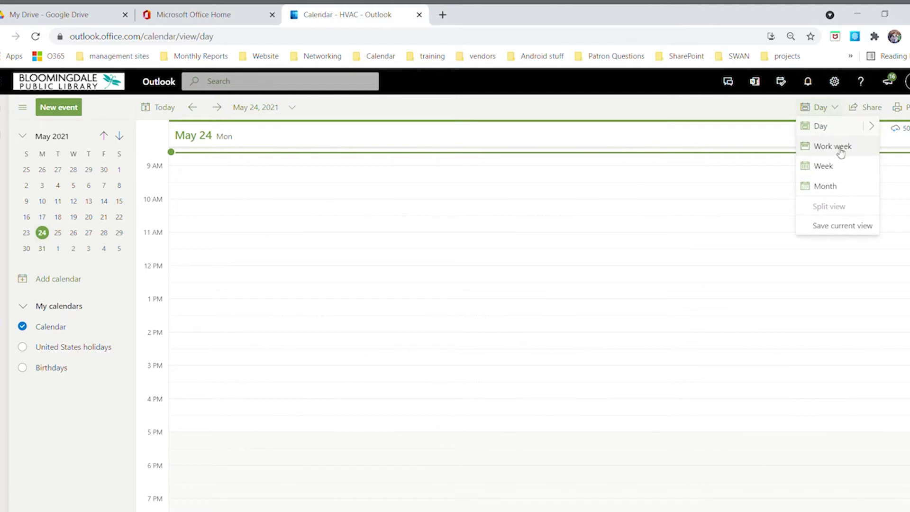
click(839, 147)
click(836, 111)
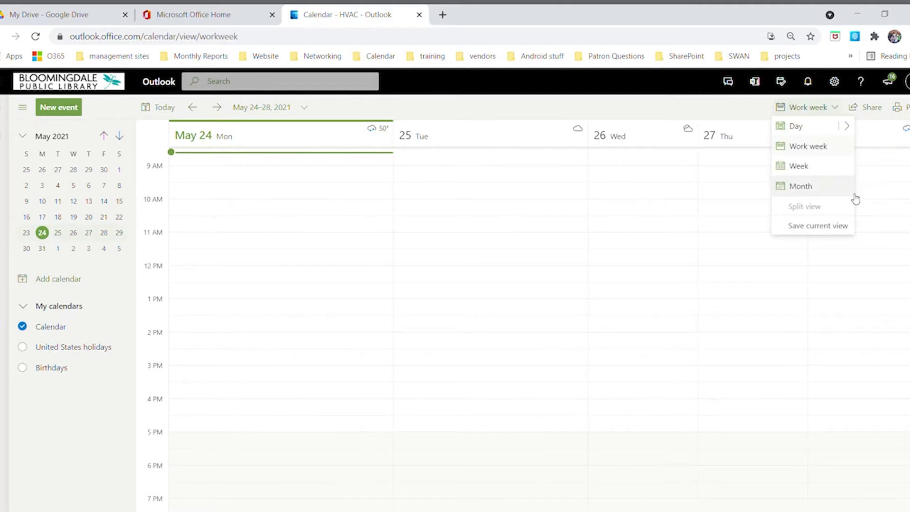
click(798, 192)
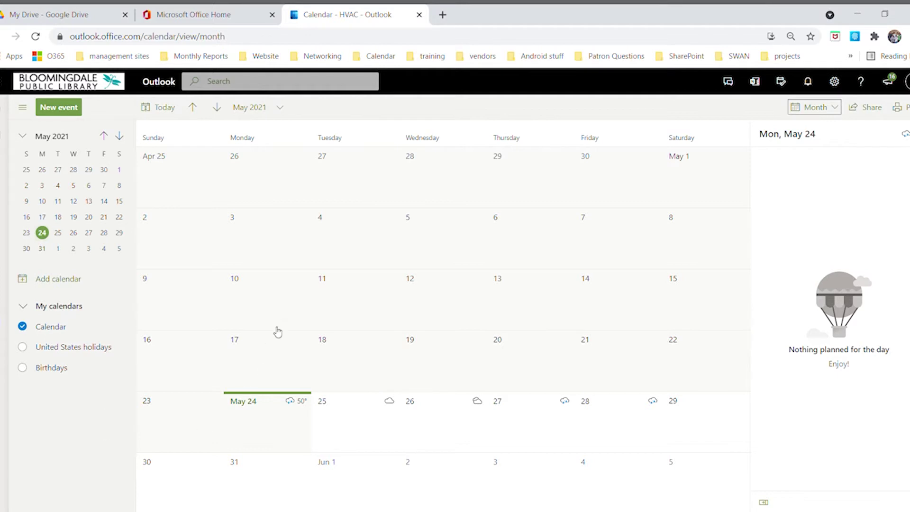
click(869, 108)
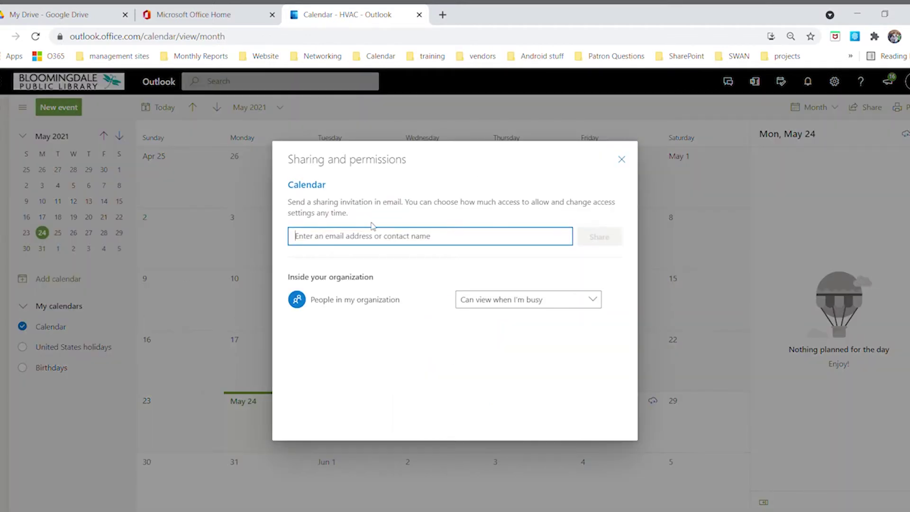
text(Sl)
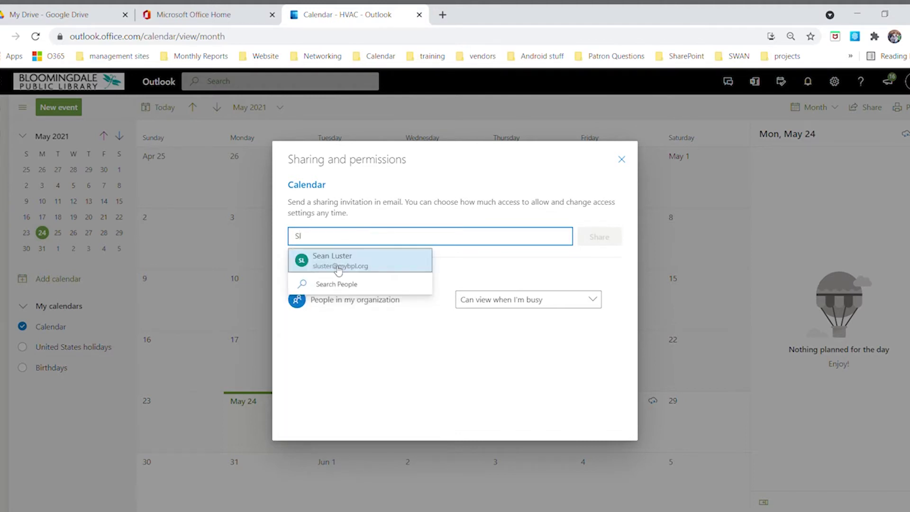
click(338, 269)
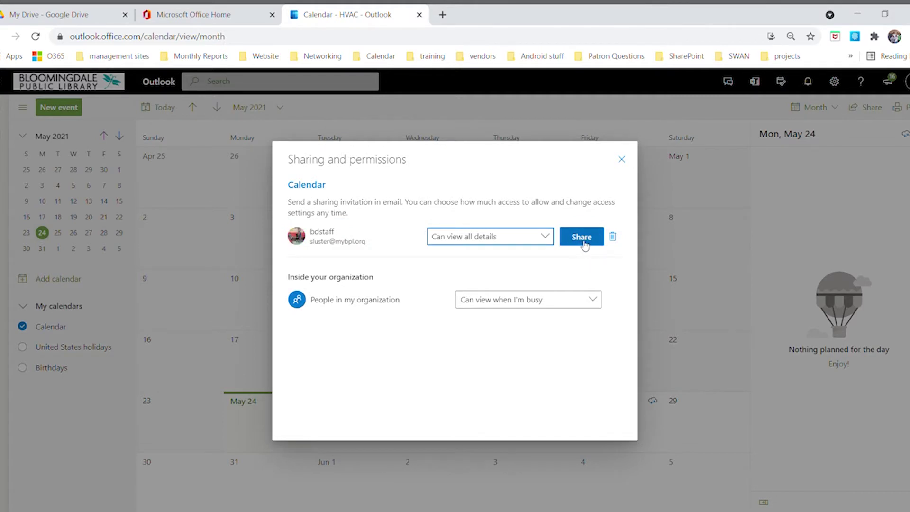
click(624, 163)
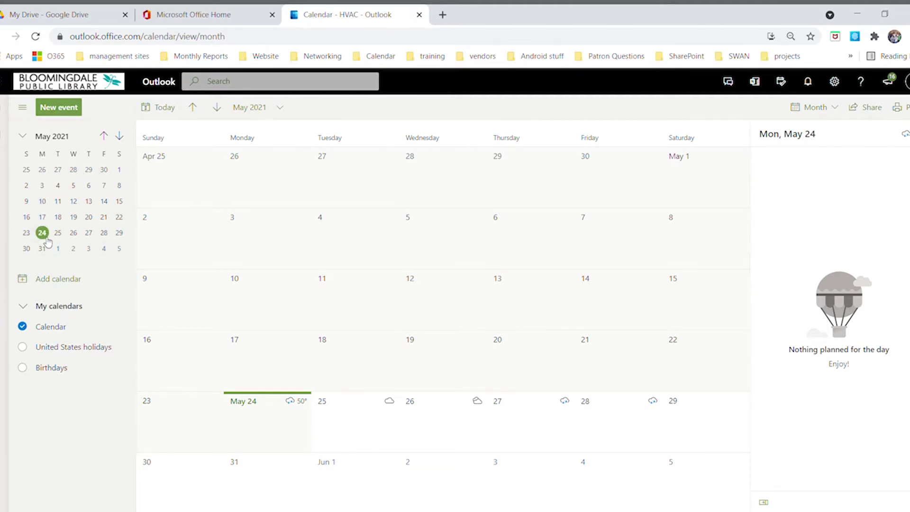
Check the schedules for May 13 and May 10, then bring up Add calendar
click(89, 202)
click(43, 202)
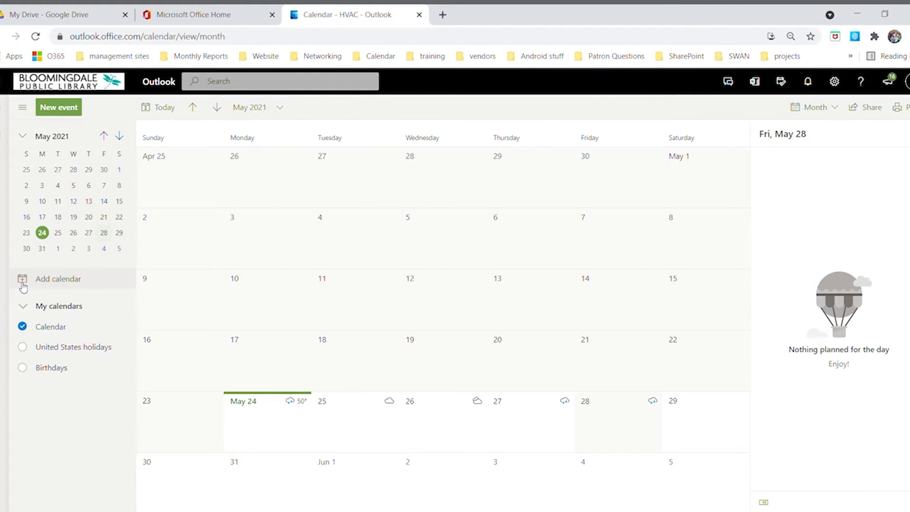
click(23, 283)
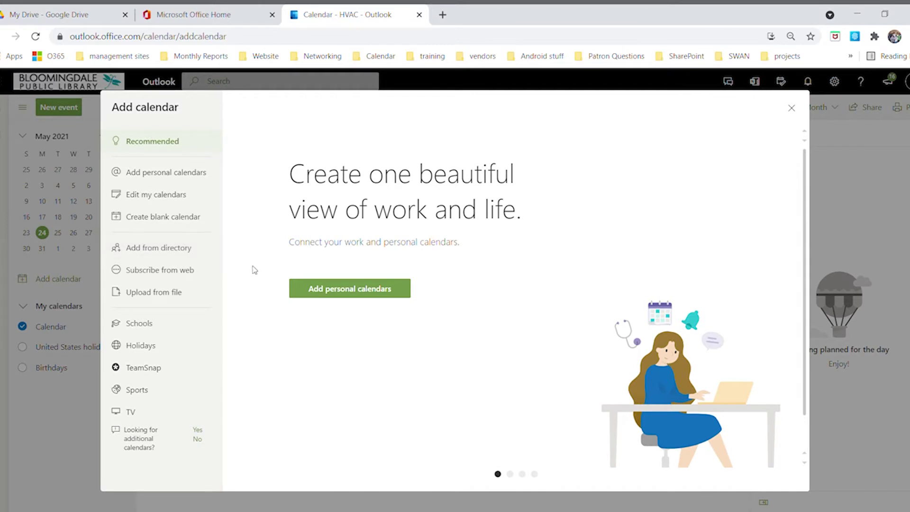
Look through the Subscribe from web and Upload from file options, ending on Schools
click(149, 275)
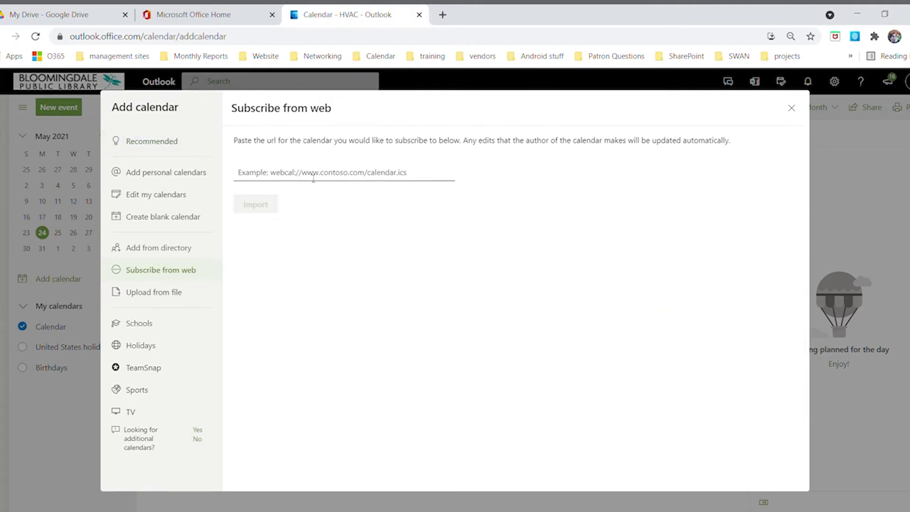
click(410, 180)
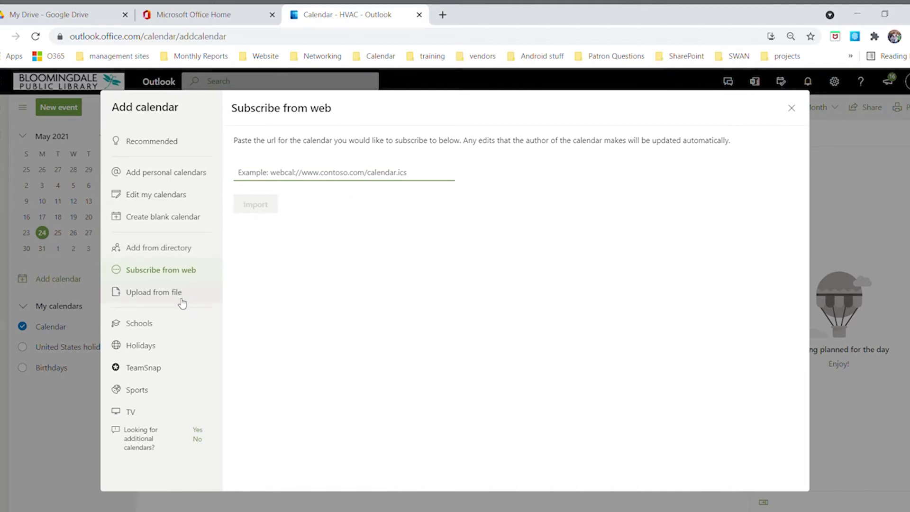
click(162, 297)
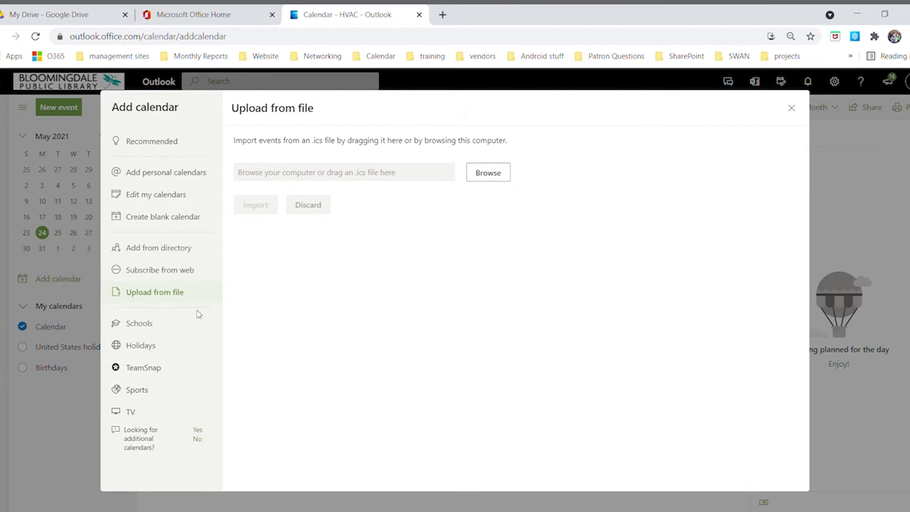
click(142, 324)
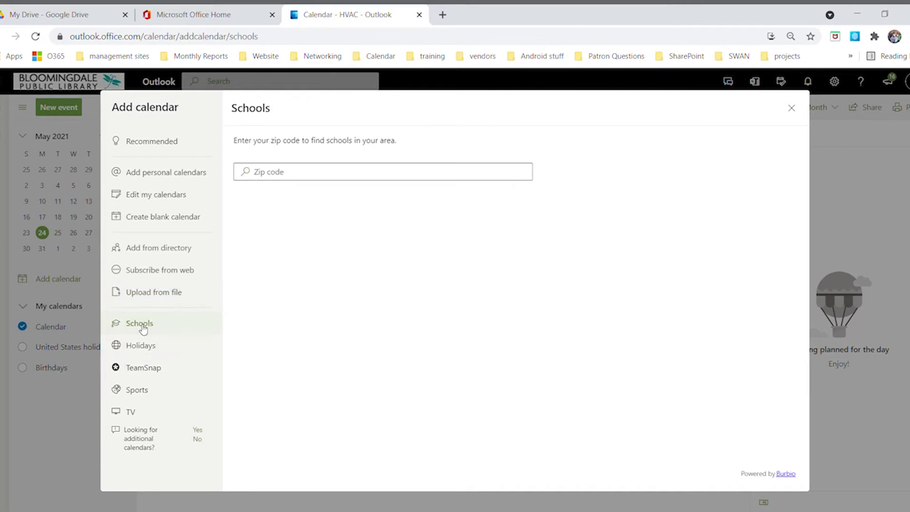
Search schools by zip code 60108 and add the Township HSD 214 district calendar
click(285, 179)
text(610)
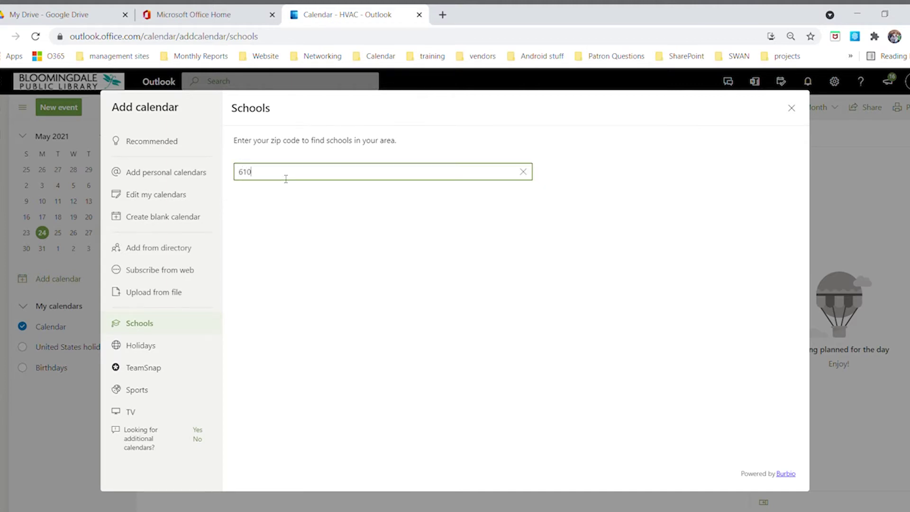
key(BackSpace)
text(0108)
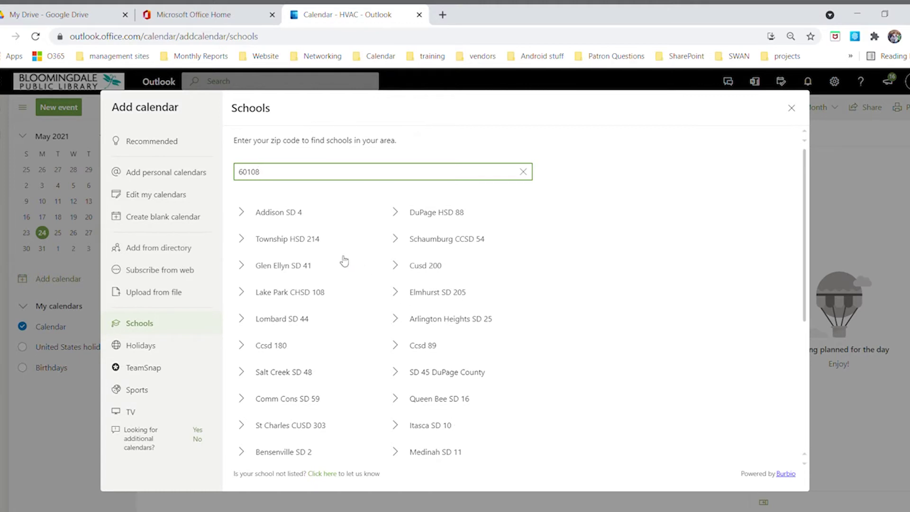
click(263, 239)
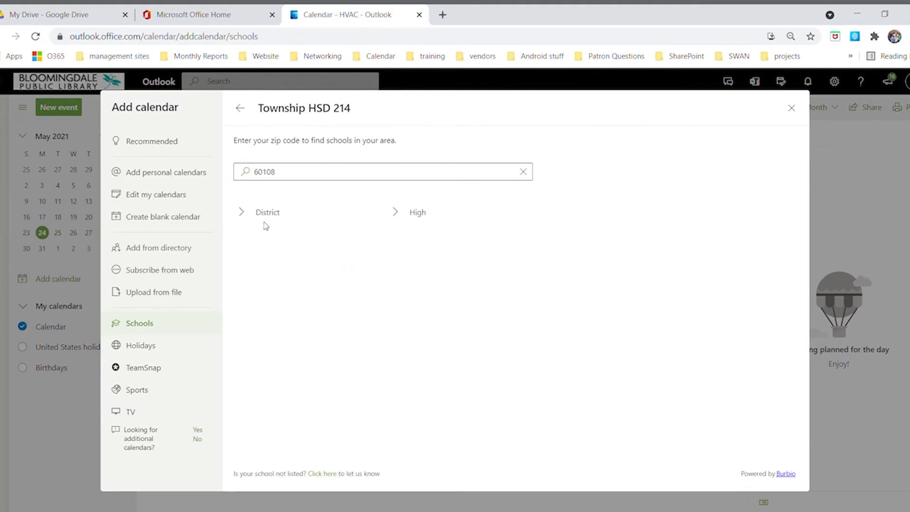
click(263, 223)
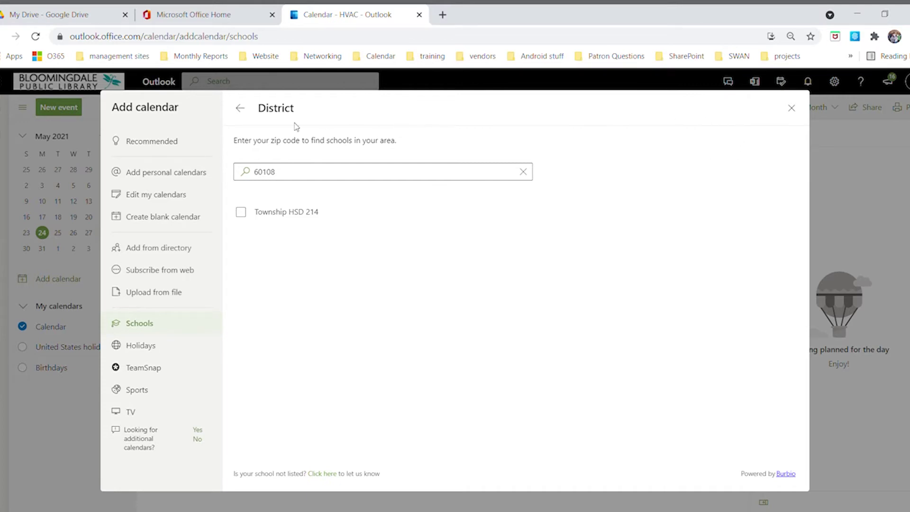
click(240, 215)
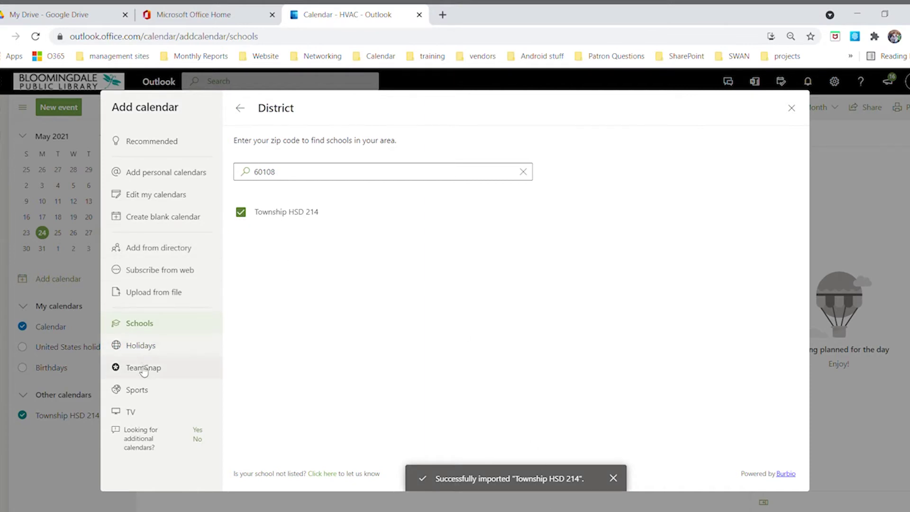
click(142, 345)
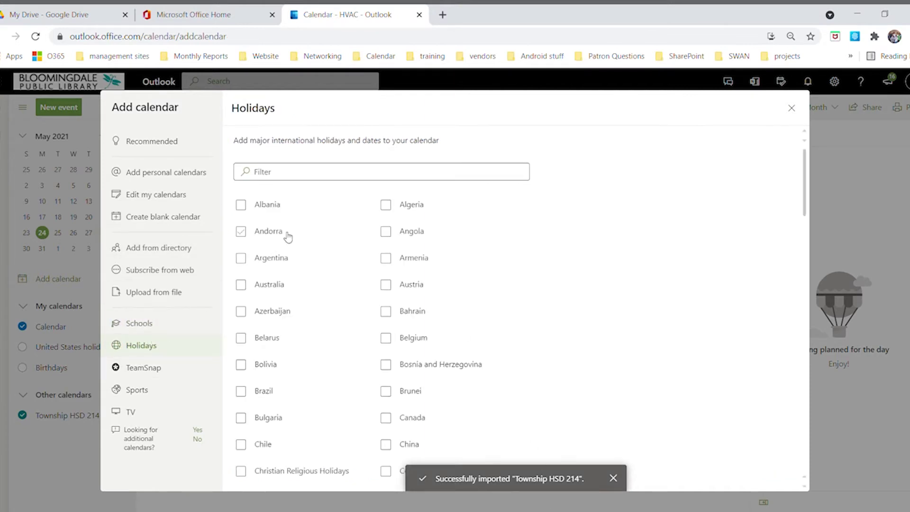
Add the United States holidays calendar
scroll(420, 300, down, 6)
scroll(420, 300, down, 15)
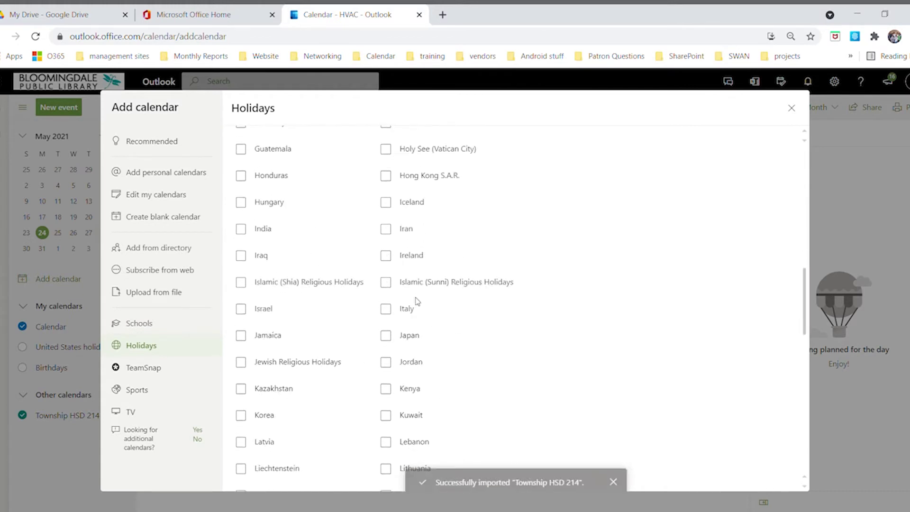
scroll(418, 302, down, 4)
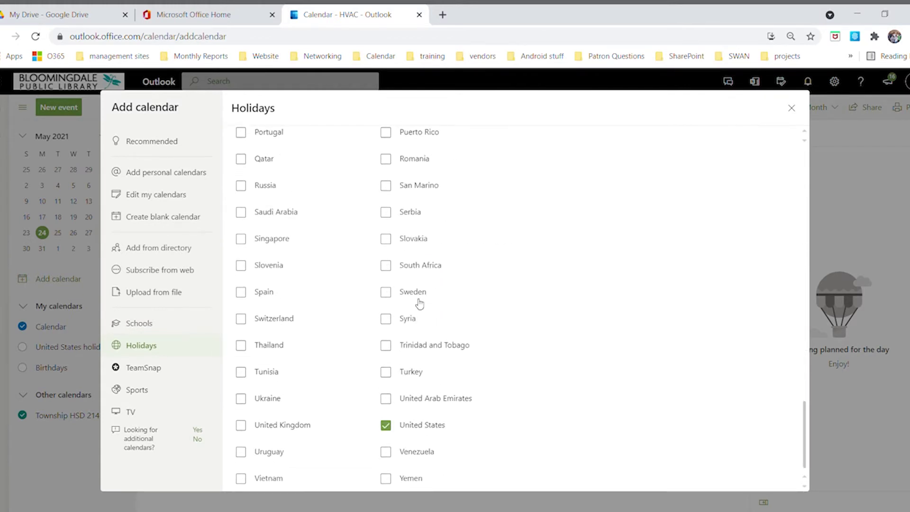
click(421, 427)
Subscribe to the All NBA Games calendar under Sports > Basketball > NBA
click(156, 392)
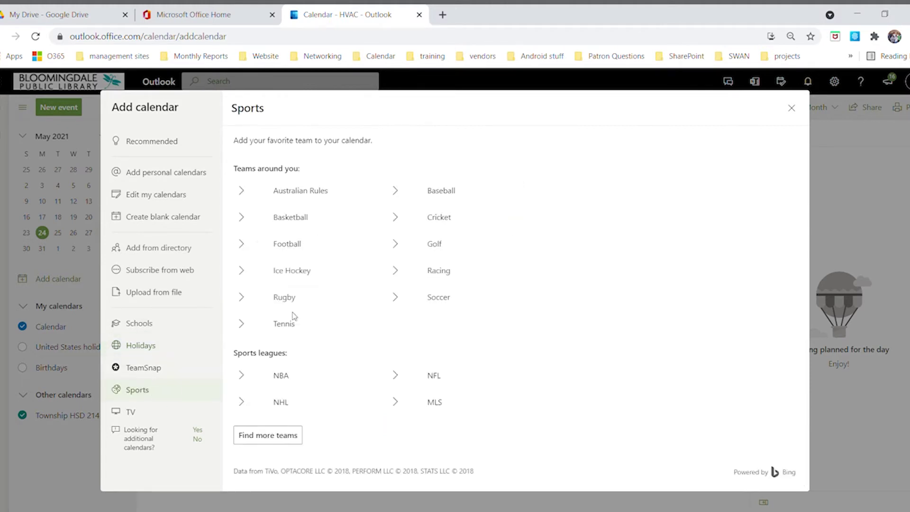
click(287, 218)
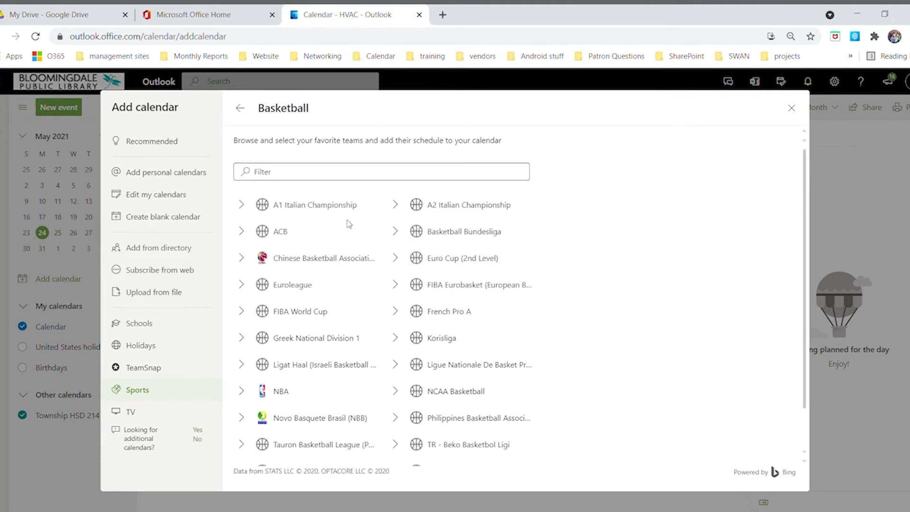
click(282, 391)
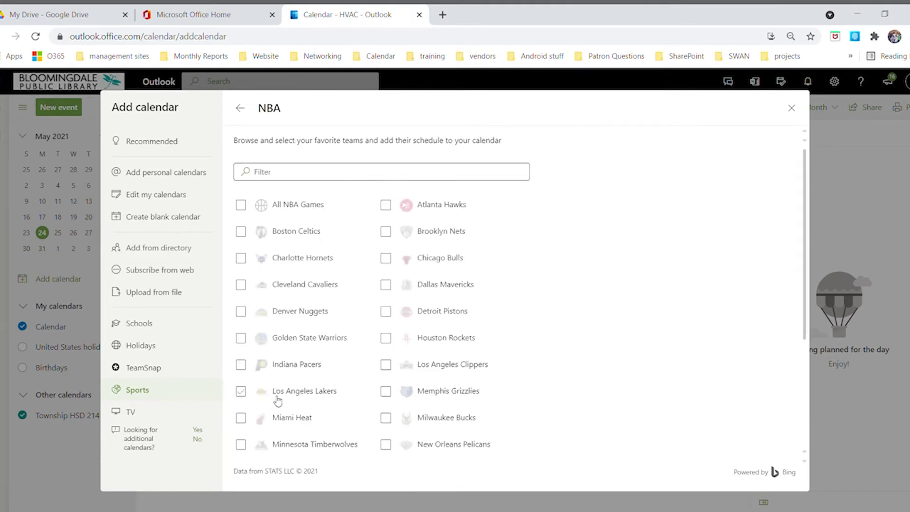
click(241, 205)
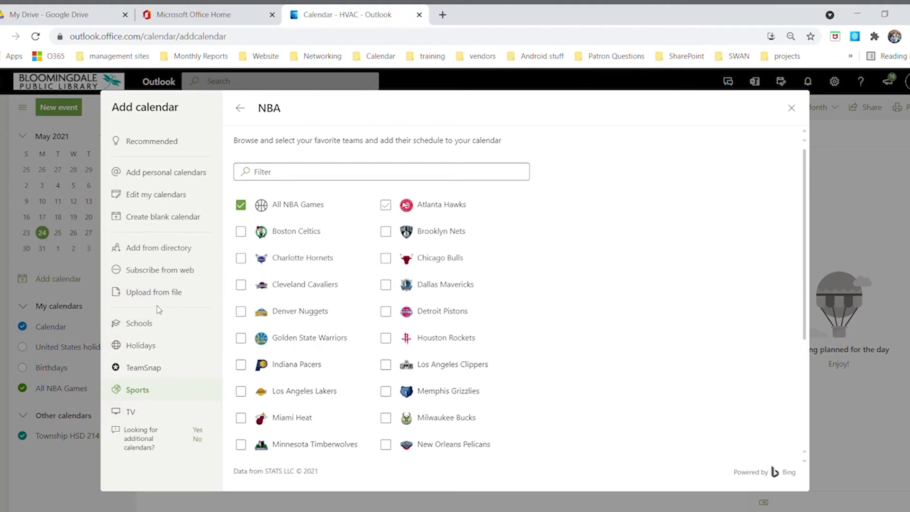
click(154, 220)
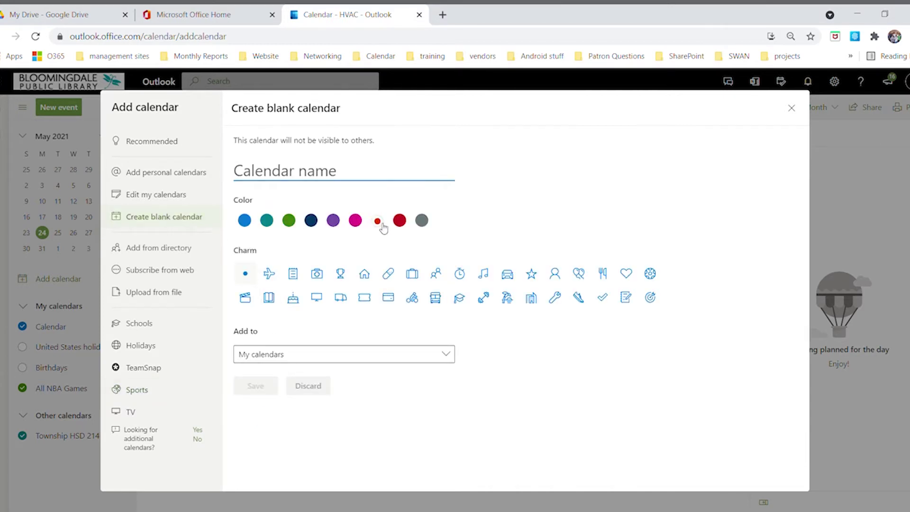
Save a dark red blank calendar named 'Example' and close the Add calendar window
click(401, 229)
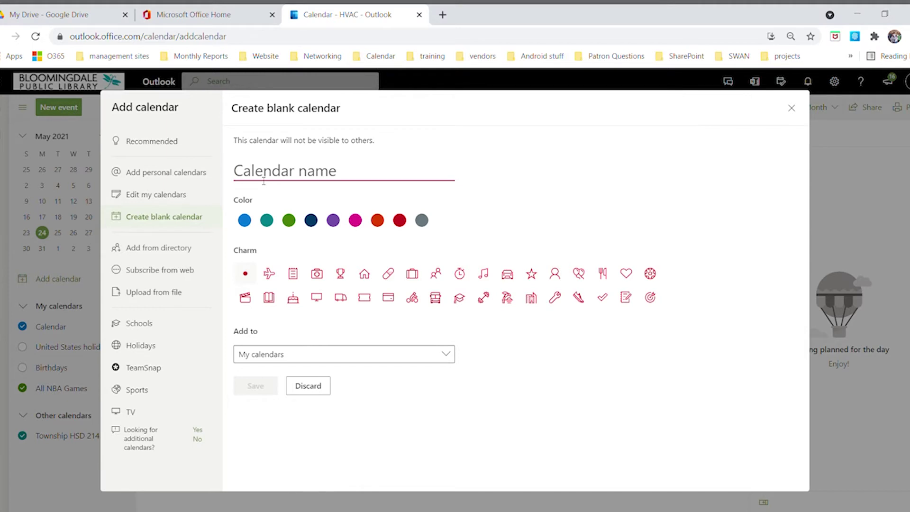
text(Exa)
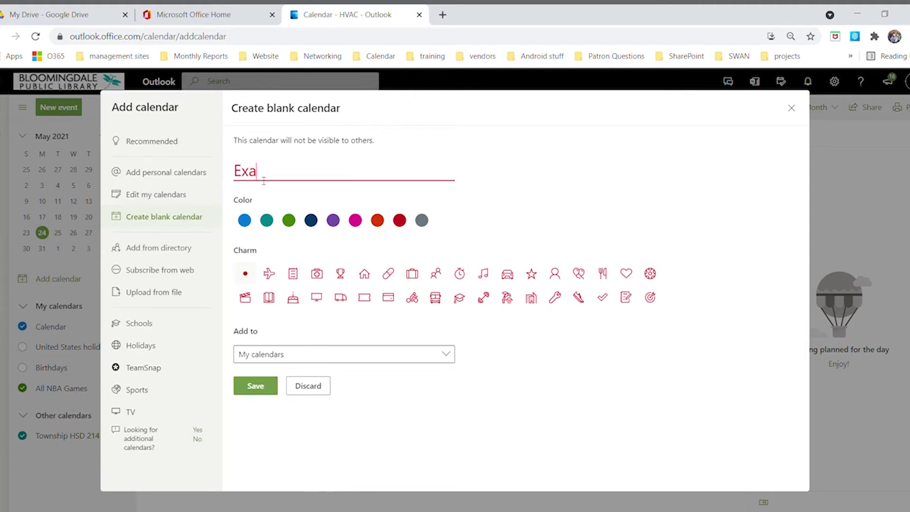
text(mple)
click(256, 386)
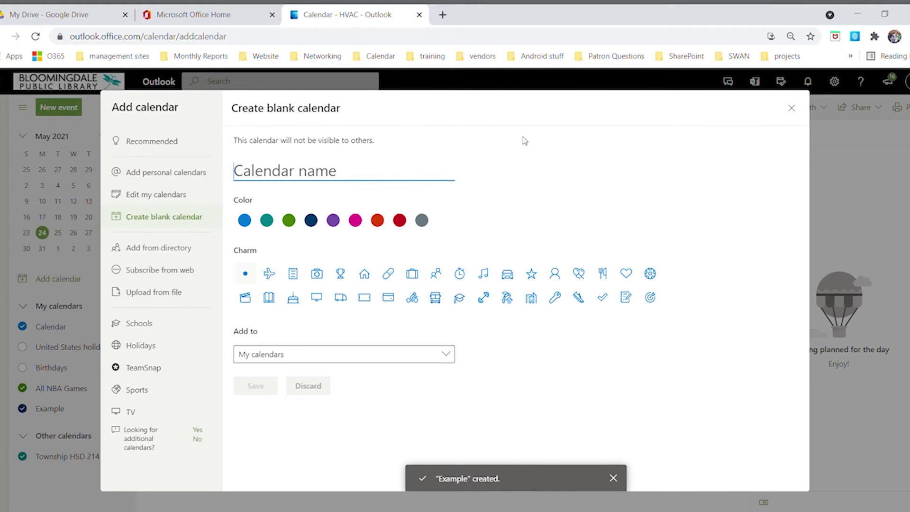
click(792, 108)
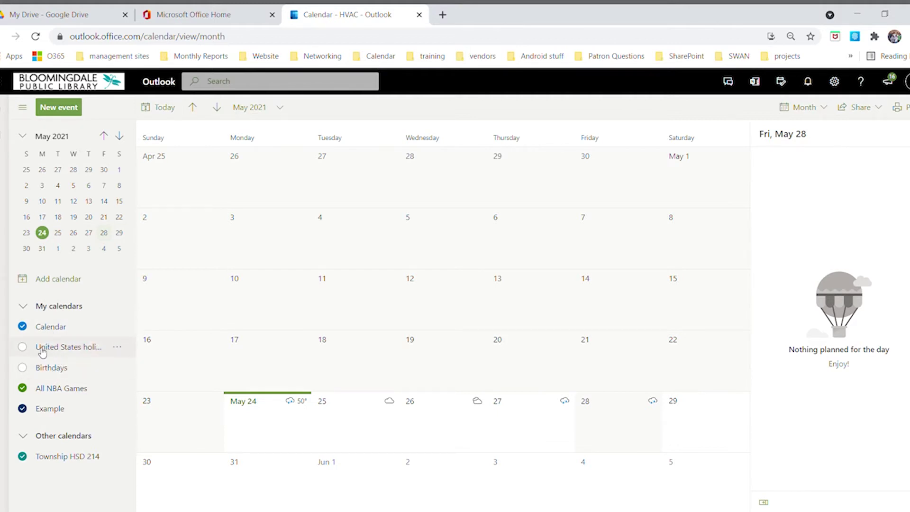
Show United States holidays in the May grid and start a new event
click(24, 349)
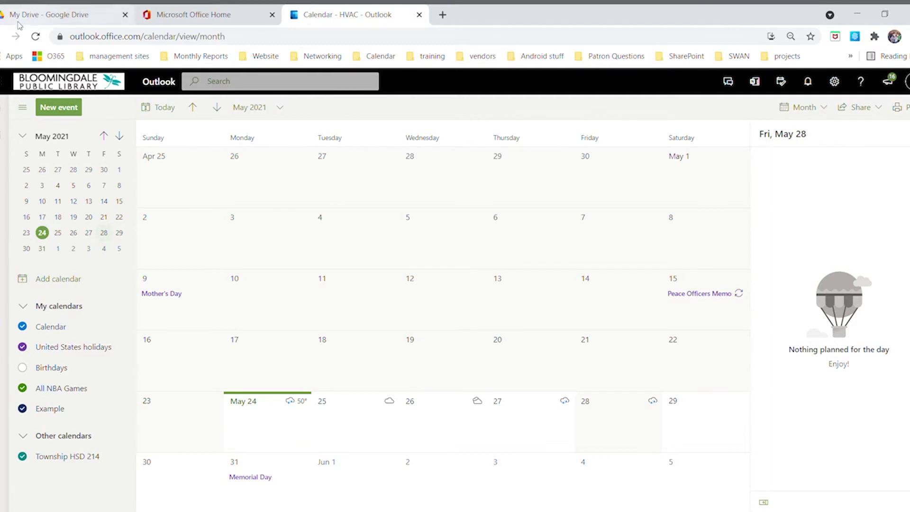
click(56, 109)
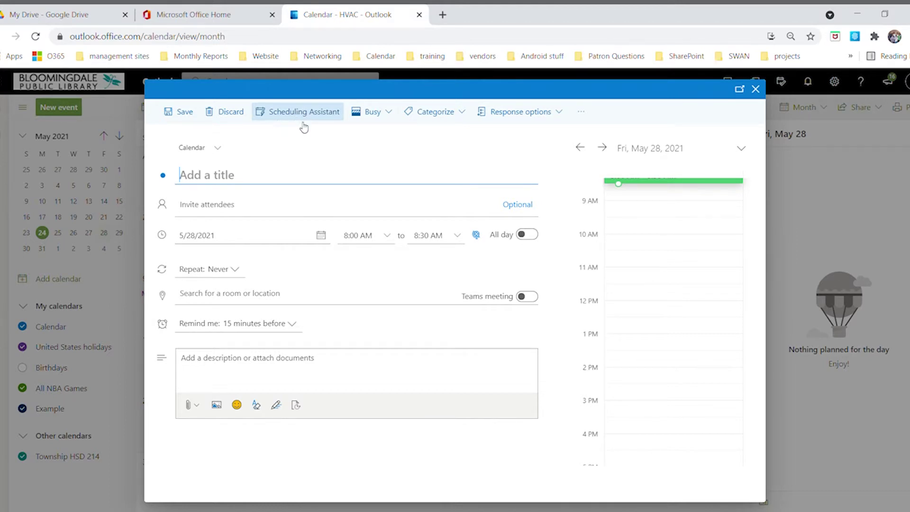
click(381, 114)
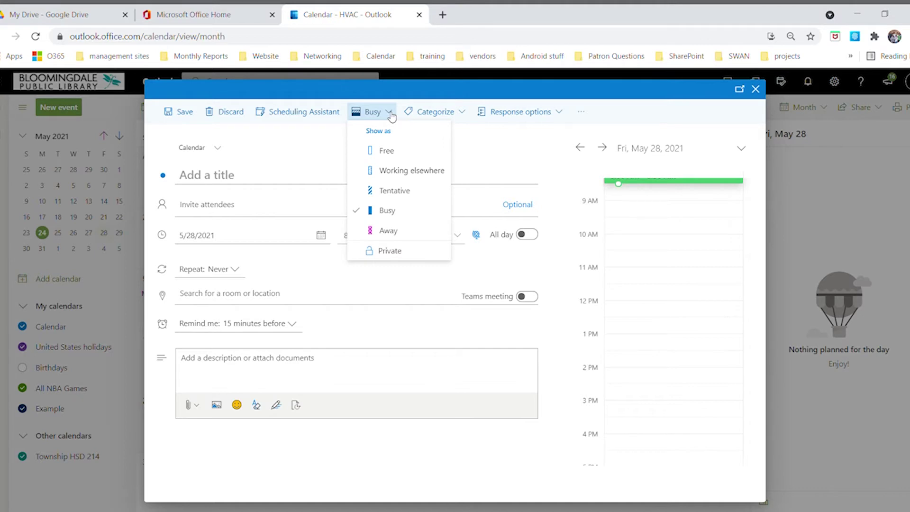
click(448, 114)
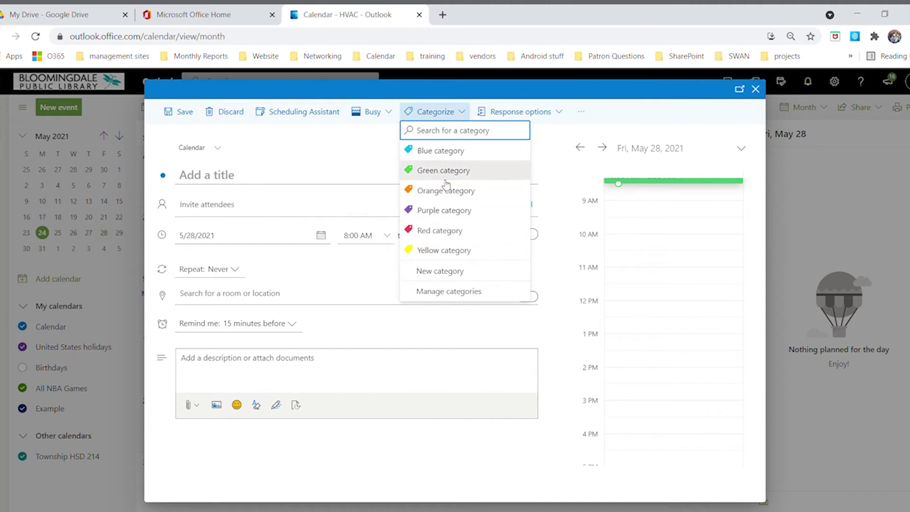
click(553, 118)
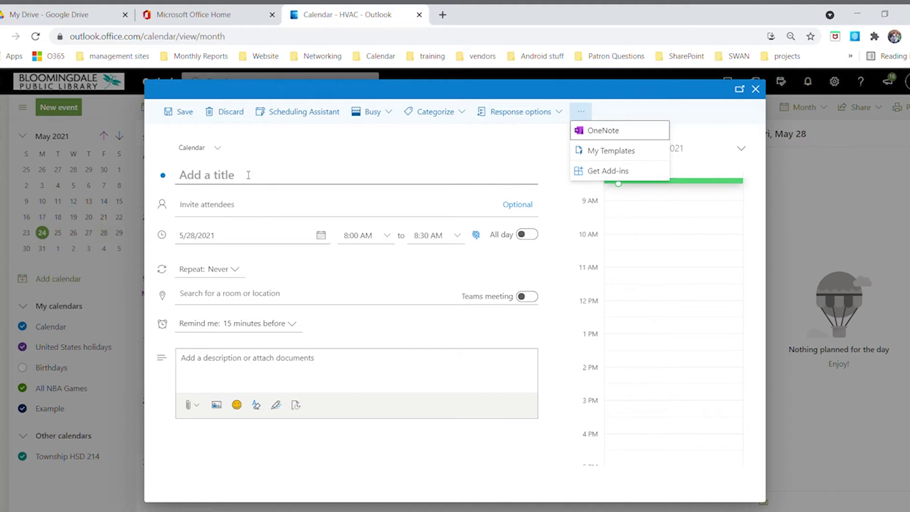
click(246, 179)
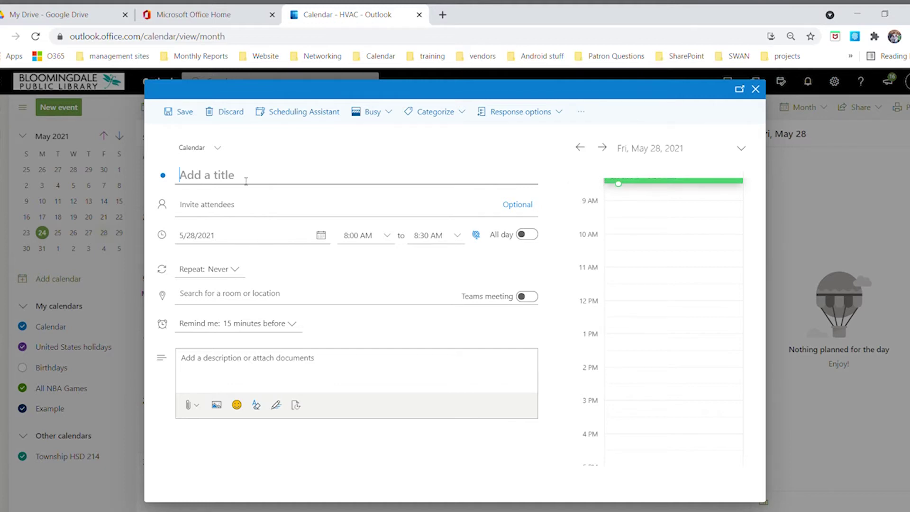
Title the event 'class' and invite the suggested colleague as an attendee
text(cl)
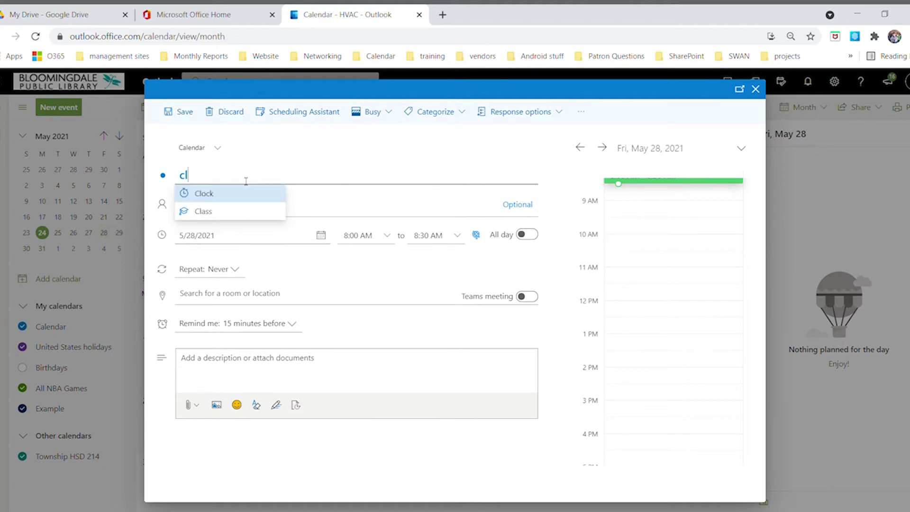
text(ass)
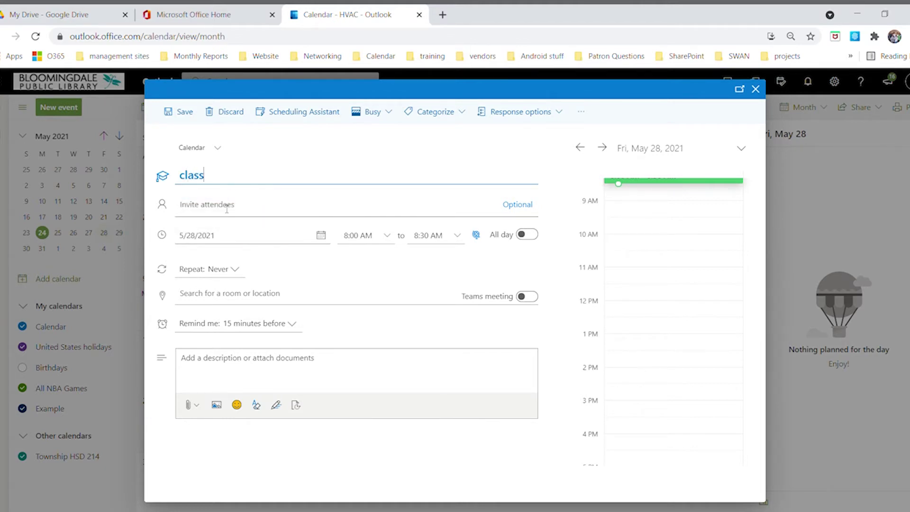
click(277, 212)
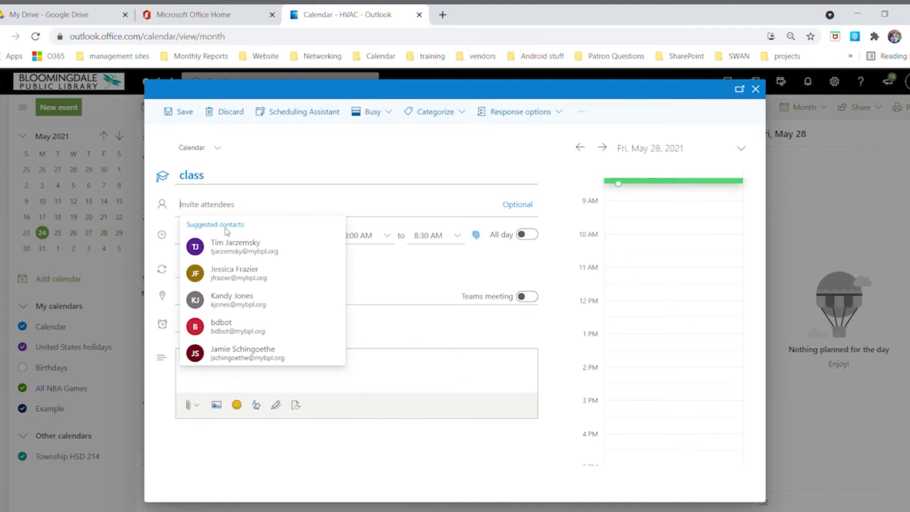
text(slu)
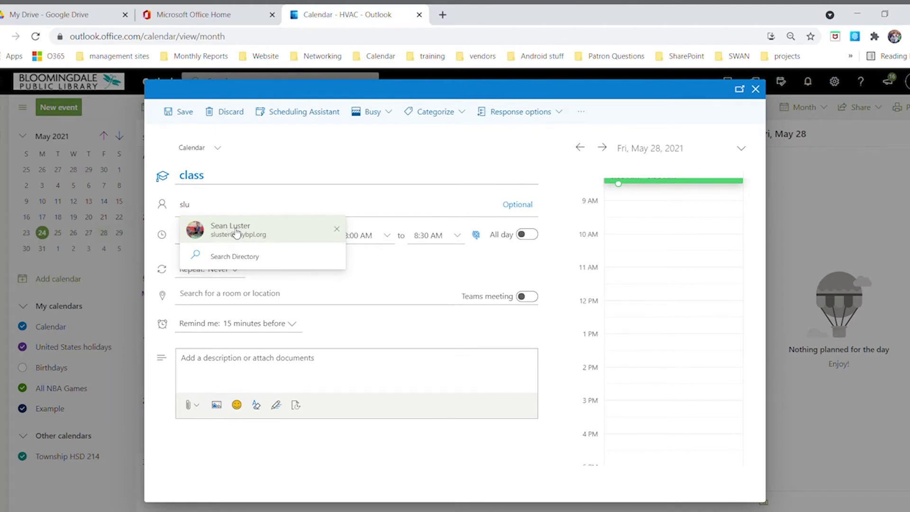
click(230, 231)
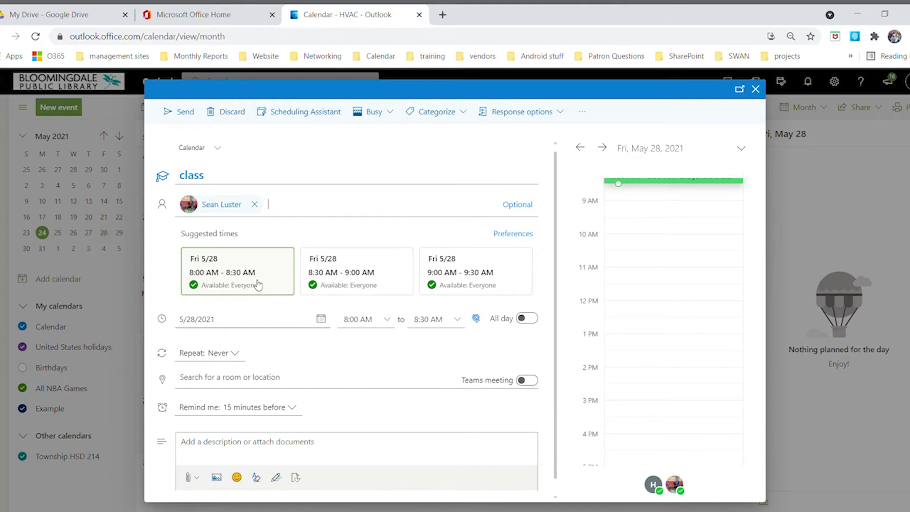
Schedule the event for Monday, May 31, 2021, from 9:00 to 11:00 AM
click(239, 325)
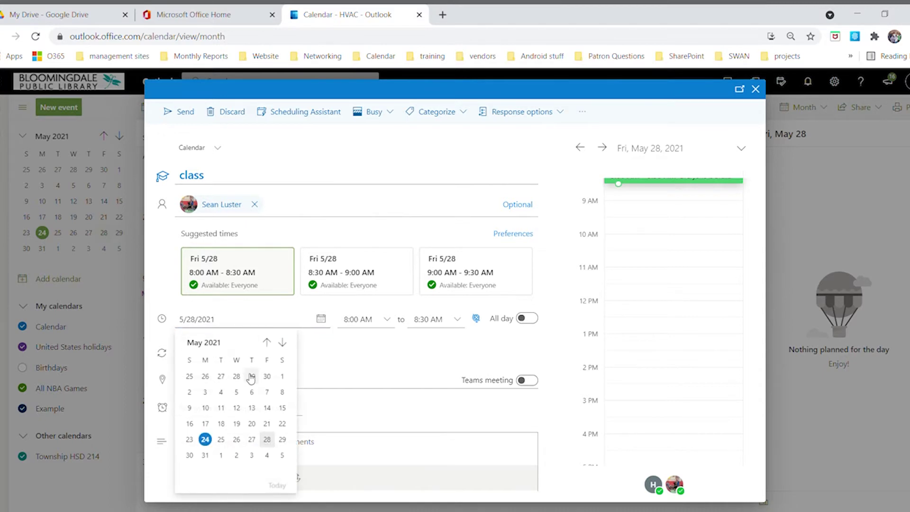
click(206, 455)
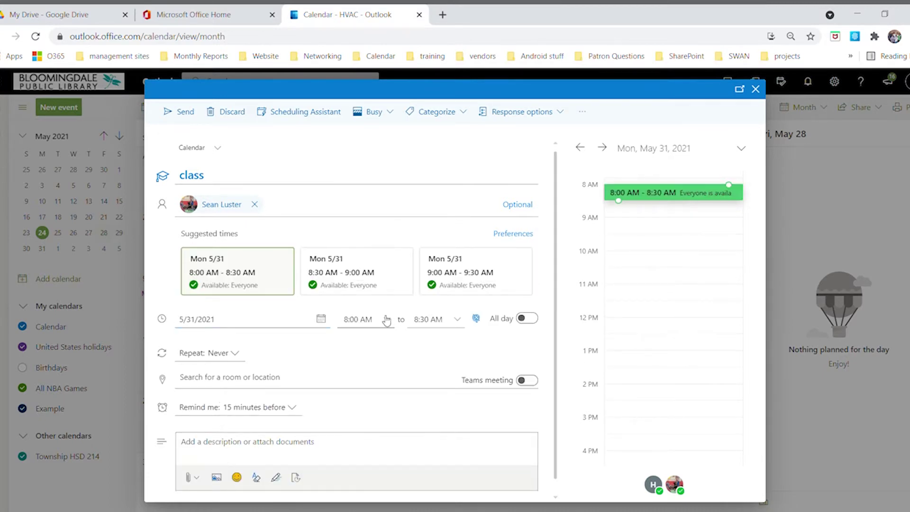
click(386, 319)
click(367, 376)
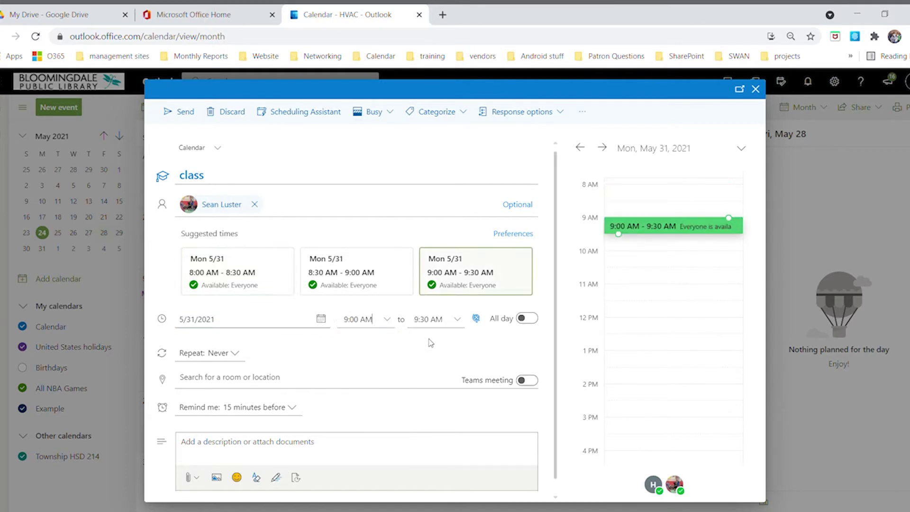
click(458, 319)
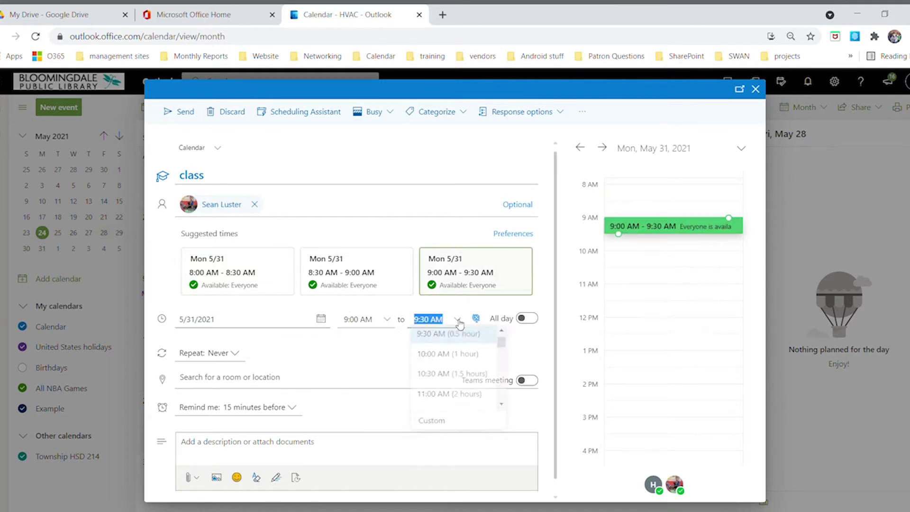
click(440, 398)
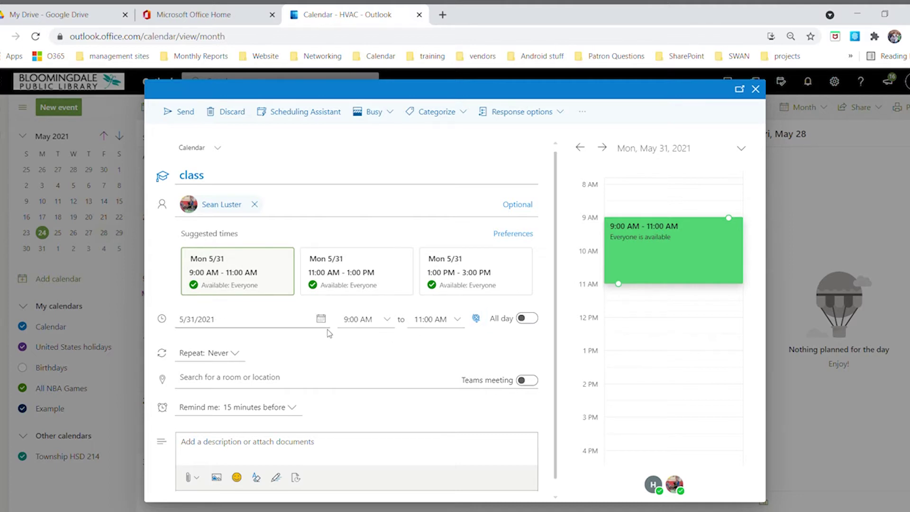
Set a custom repeat on Mondays and Thursdays for the class event
click(235, 354)
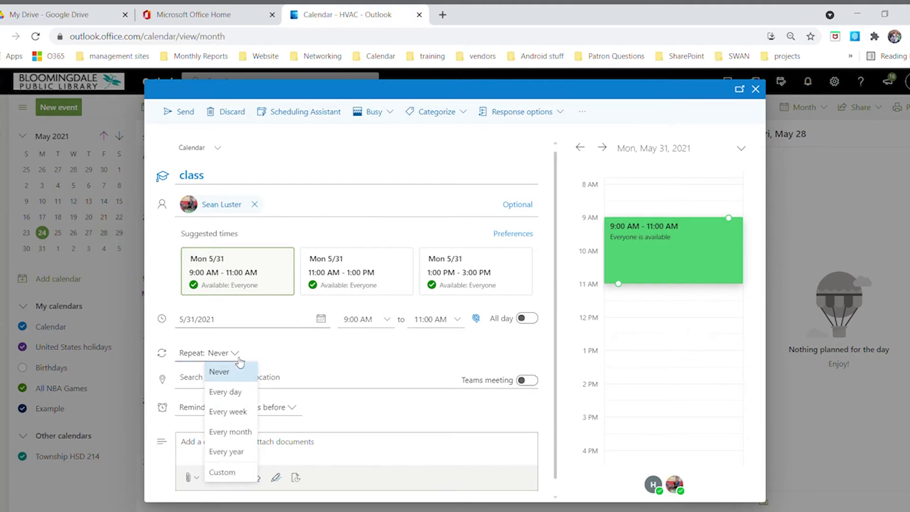
click(230, 472)
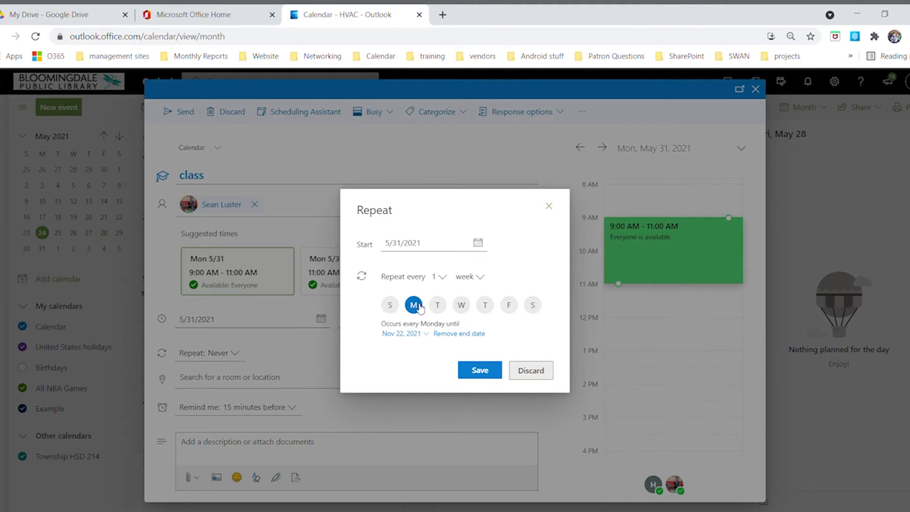
click(491, 310)
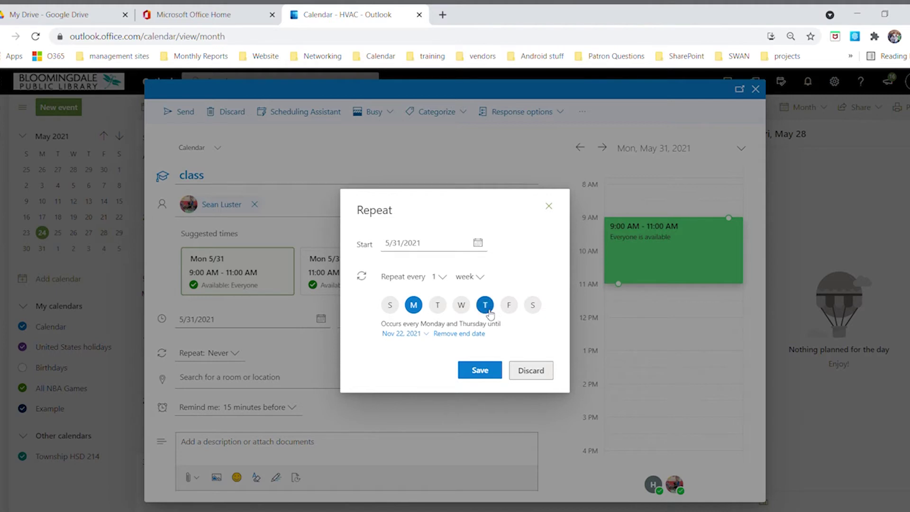
click(487, 375)
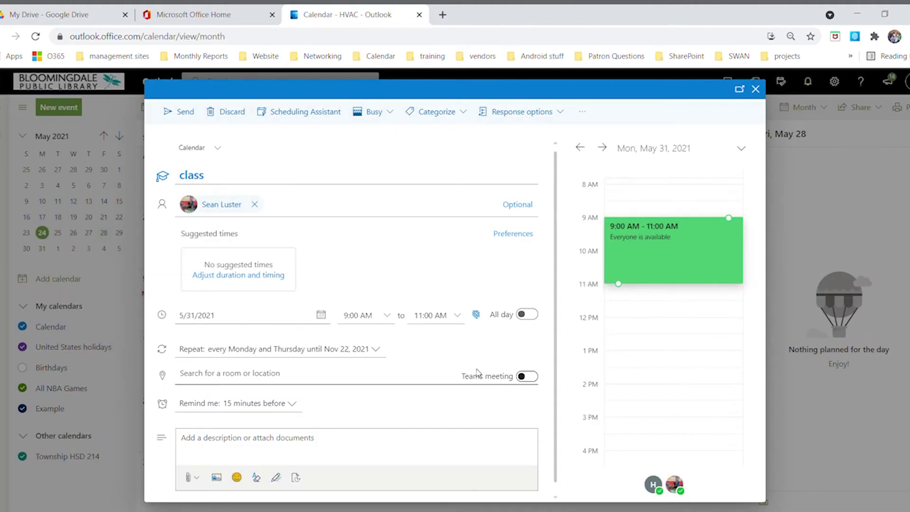
End the repeats on July 1, 2021, and save the recurrence
click(379, 349)
click(229, 466)
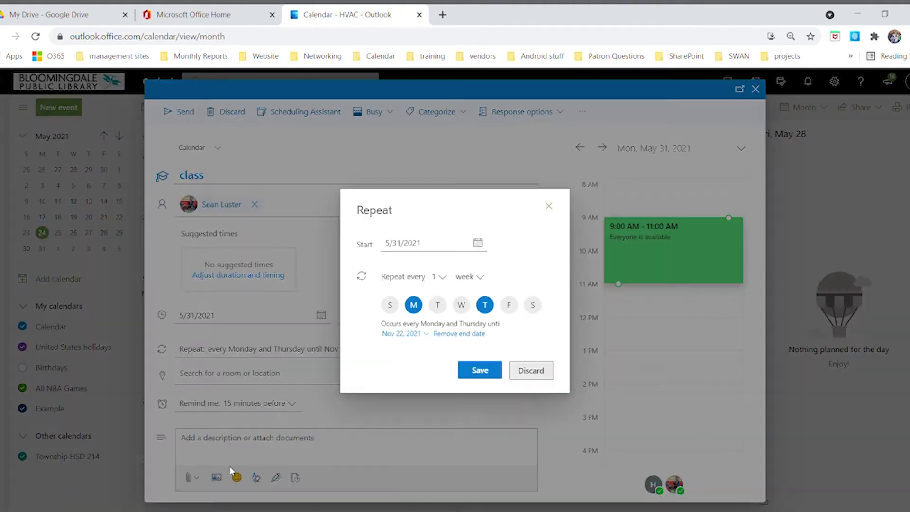
click(420, 334)
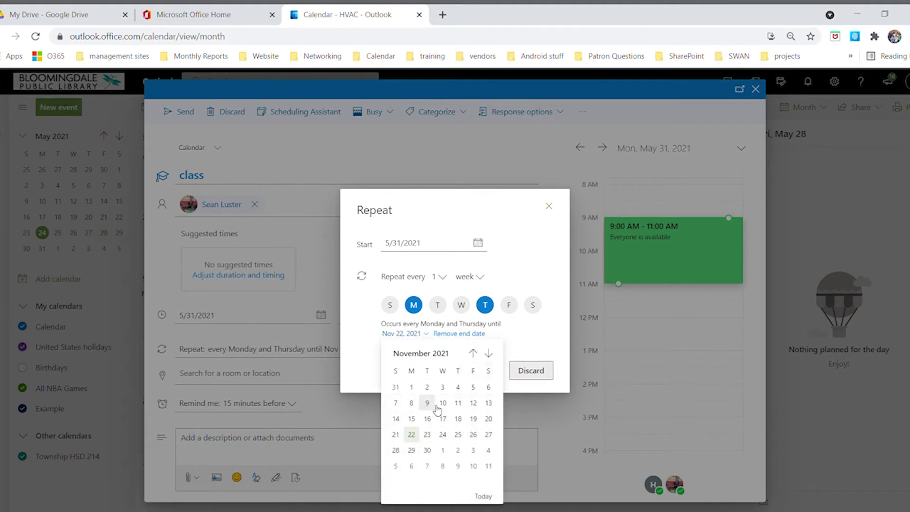
click(489, 354)
click(489, 354)
click(473, 354)
click(473, 353)
click(473, 353)
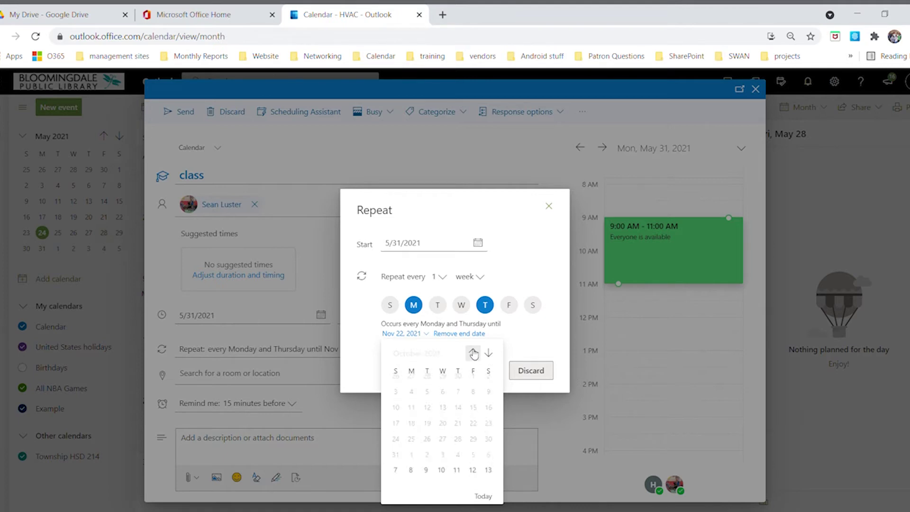
click(473, 353)
click(473, 353)
click(474, 353)
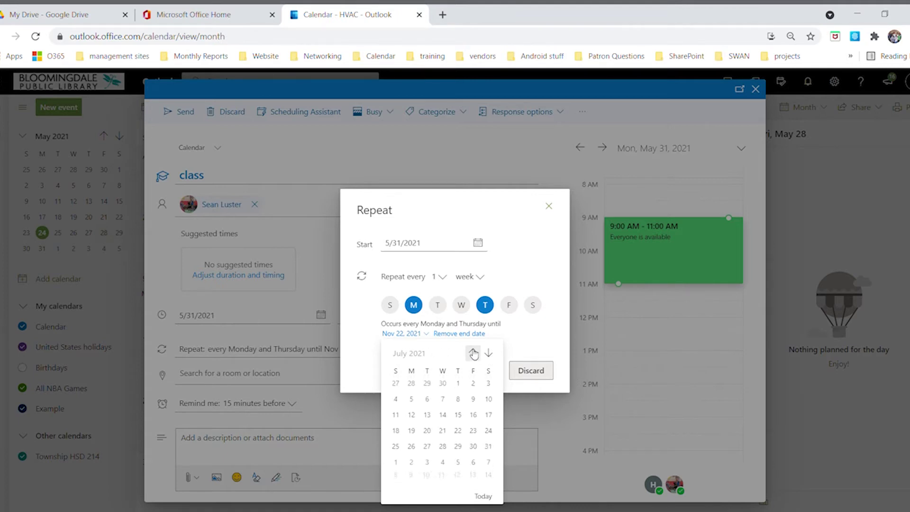
click(459, 388)
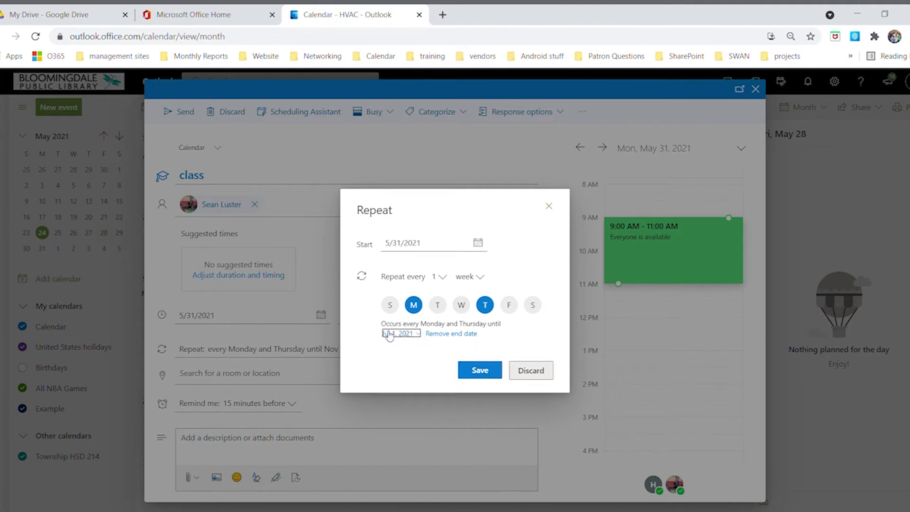
click(480, 371)
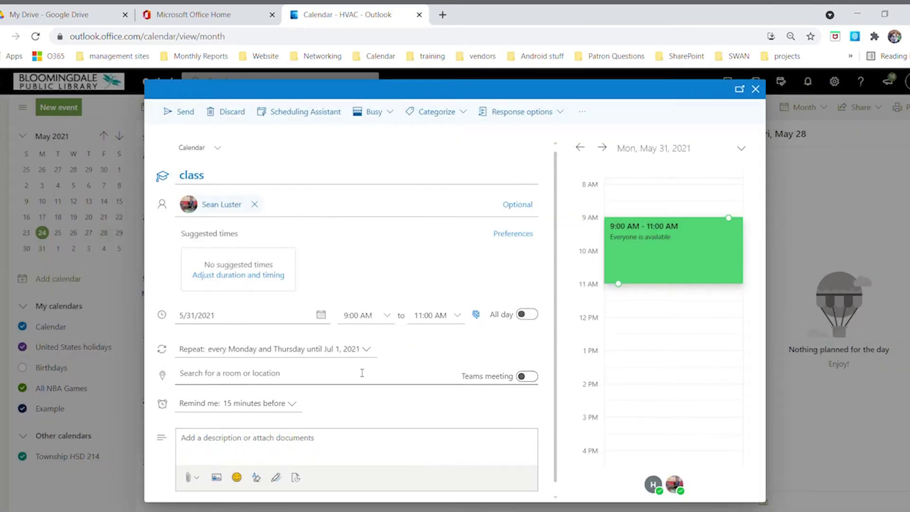
scroll(361, 373, down, 1)
Add the description 'teaching' to the class event
click(271, 435)
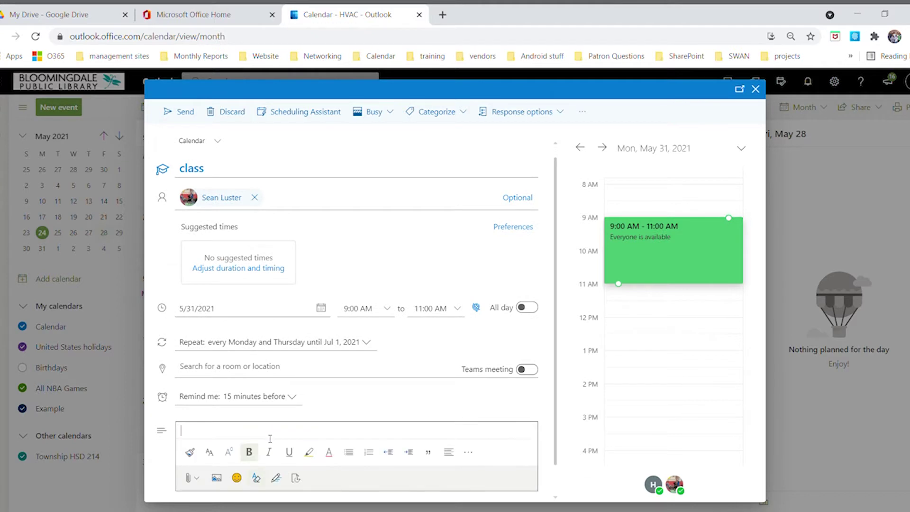
click(243, 370)
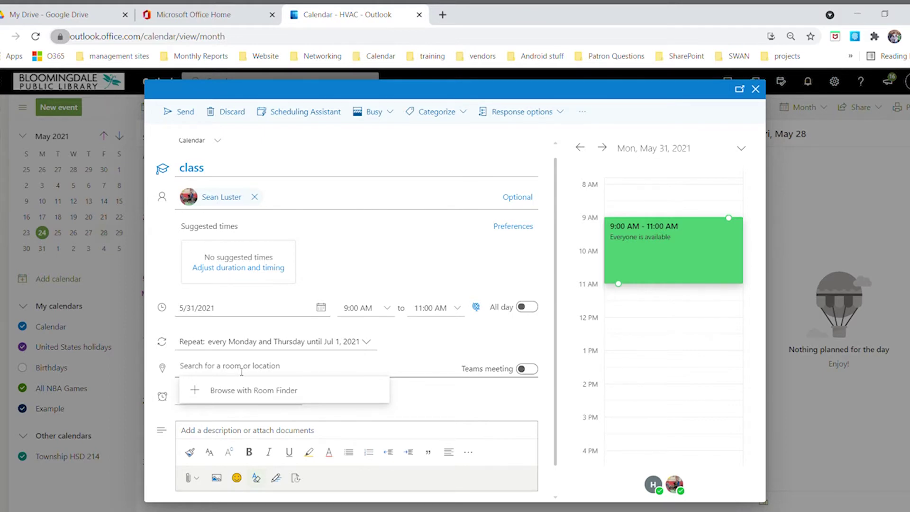
click(251, 437)
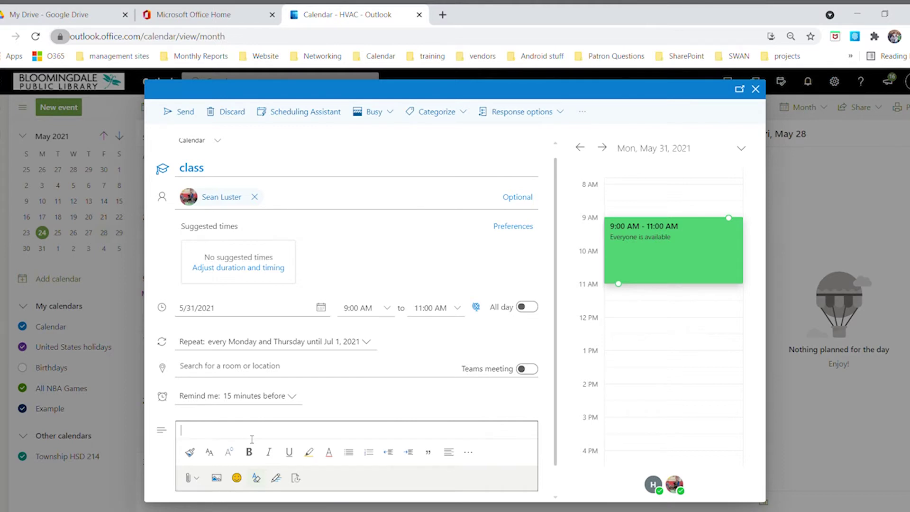
text(teac)
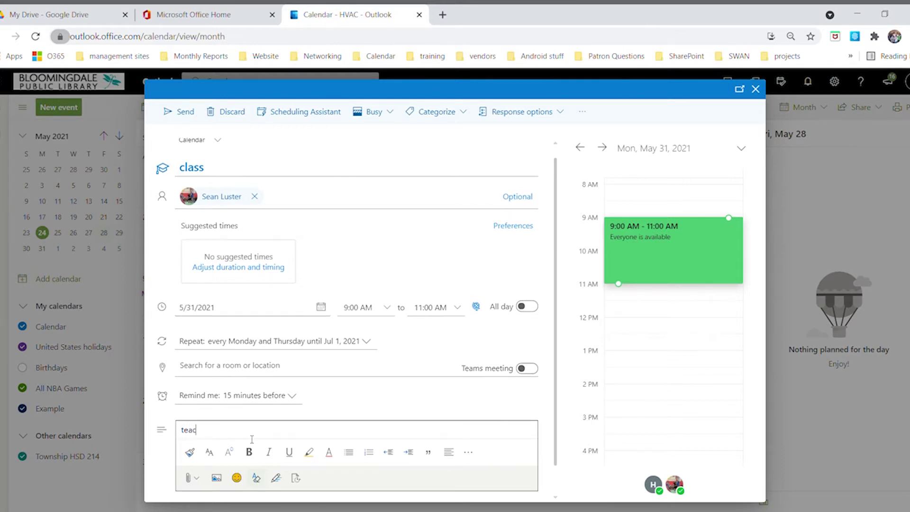
text(hing)
key(Return)
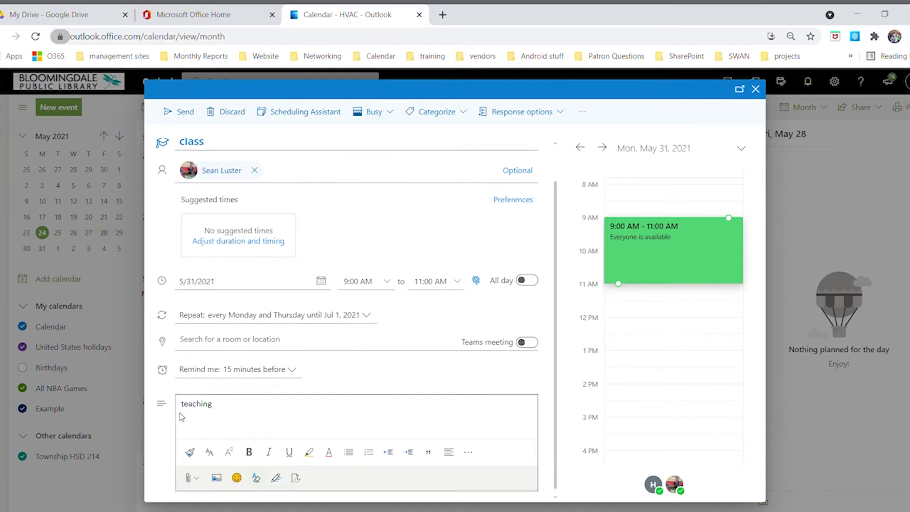
Remove the invited attendee and save the recurring class event
scroll(185, 413, up, 1)
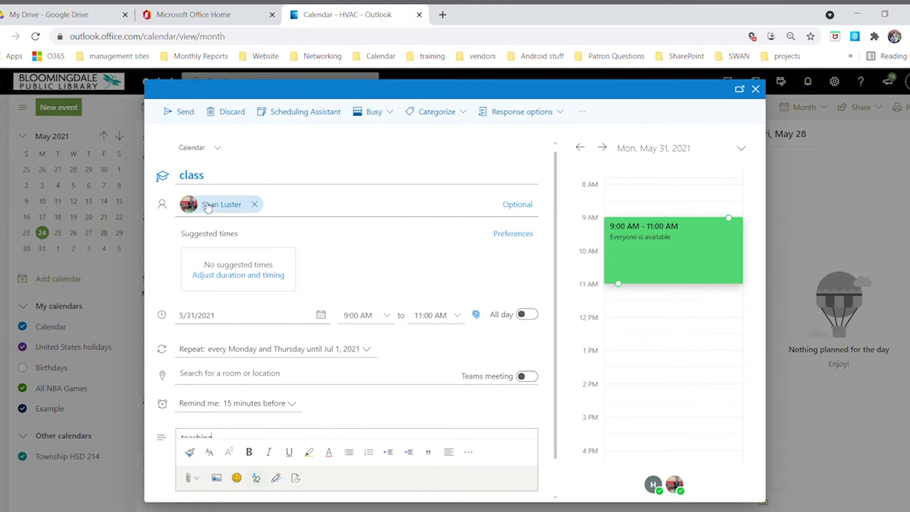
click(255, 205)
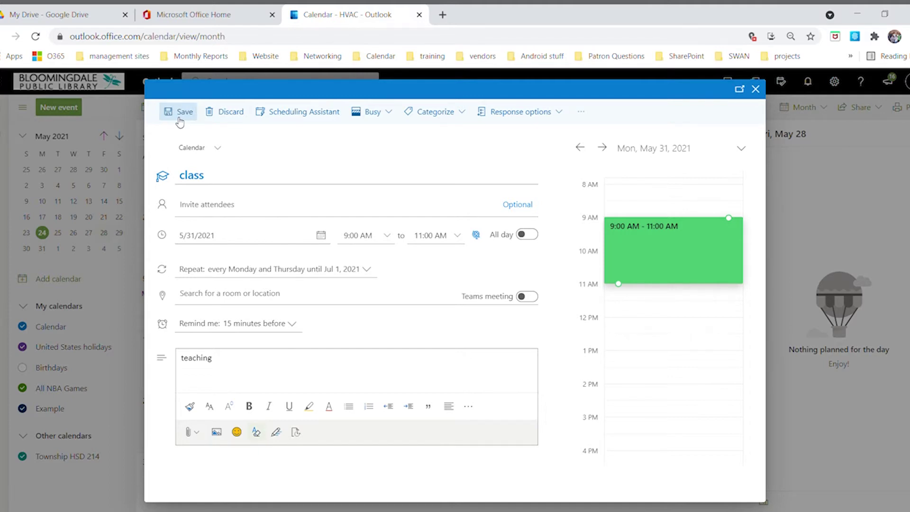
click(179, 122)
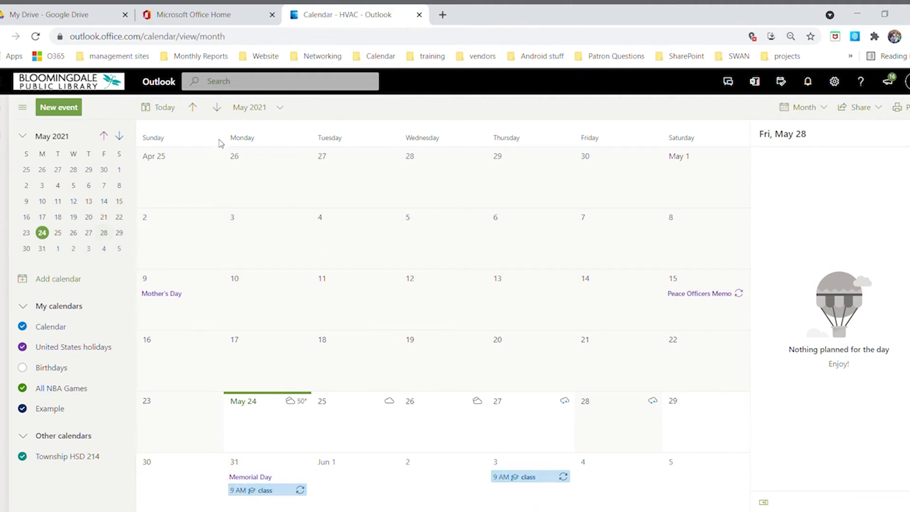
click(217, 108)
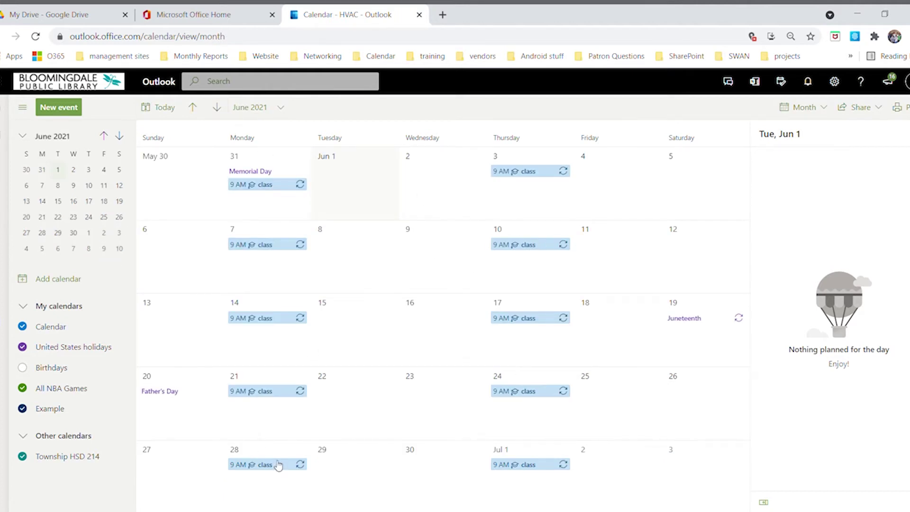
click(194, 108)
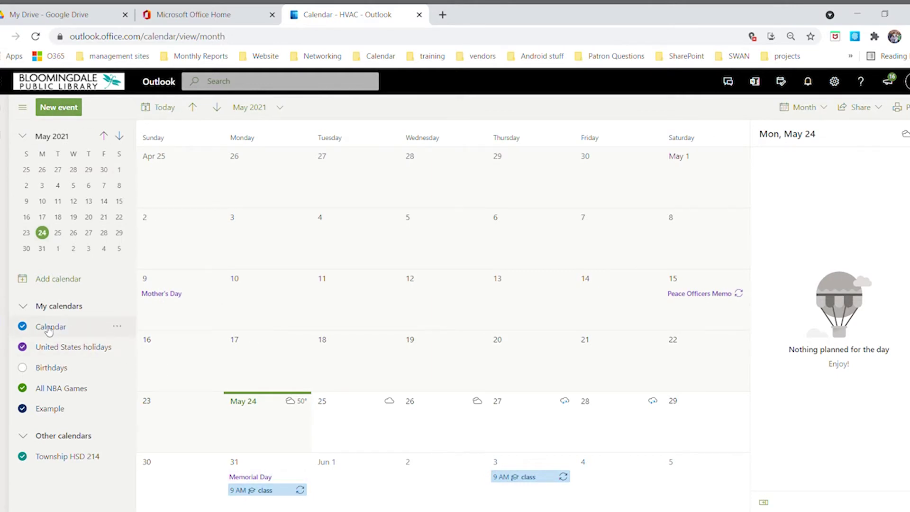
Create a new 'test' event on May 26 from 1:00 PM to 5:00 PM
click(66, 108)
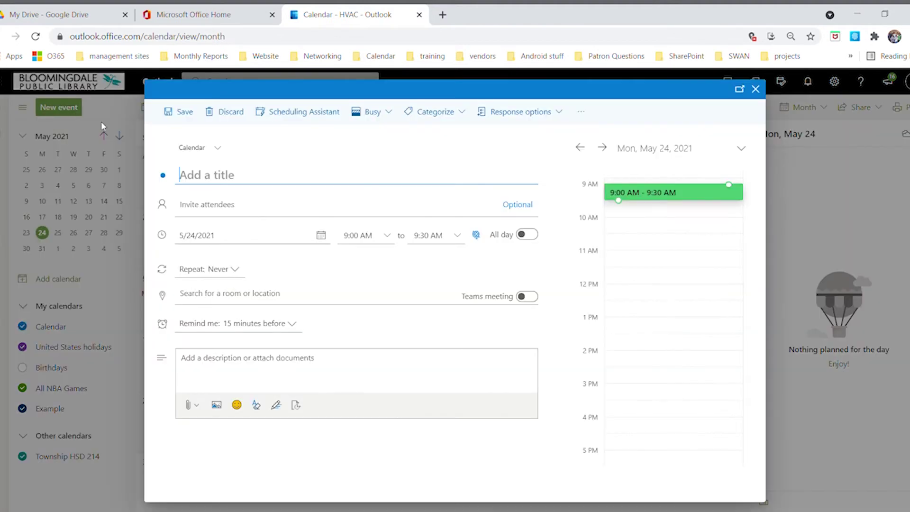
text(test)
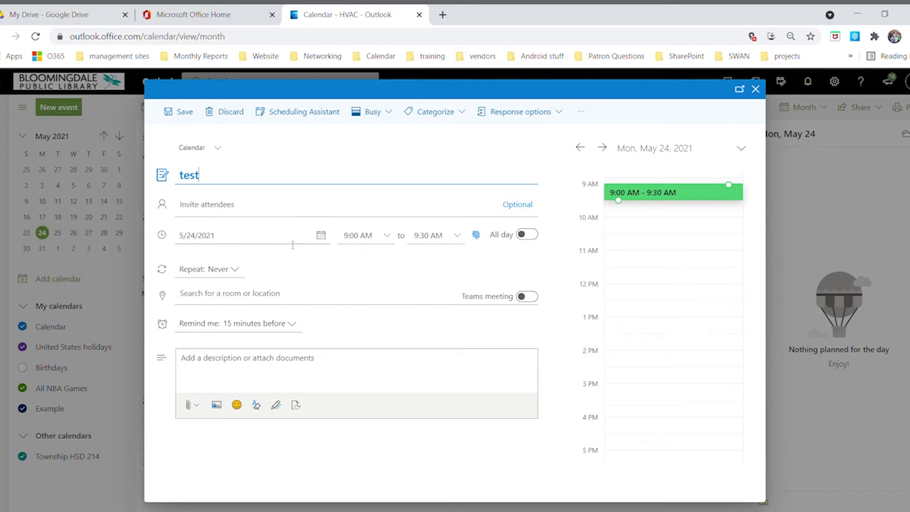
click(273, 245)
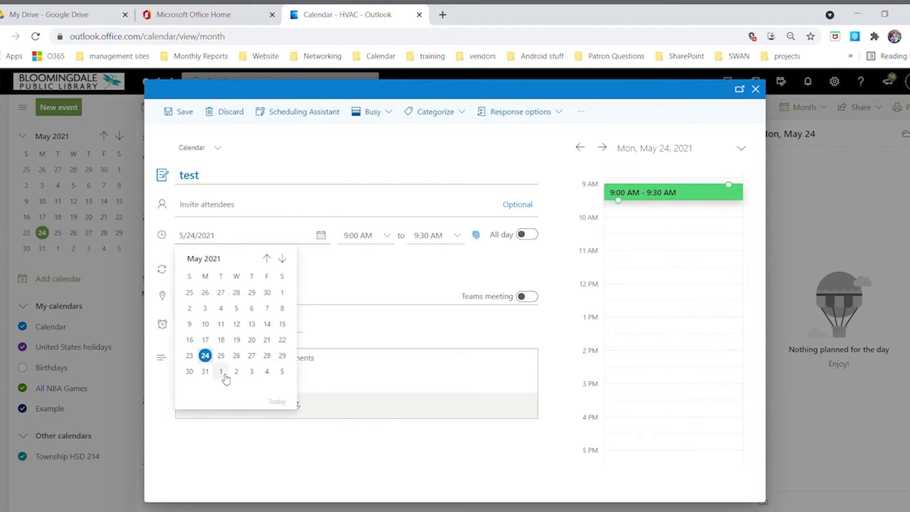
click(236, 357)
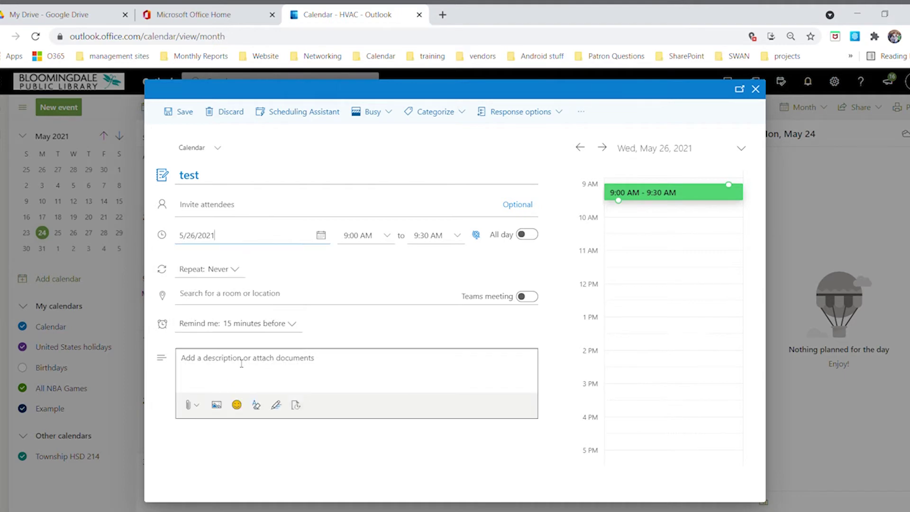
click(394, 243)
scroll(374, 309, down, 3)
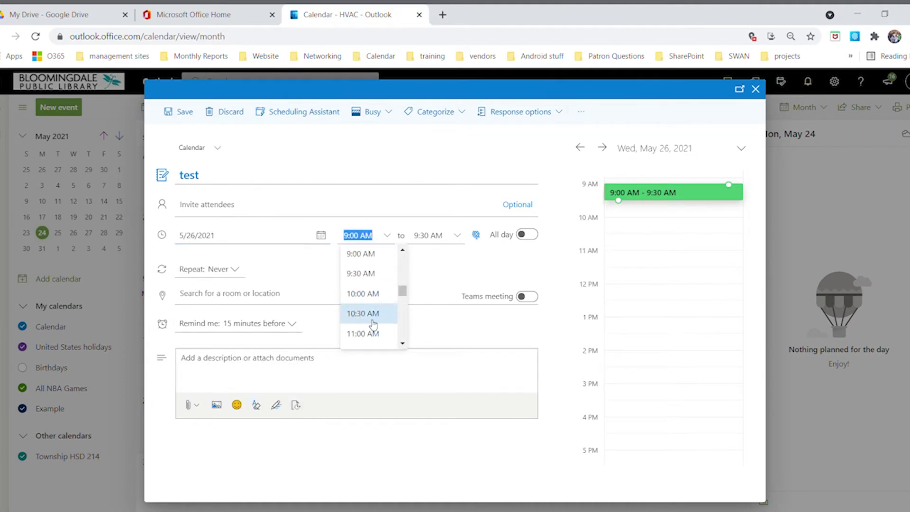
click(383, 321)
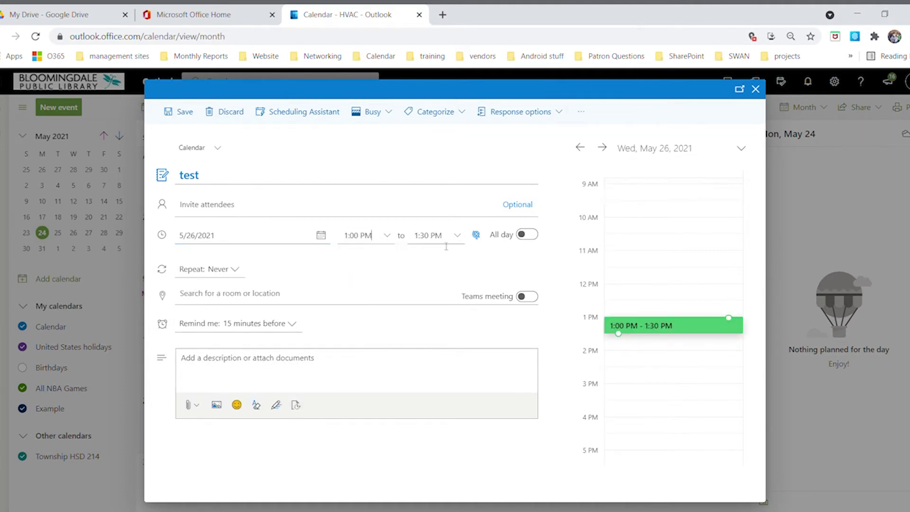
click(458, 240)
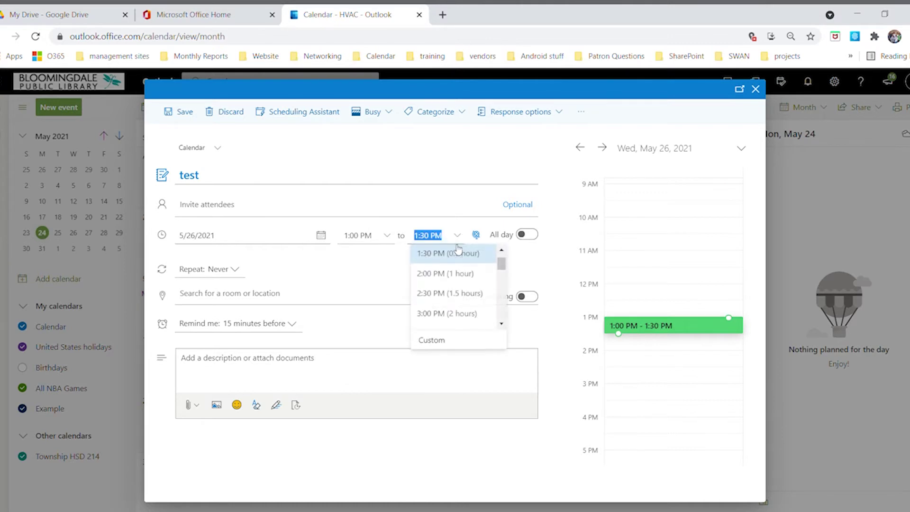
click(502, 324)
scroll(474, 309, down, 2)
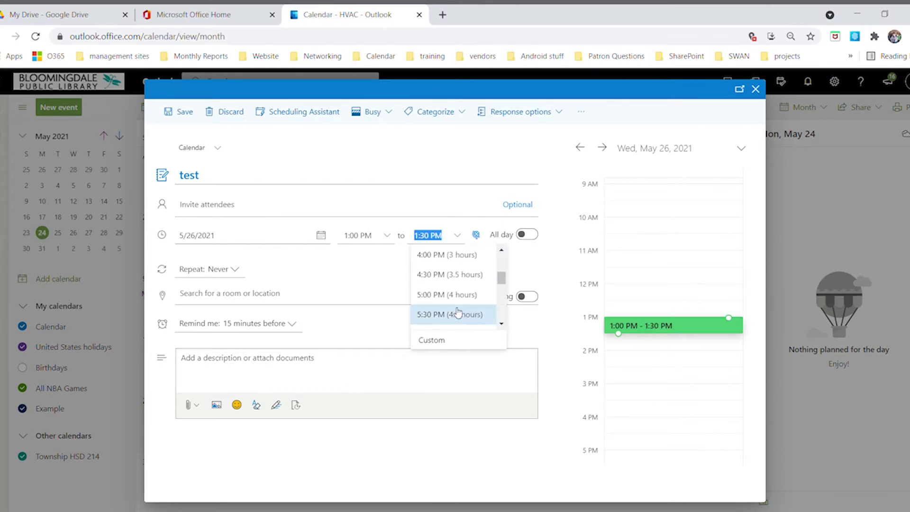
click(446, 304)
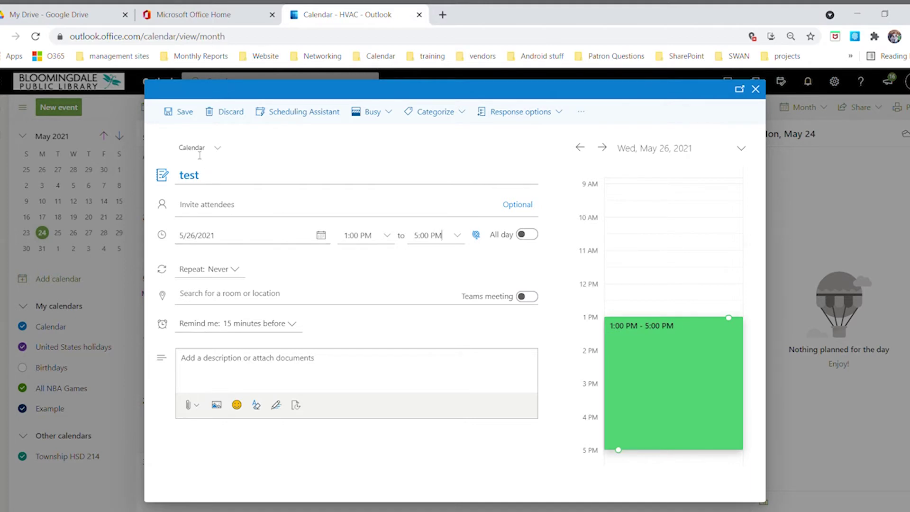
Assign the test event to the Example calendar and save it
click(221, 151)
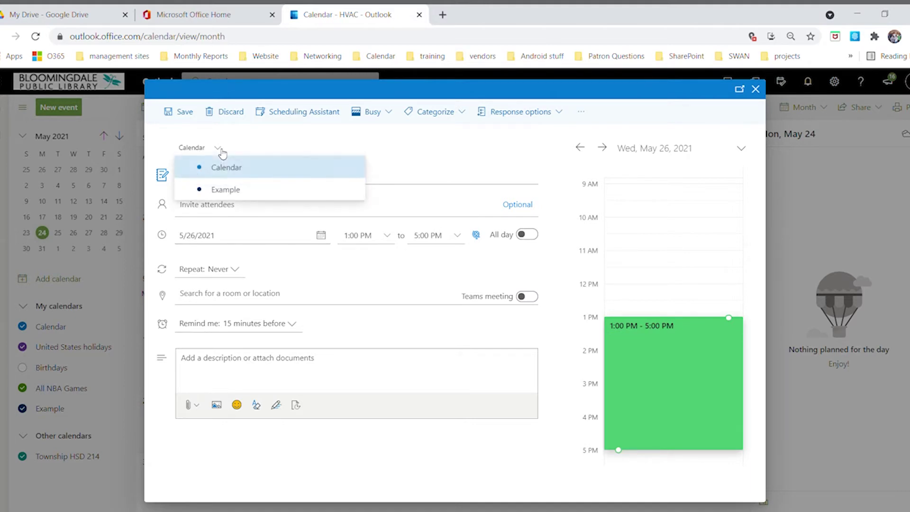
click(226, 194)
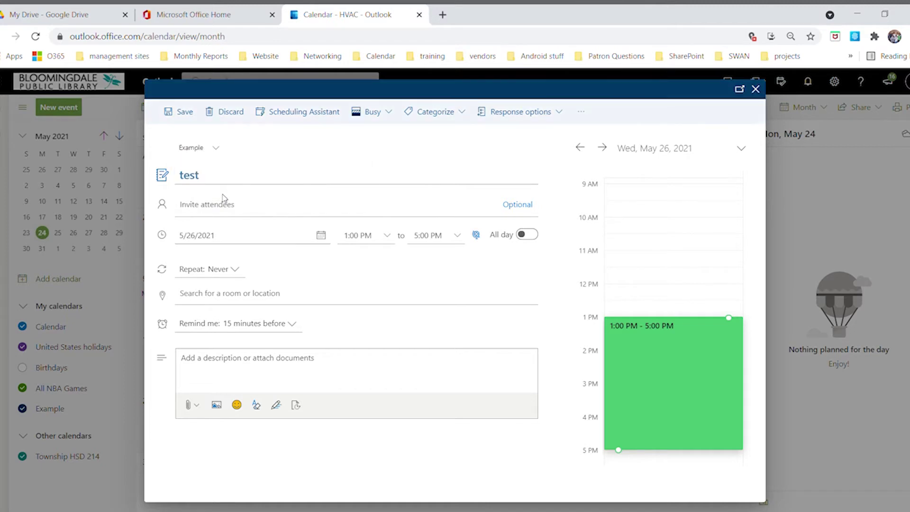
click(180, 114)
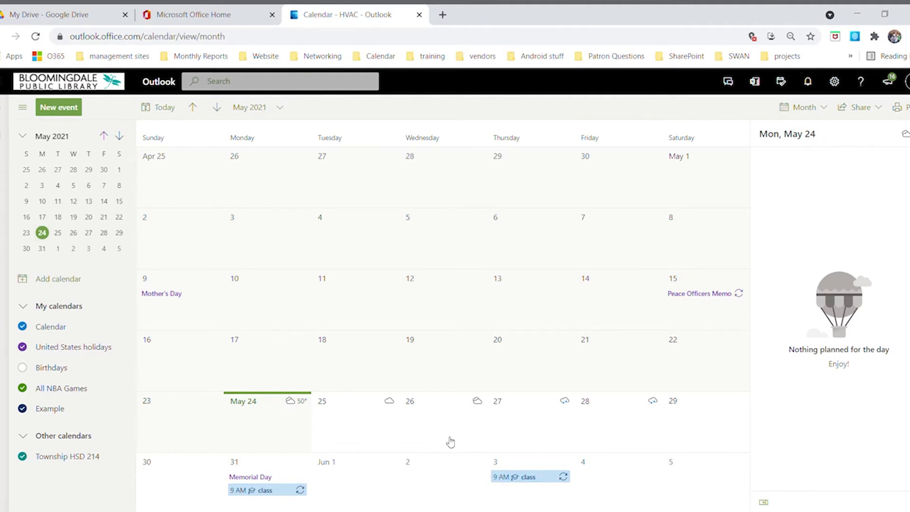
View the events for Wednesday, May 26 and show only the Example calendar
click(444, 474)
click(447, 423)
click(119, 411)
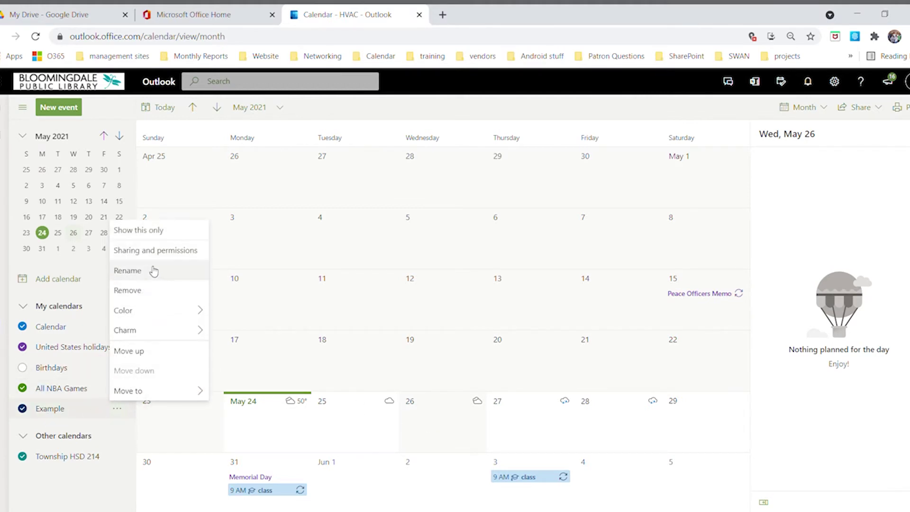
click(147, 232)
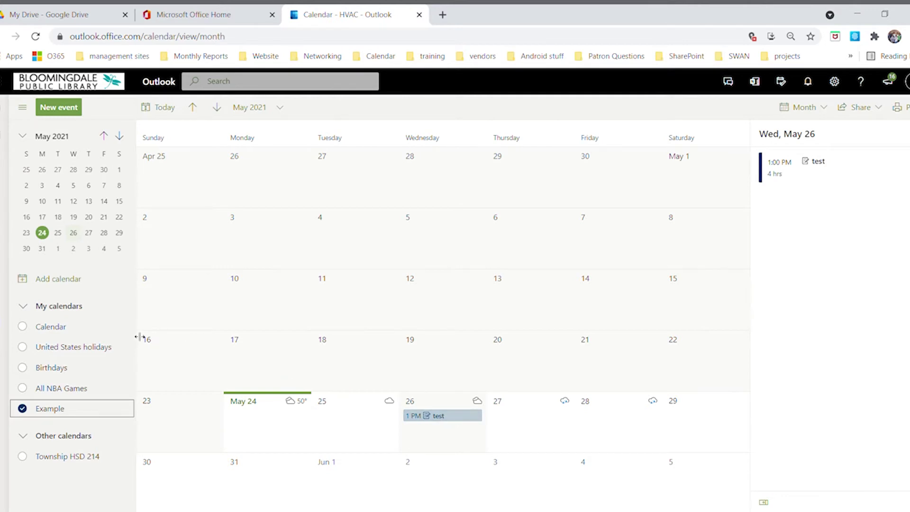
Show only the main Calendar, then turn United States holidays, Birthdays and All NBA Games back on
click(124, 326)
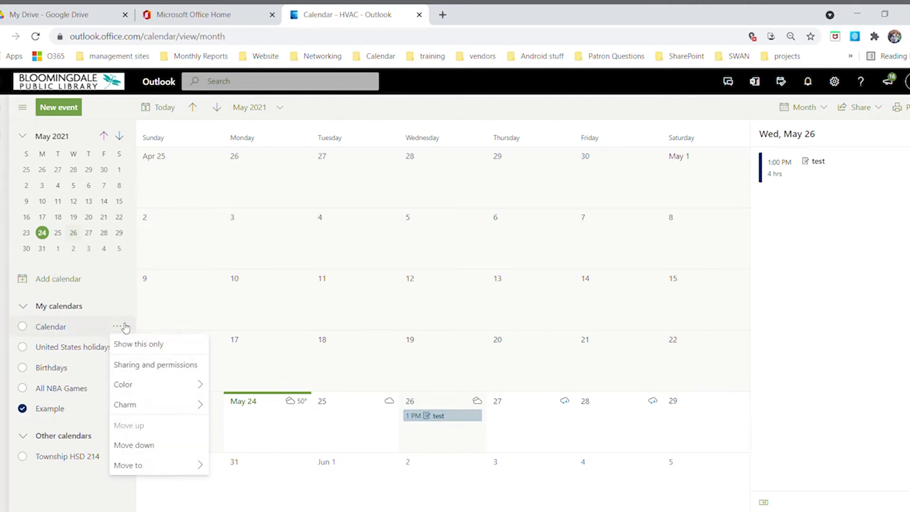
click(139, 344)
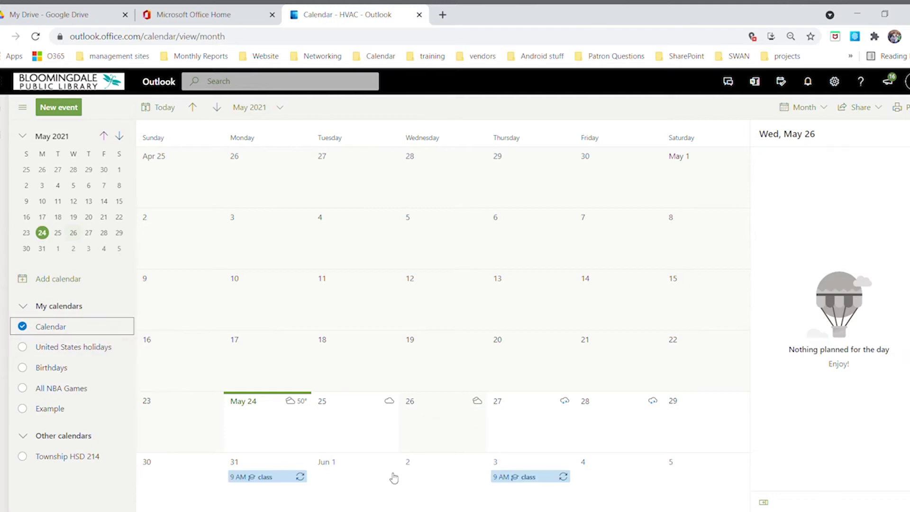
click(23, 347)
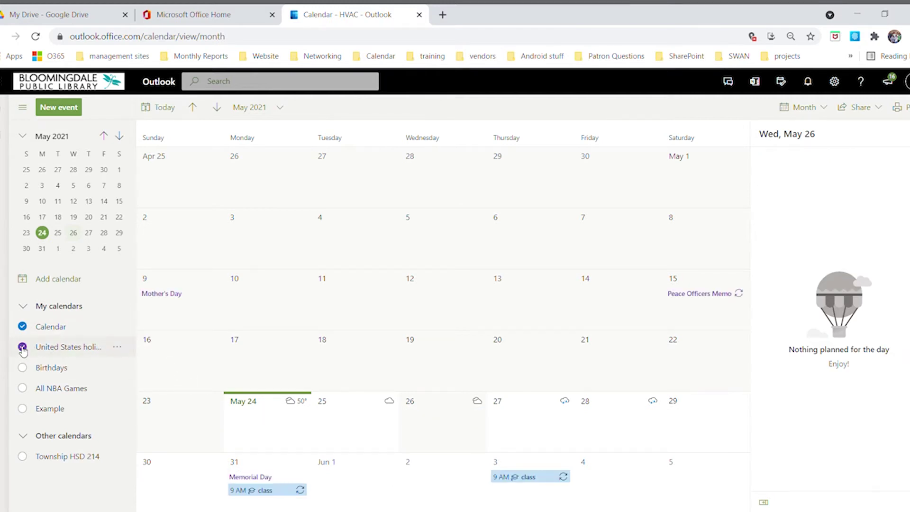
click(23, 368)
click(23, 388)
click(23, 409)
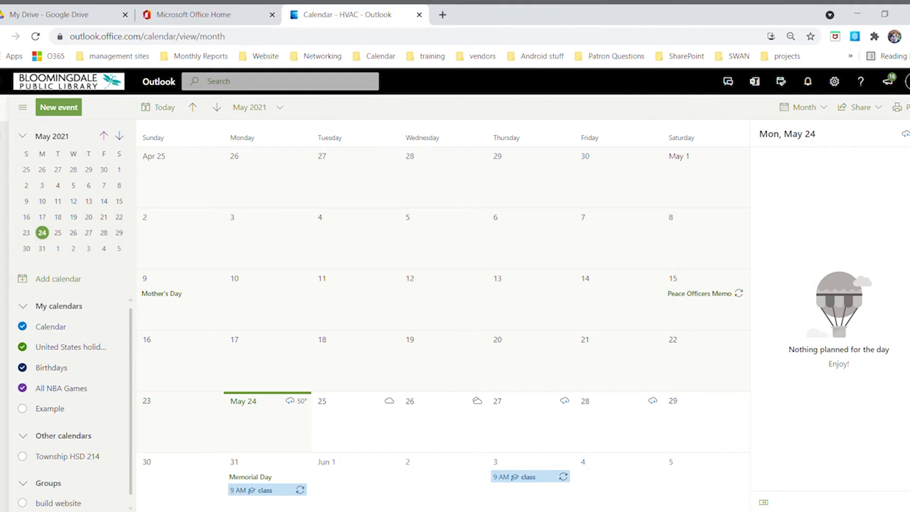
Launch Planner from the app launcher's All apps list
click(2, 87)
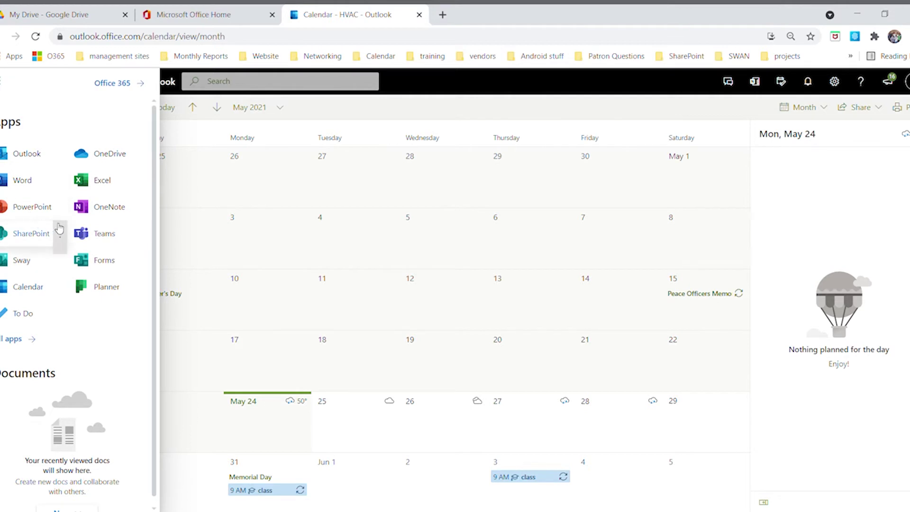
scroll(36, 261, down, 1)
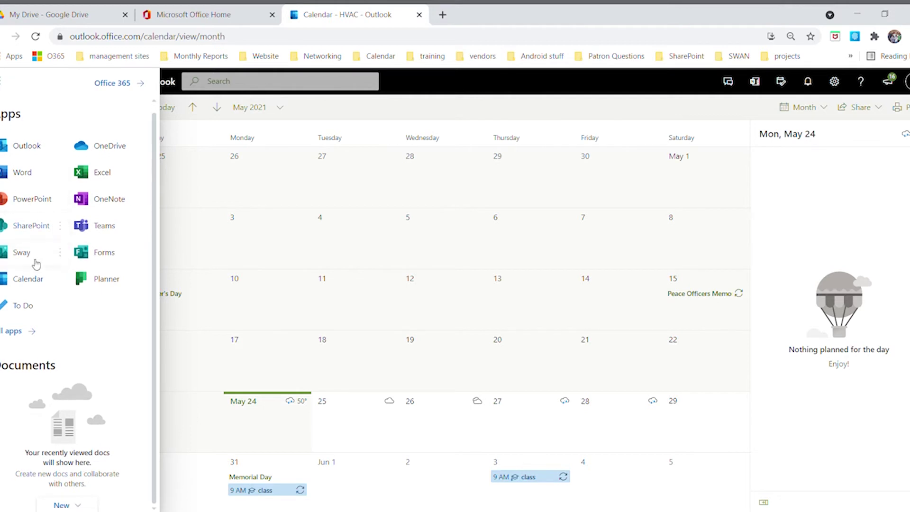
click(30, 337)
scroll(29, 308, down, 4)
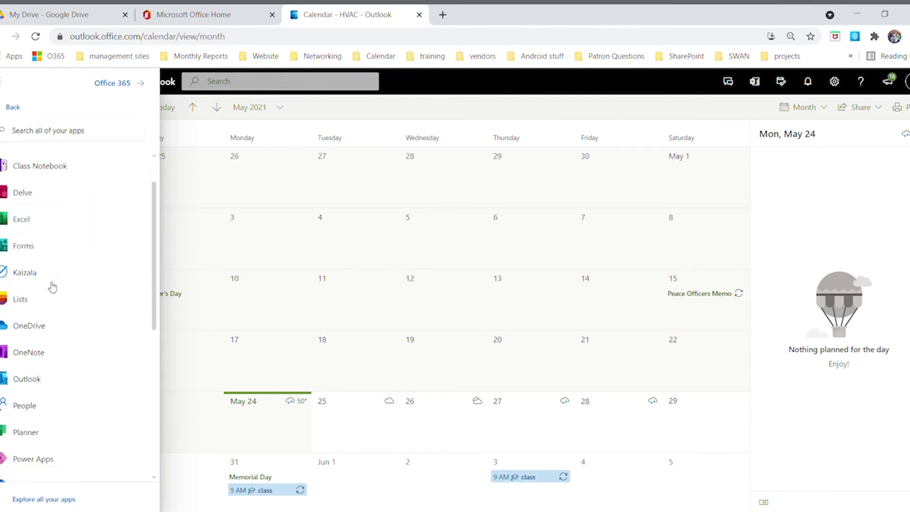
click(20, 366)
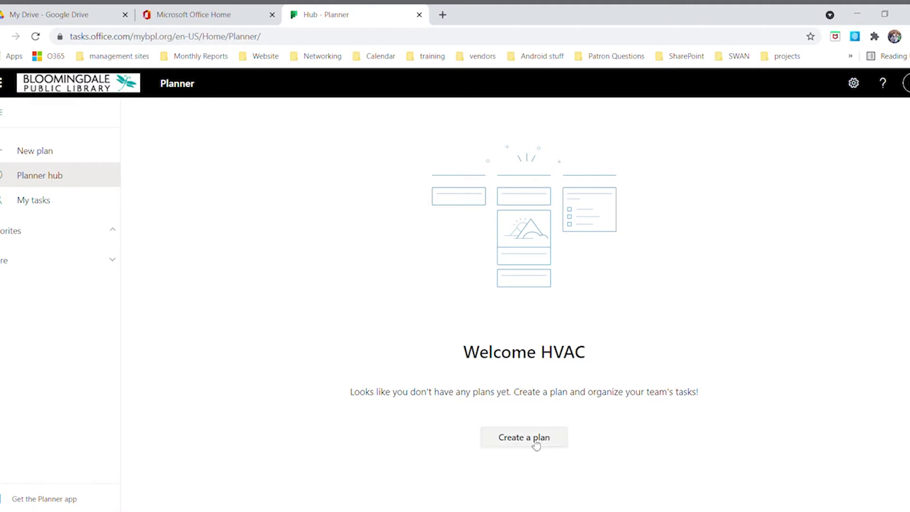
Create a new plan named 'Build Website', reviewing its extra options first
click(35, 150)
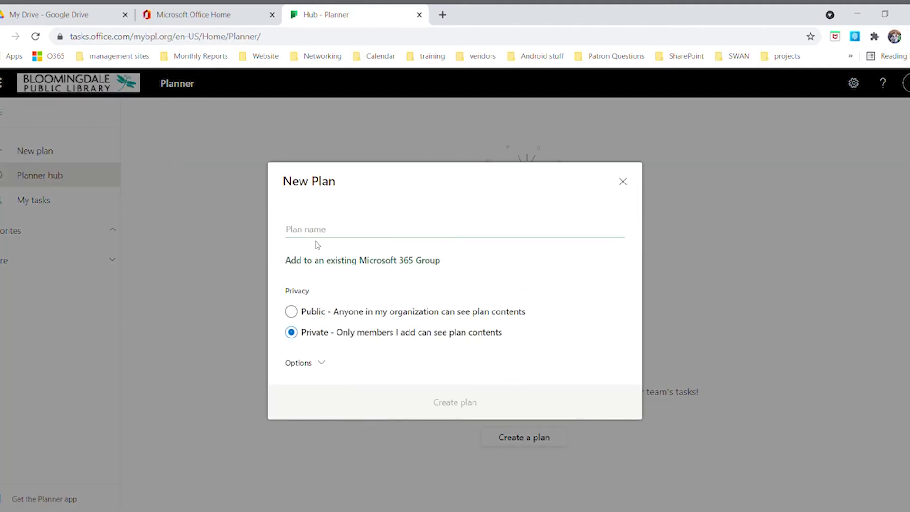
text(Build )
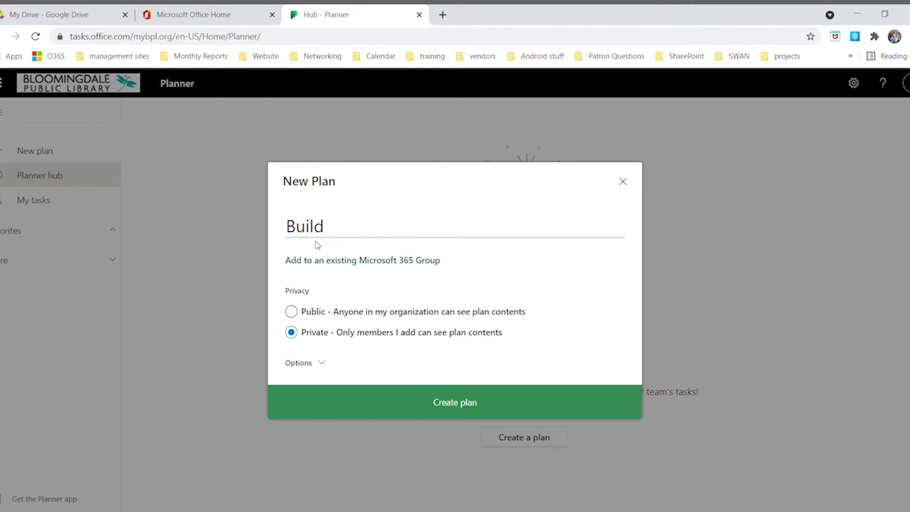
text(Website)
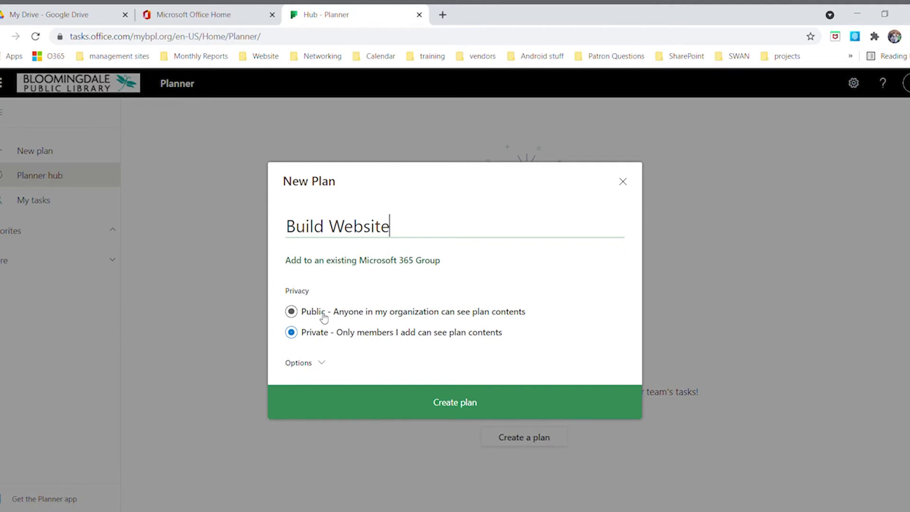
click(322, 364)
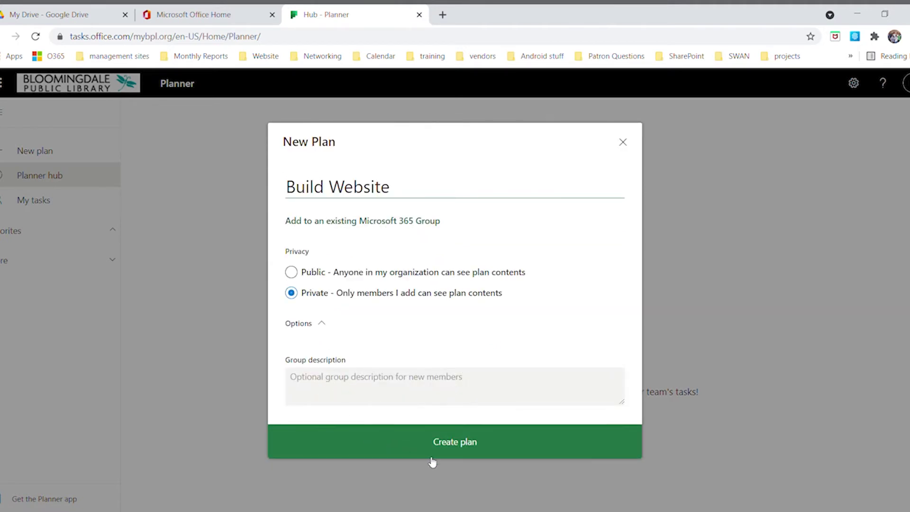
click(455, 448)
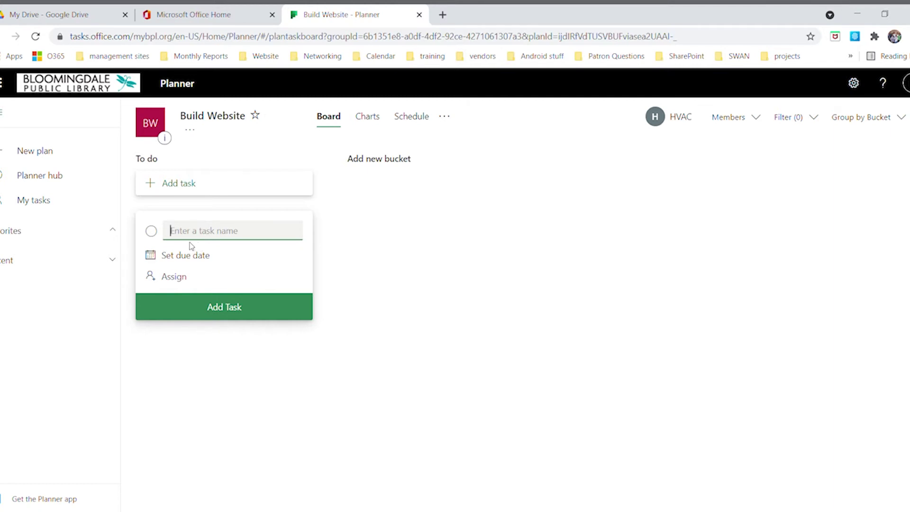
Add a 'Begin Planning' task due 05/24, assigned to yourself, to the To do bucket
text(Begin Planning)
click(178, 257)
click(178, 383)
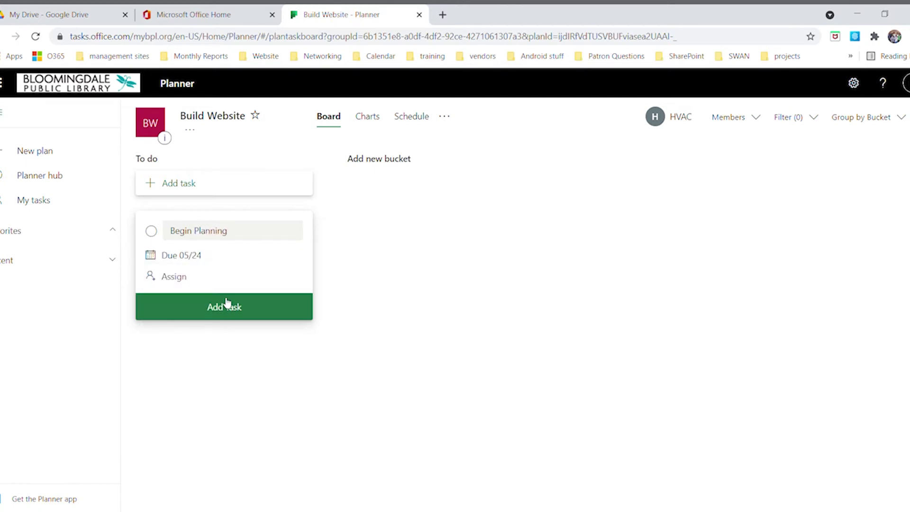
click(174, 279)
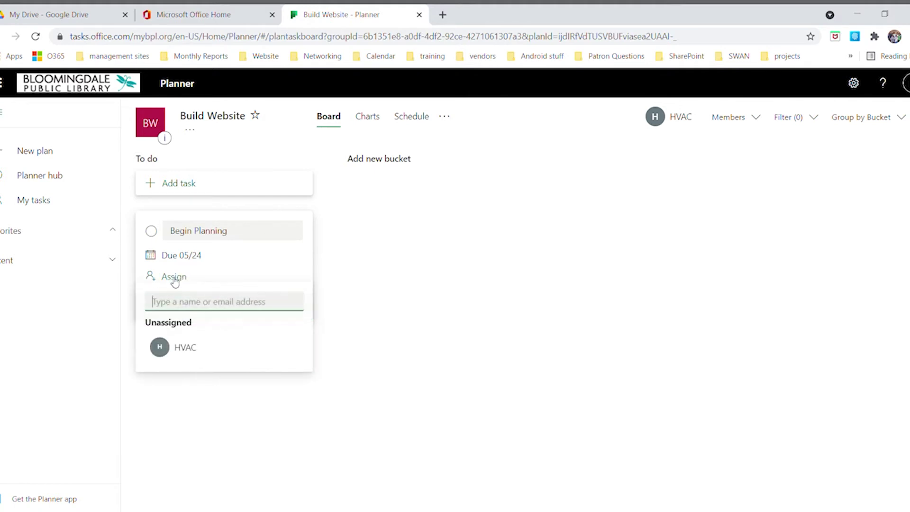
click(179, 358)
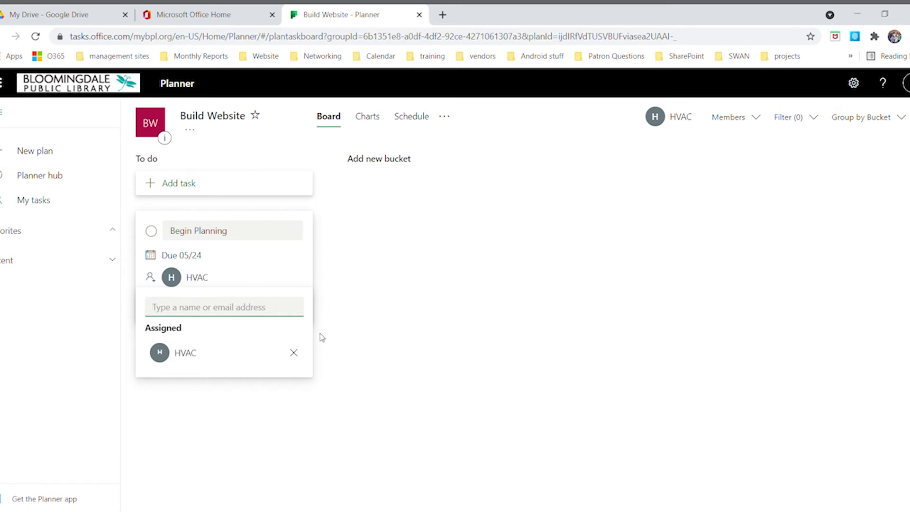
click(309, 279)
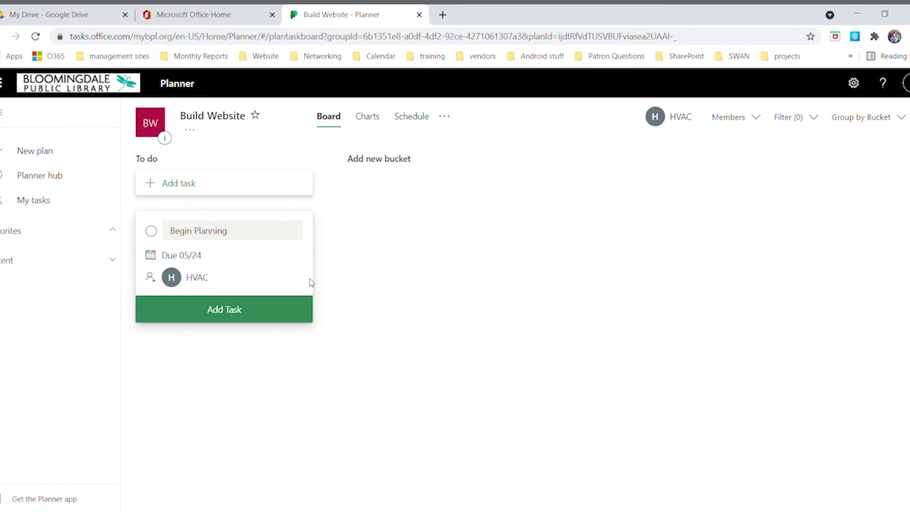
click(233, 317)
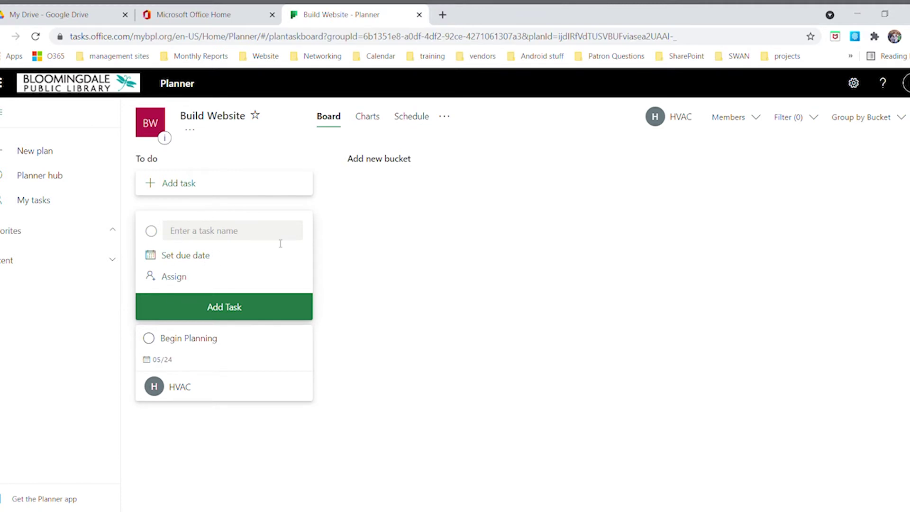
click(380, 162)
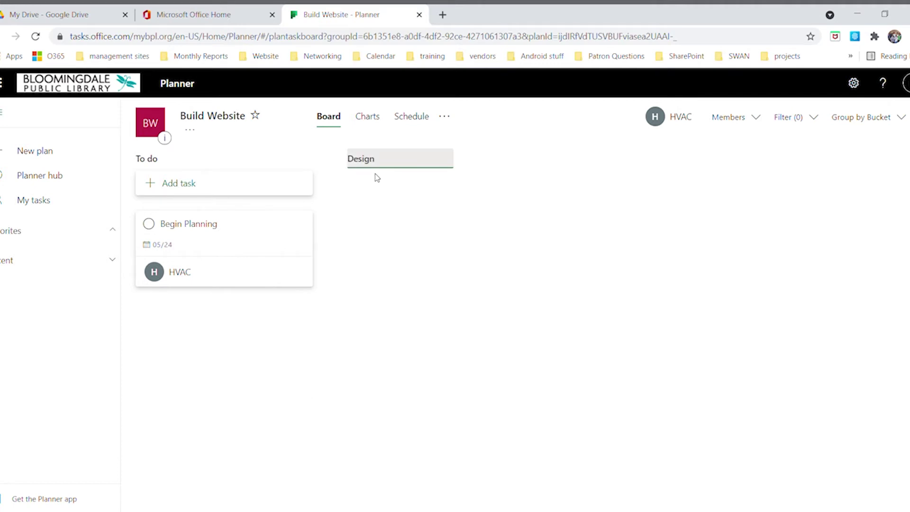
Commit the Design bucket name and add a second bucket named Implementation
key(Return)
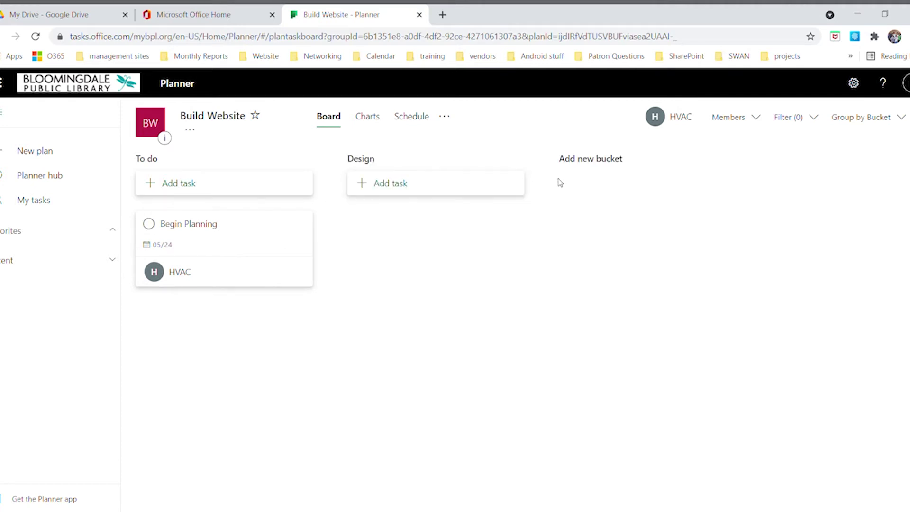
click(585, 165)
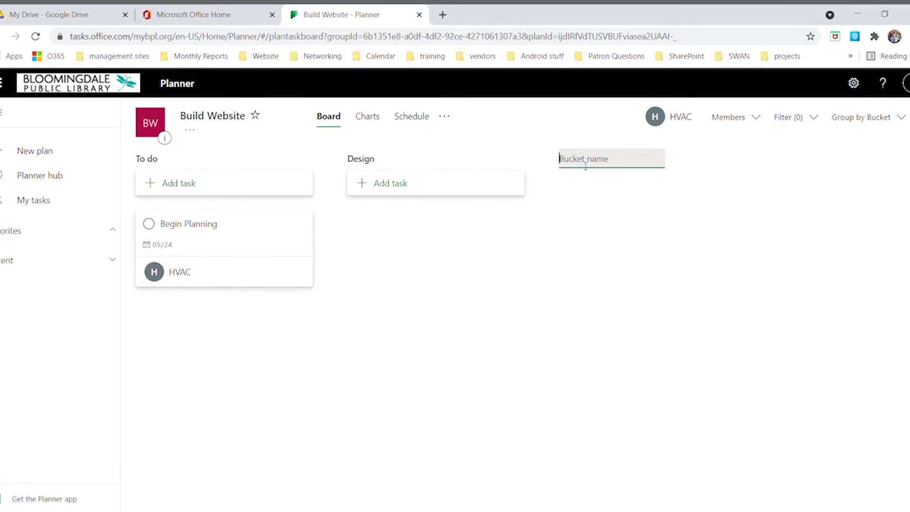
text(Implementation)
key(Return)
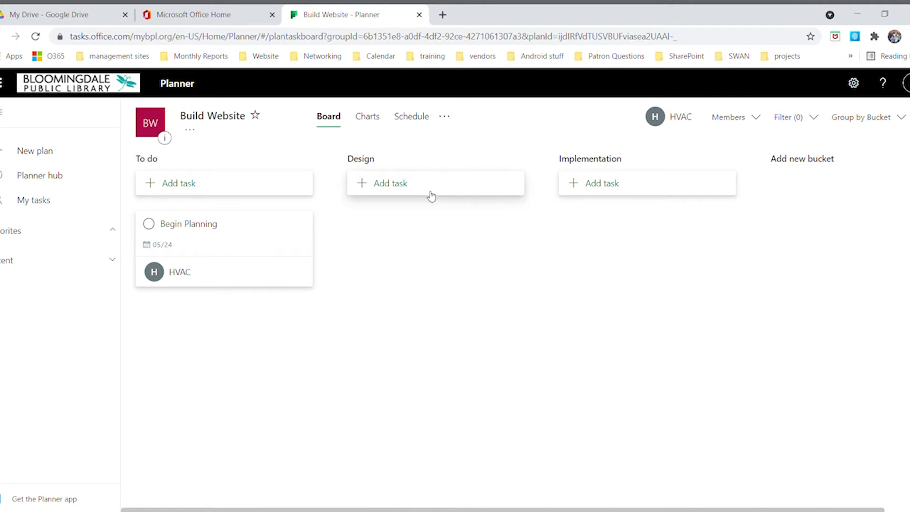
Draft a 'Define Color Schem' task in Design with due date June 28
click(397, 191)
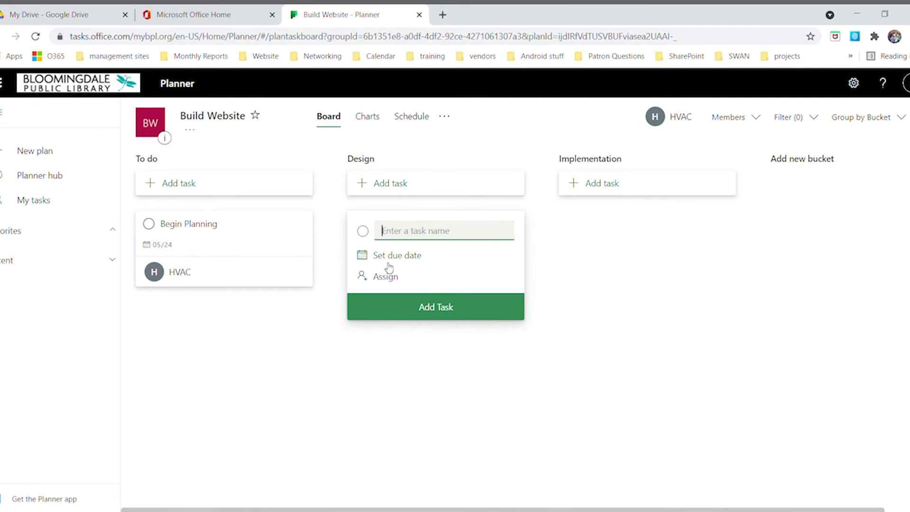
text(Define Color Scheme)
click(392, 262)
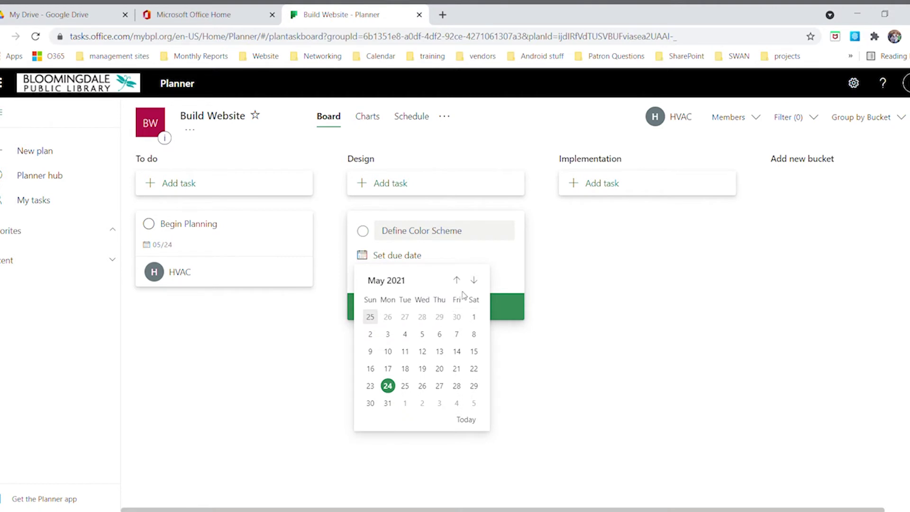
click(474, 280)
click(388, 387)
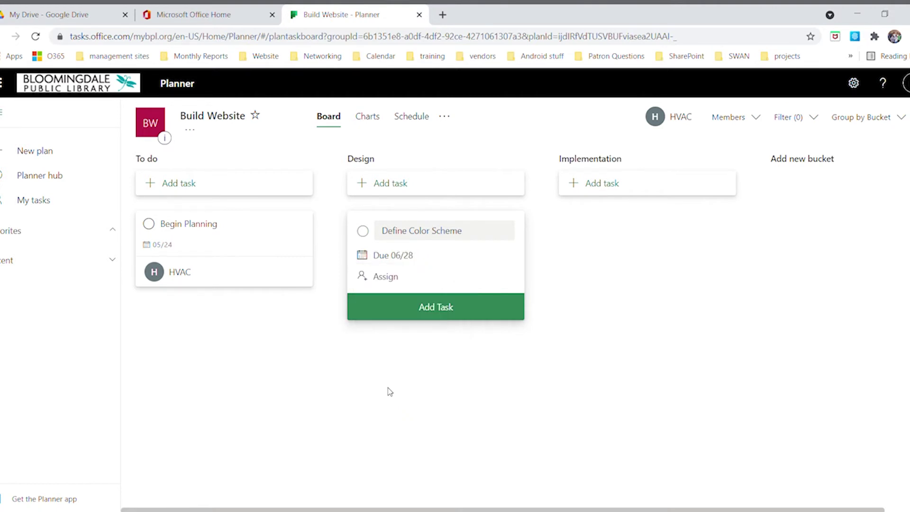
Assign the draft to a non-member via Assign and add, then start a task under Implementation
click(391, 281)
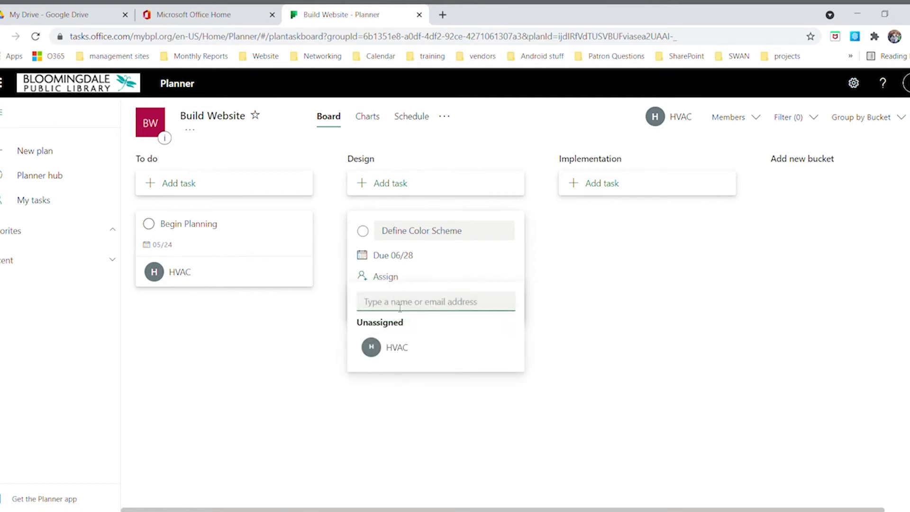
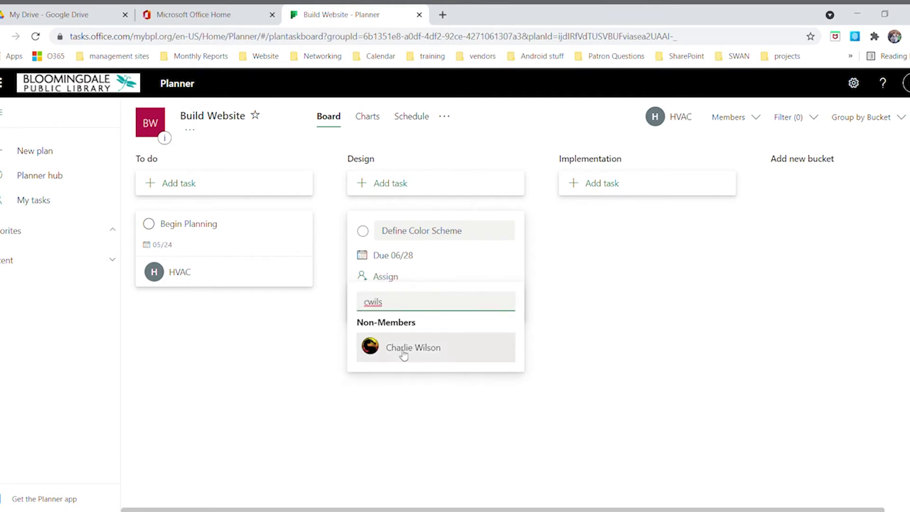
click(401, 348)
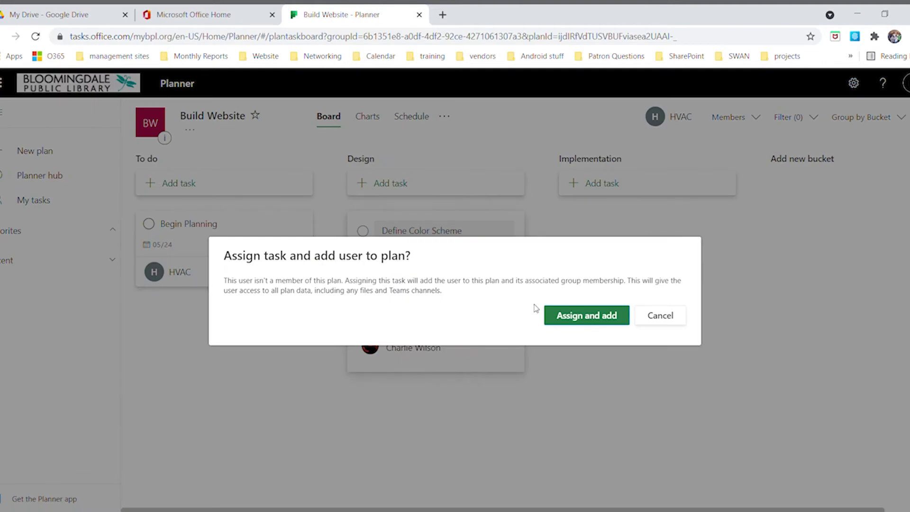
click(578, 321)
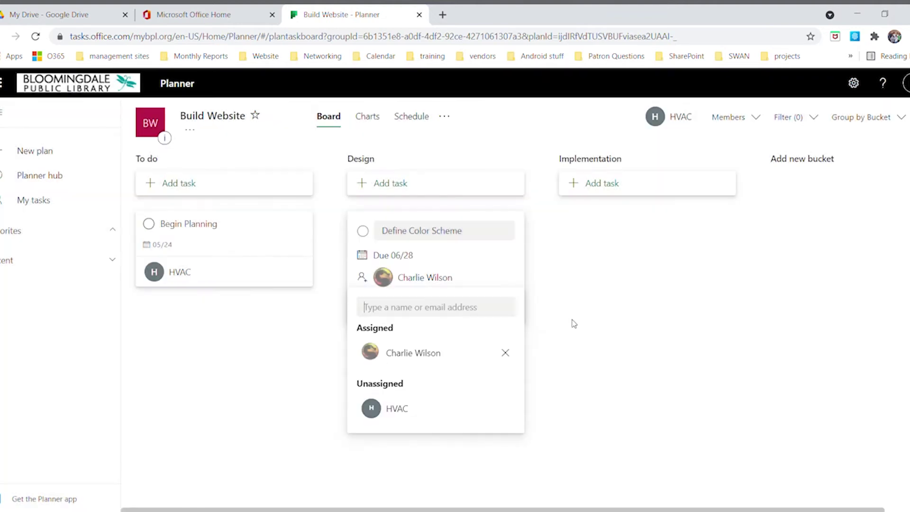
click(613, 191)
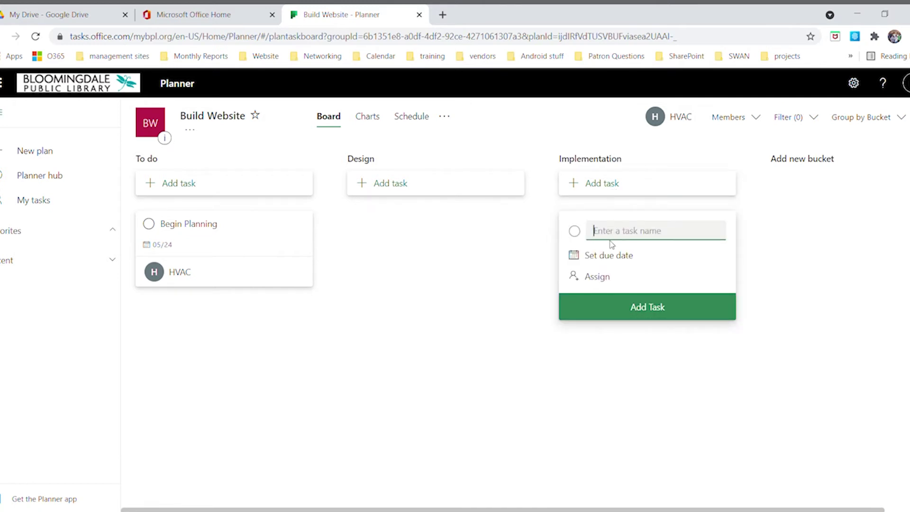
Name a new Implementation task 'Buy web address' with due date May 28
text(Buy web address)
click(608, 256)
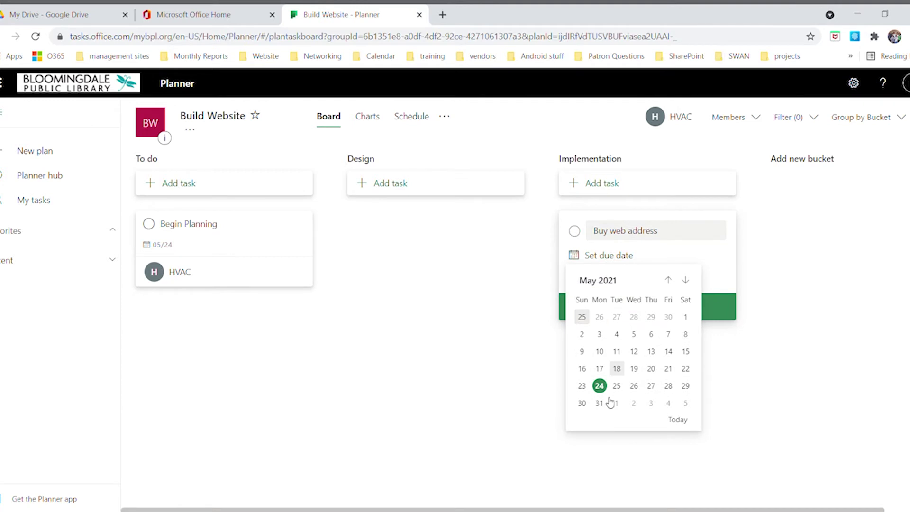
click(669, 385)
Assign it to a colleague added to the plan and save the task
click(600, 280)
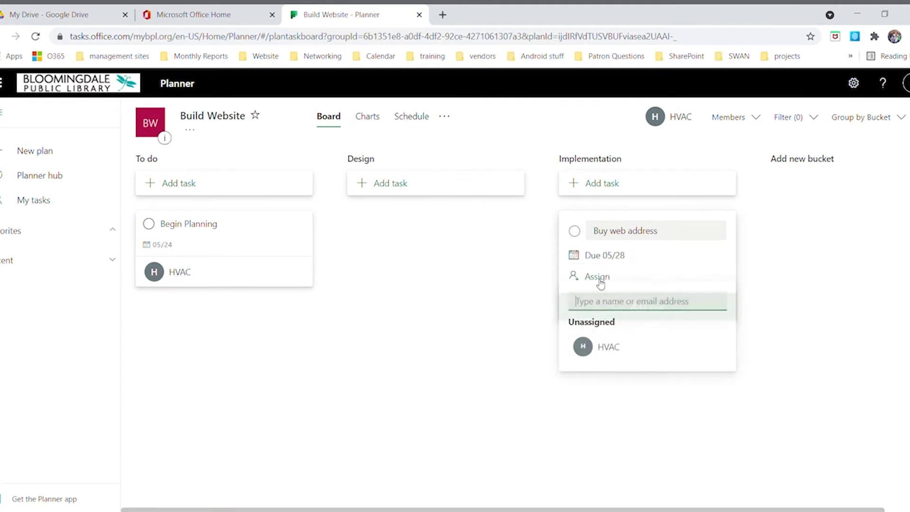
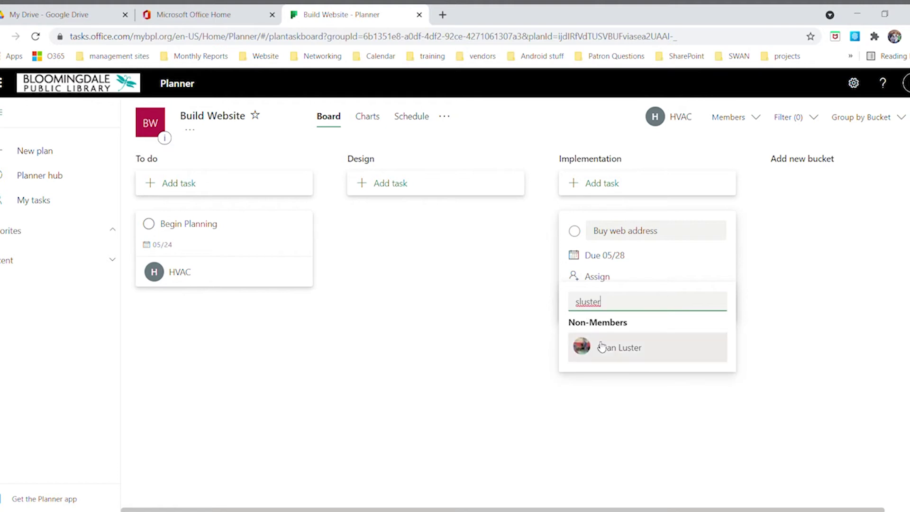
click(600, 350)
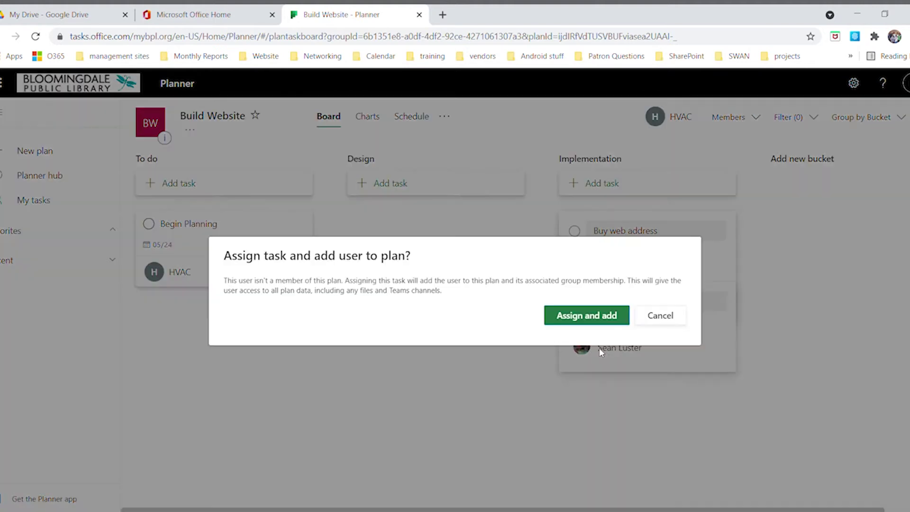
click(588, 316)
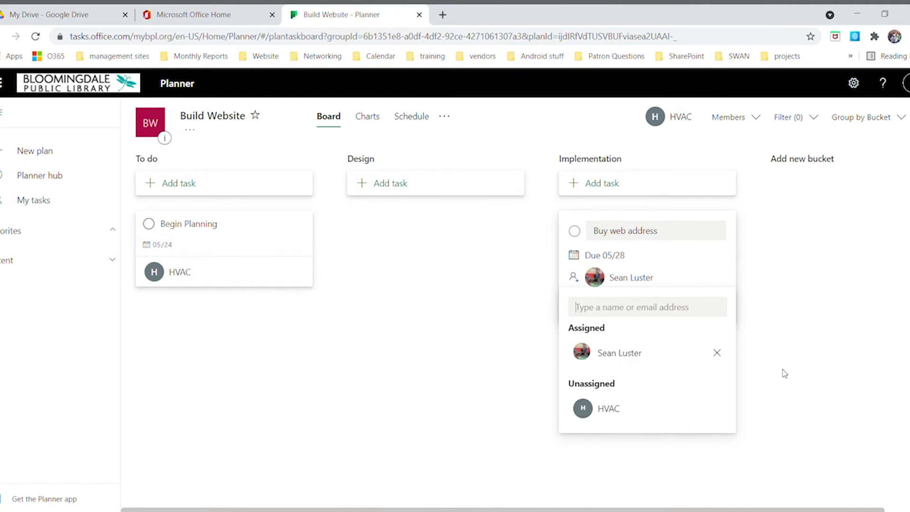
click(778, 350)
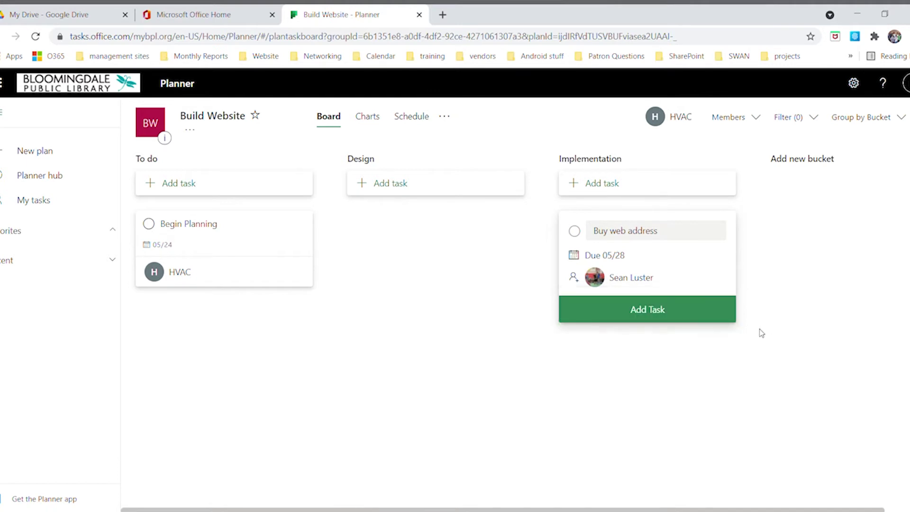
click(693, 314)
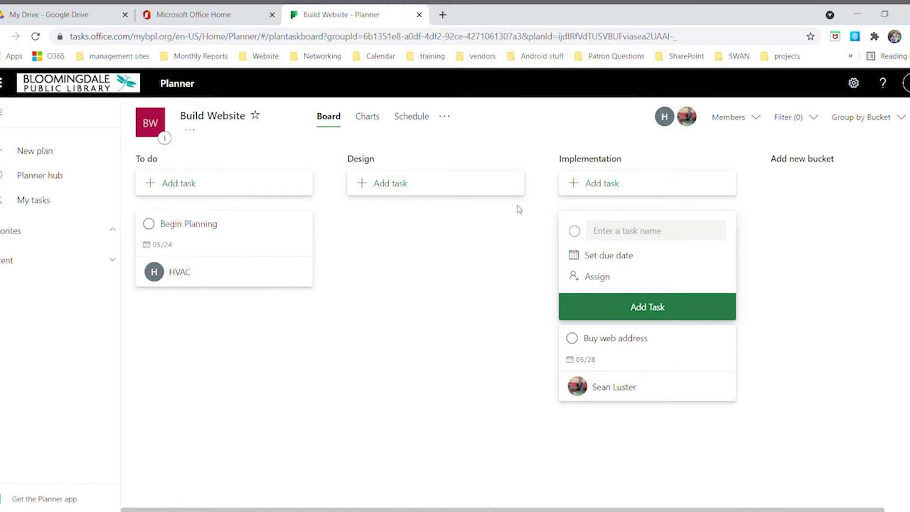
click(419, 189)
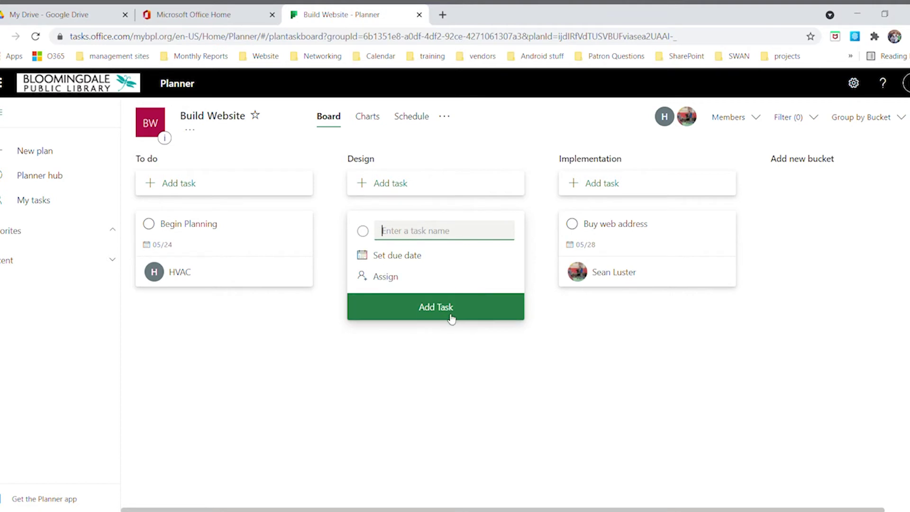
Enter 'Define Color Scheme' as the Design task with due date June 28
text(Define Color Scheme)
click(402, 257)
click(474, 281)
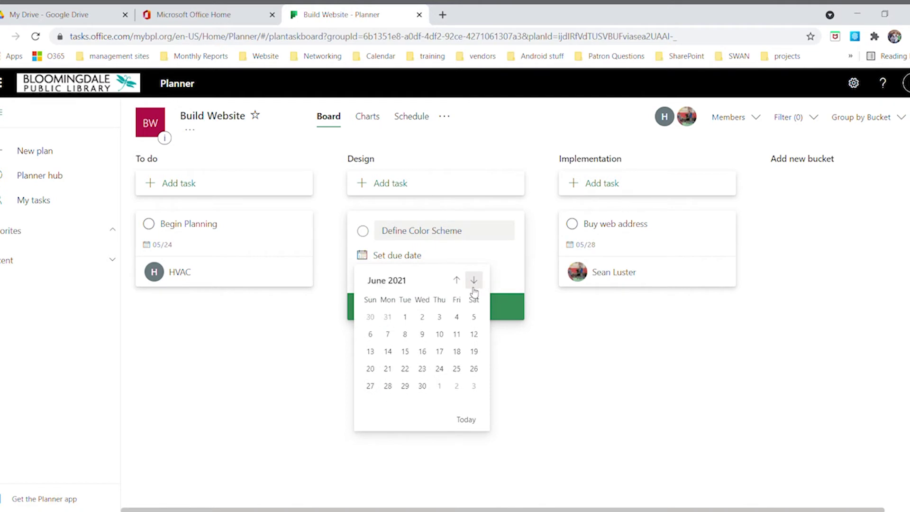
click(389, 387)
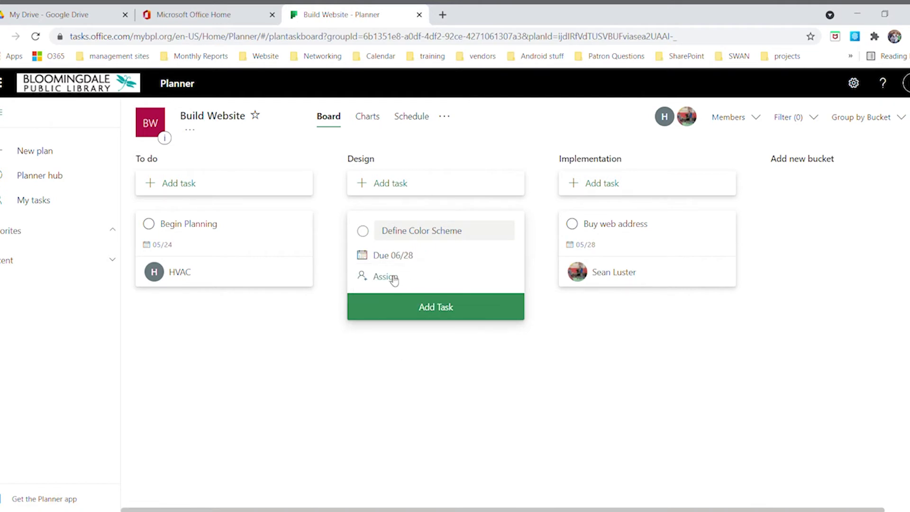
Assign it to another colleague via Assign and add, save it, and close the empty form
click(395, 280)
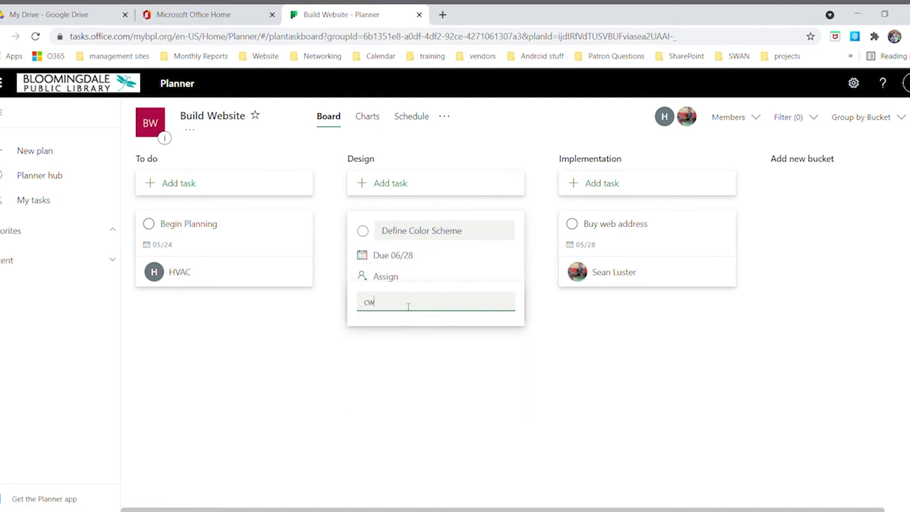
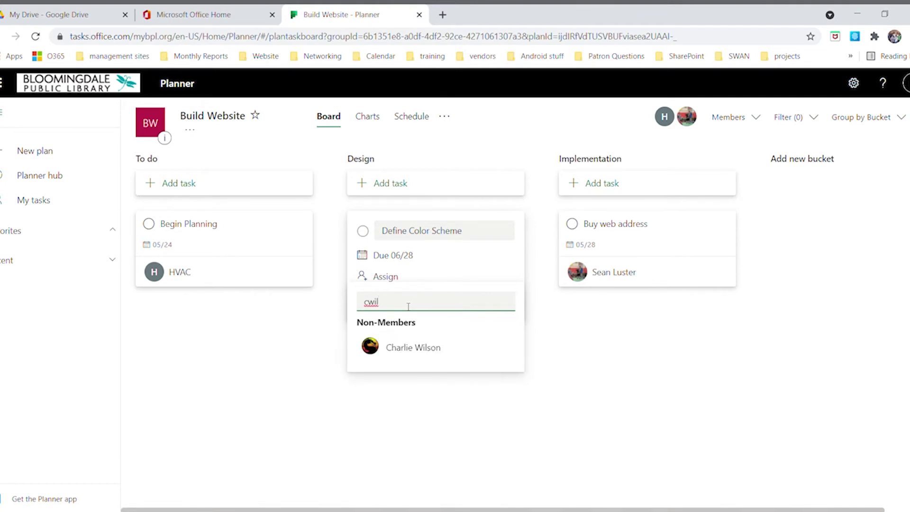
click(395, 349)
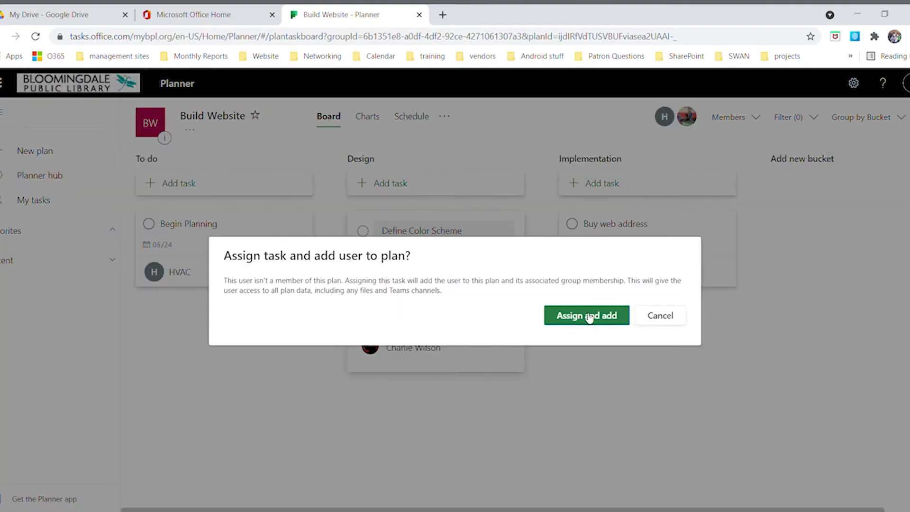
click(587, 316)
click(517, 266)
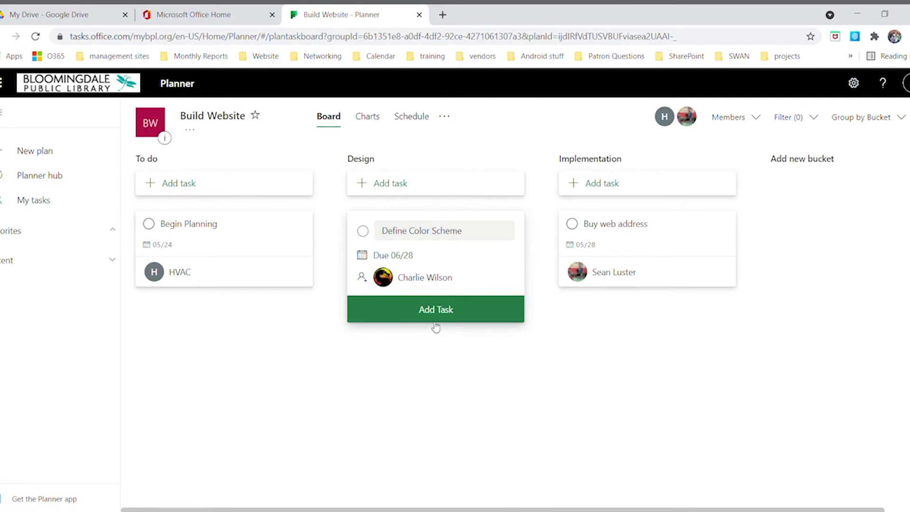
click(425, 313)
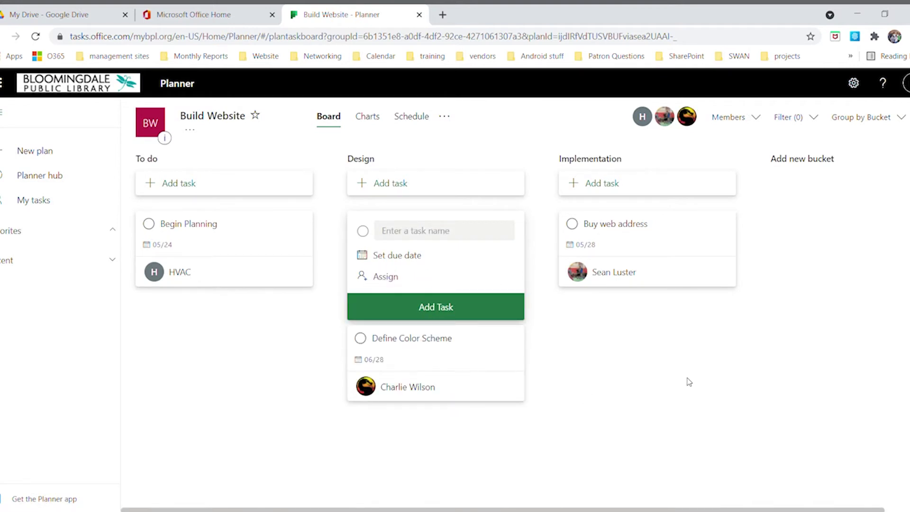
click(228, 359)
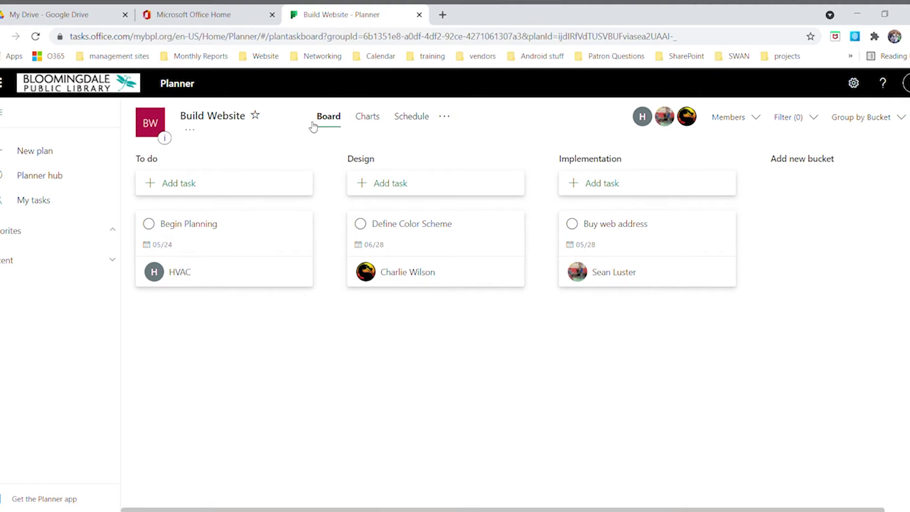
Star the Build Website plan as a favourite and show its three plan members
click(258, 118)
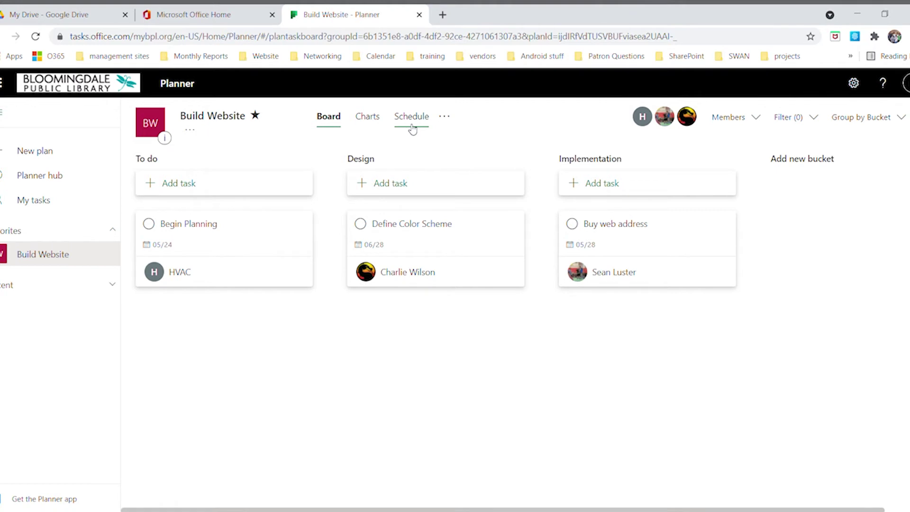
click(445, 119)
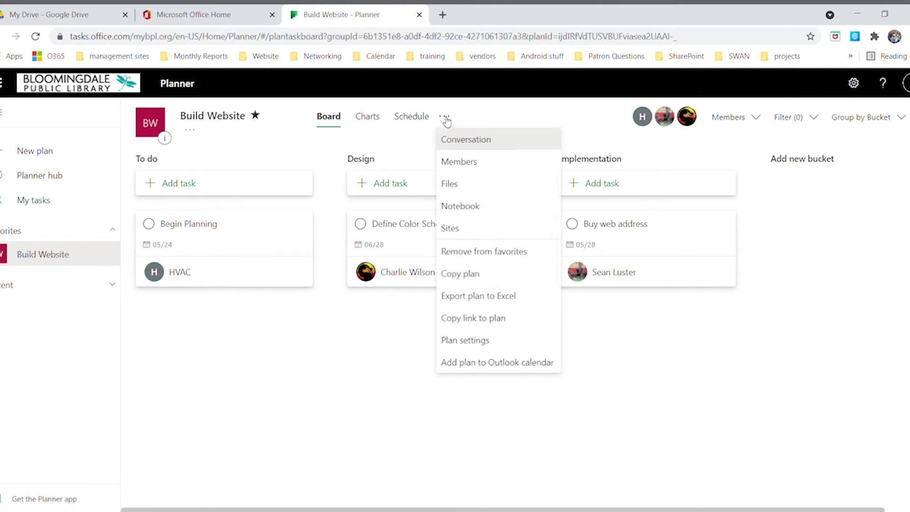
click(445, 119)
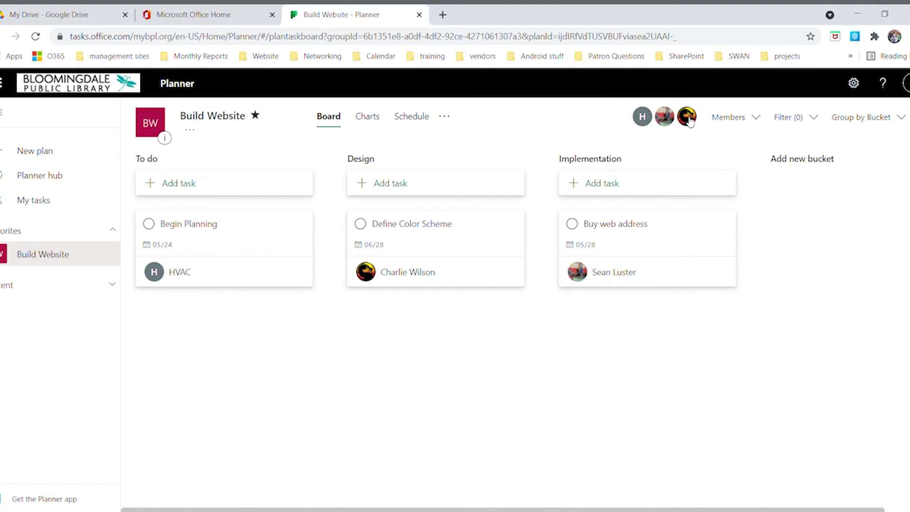
click(756, 122)
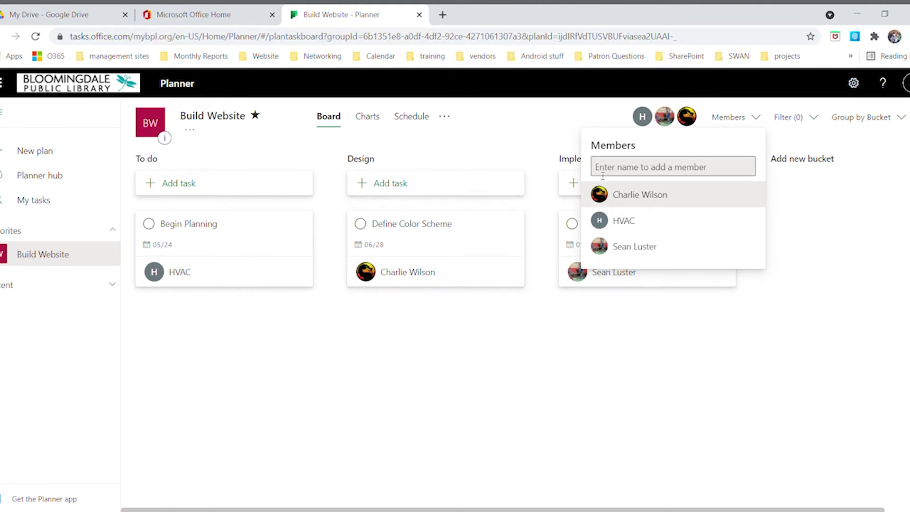
Group the board by due date, then regroup it by bucket (To do, Design, Implementation)
click(756, 118)
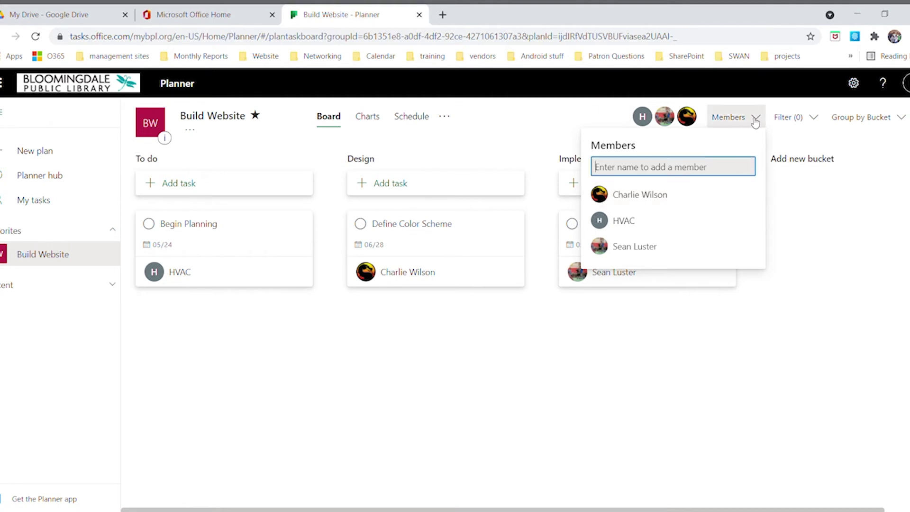
click(900, 120)
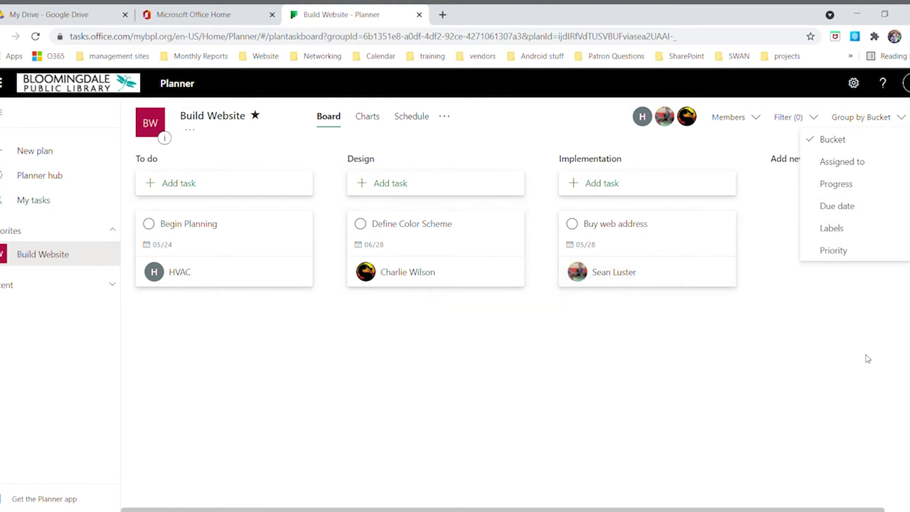
click(892, 358)
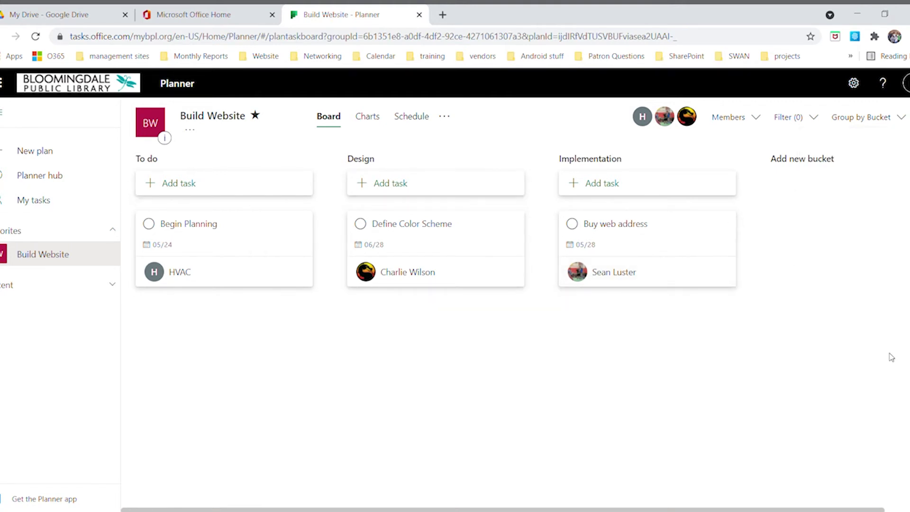
click(882, 127)
click(862, 207)
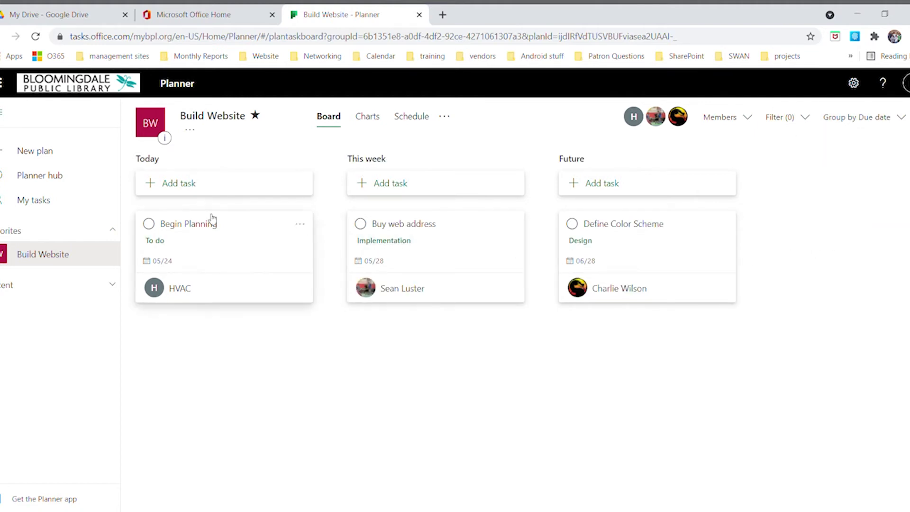
click(900, 119)
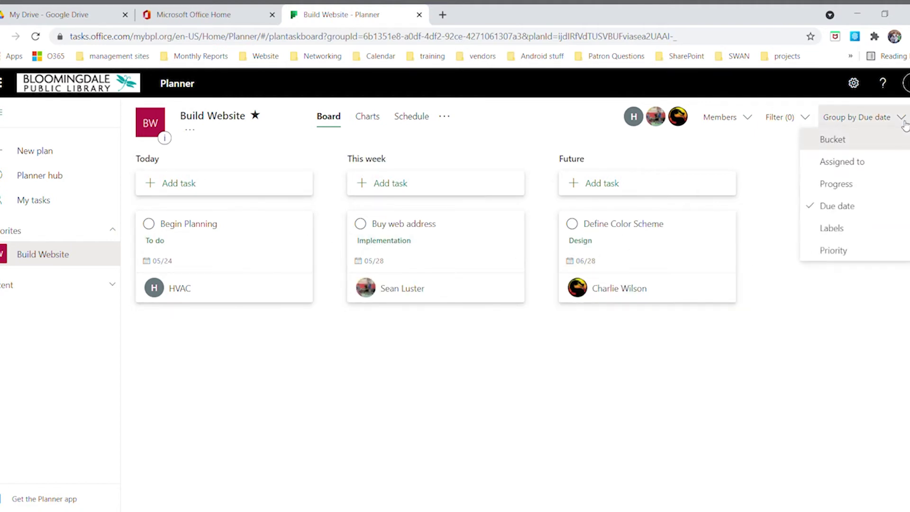
click(883, 145)
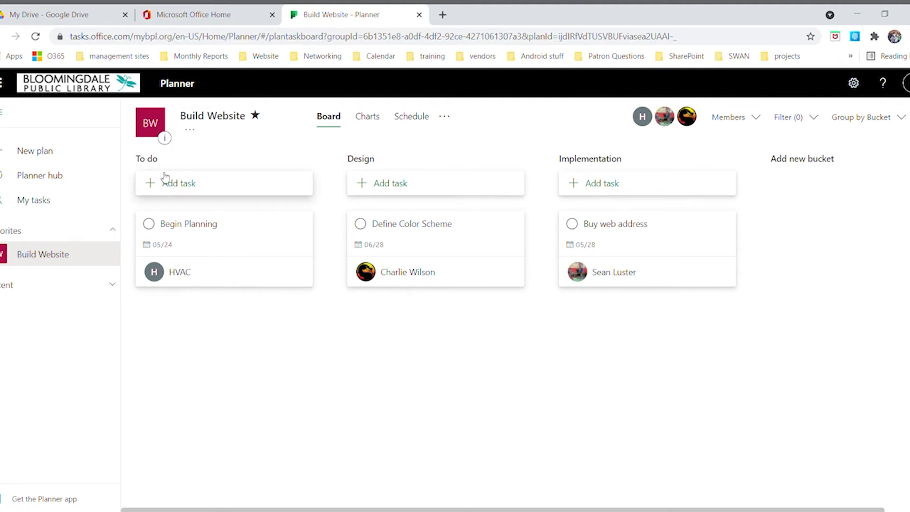
Add a To do task 'call first meeting' due June 2, assigned to a team member
click(169, 191)
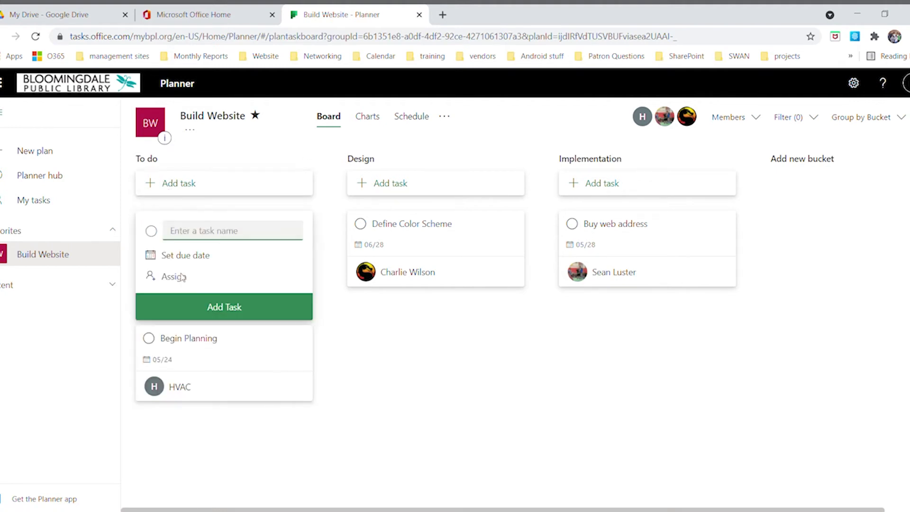
text(ca)
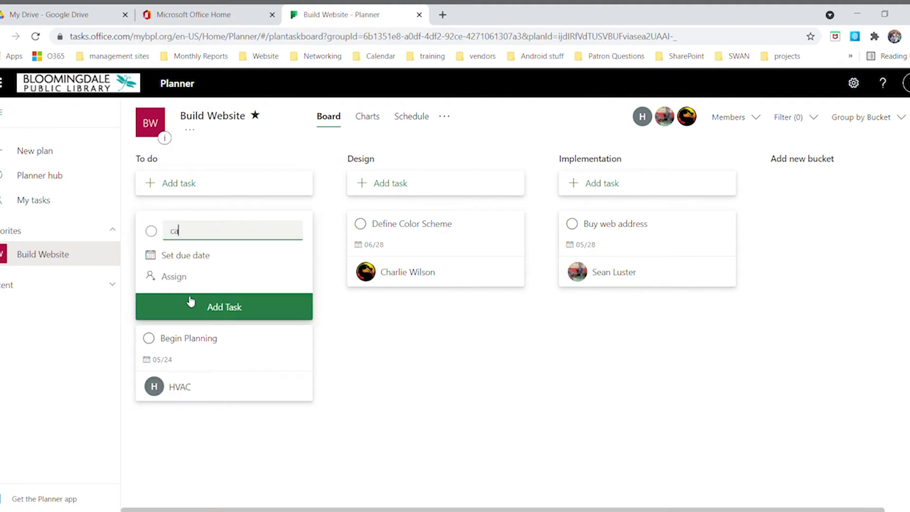
text(ll first meeting)
click(190, 258)
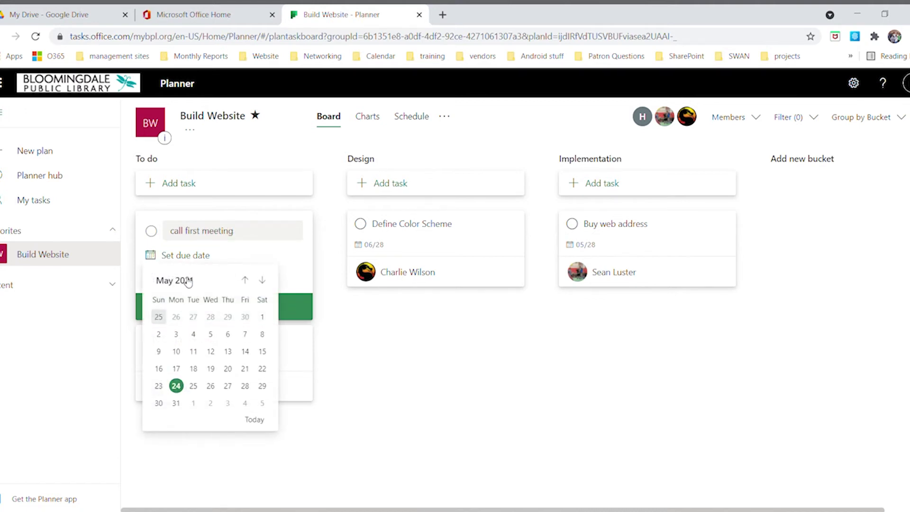
click(212, 407)
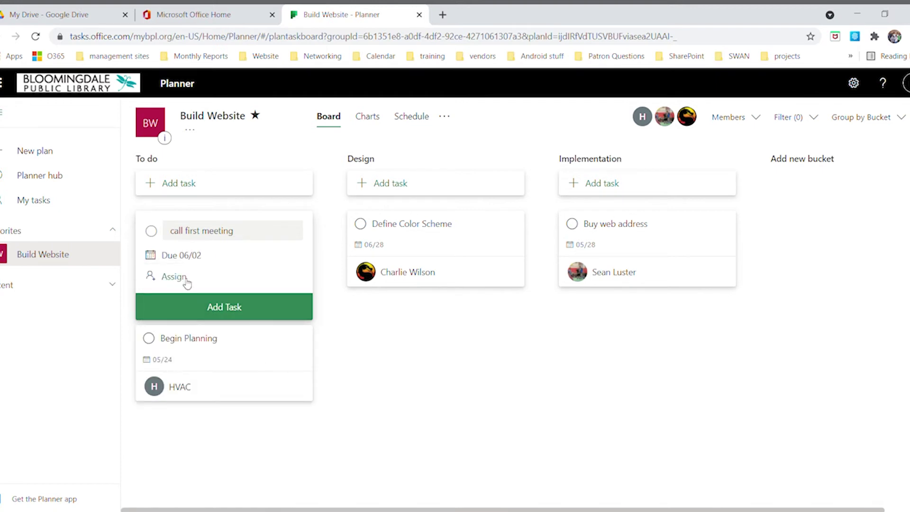
click(187, 280)
click(189, 405)
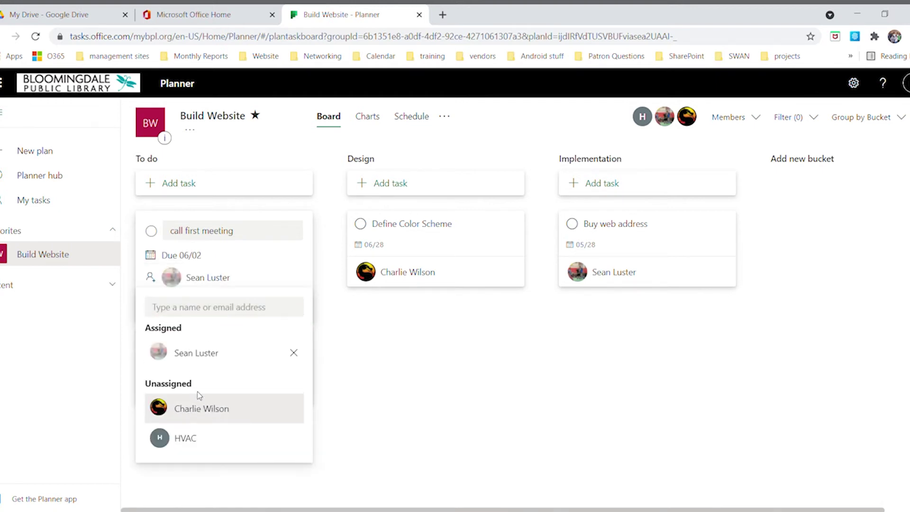
click(296, 274)
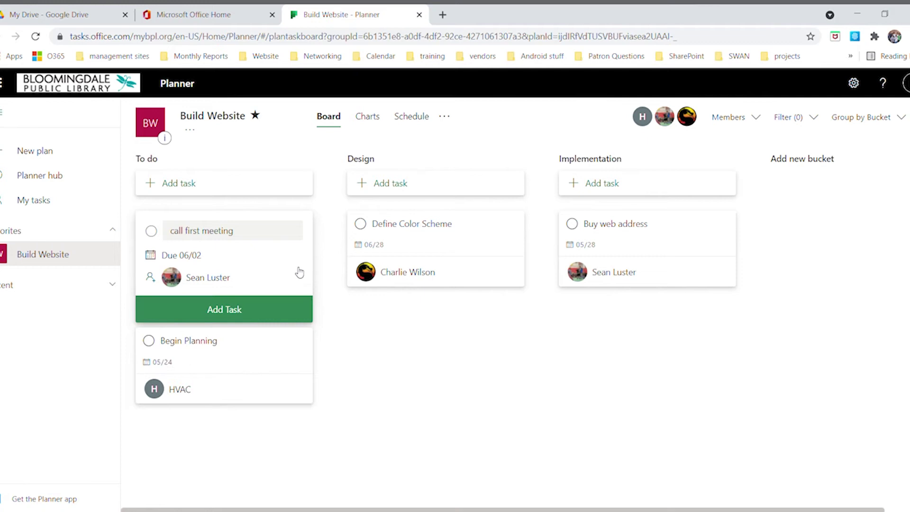
click(246, 318)
click(367, 424)
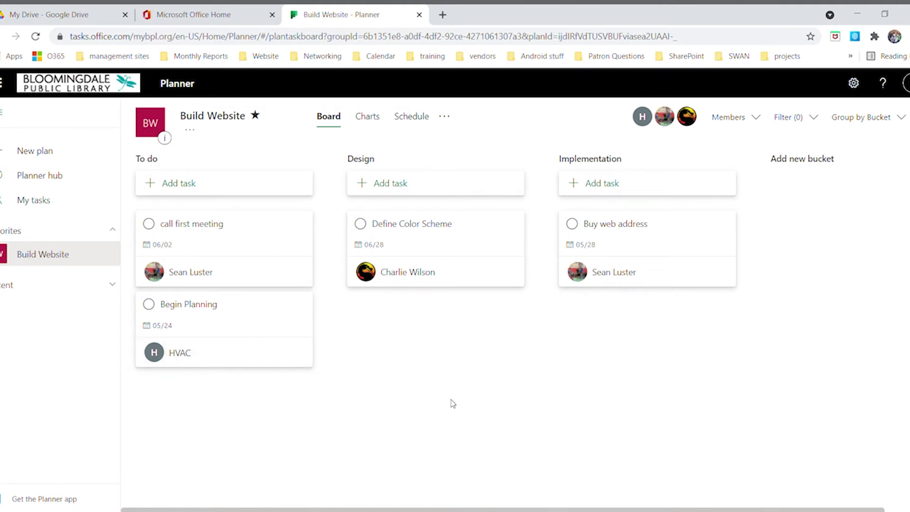
Complete Begin Planning and open the Define Color Scheme task details
click(150, 306)
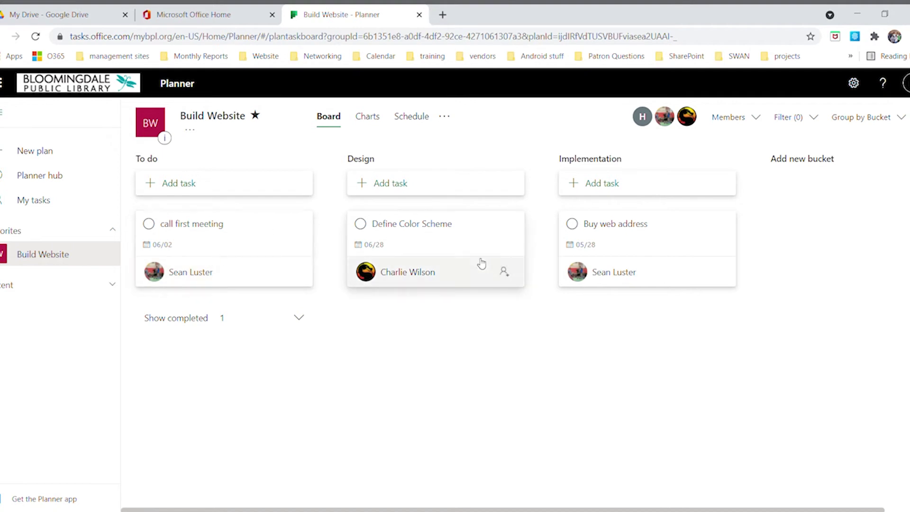
click(461, 236)
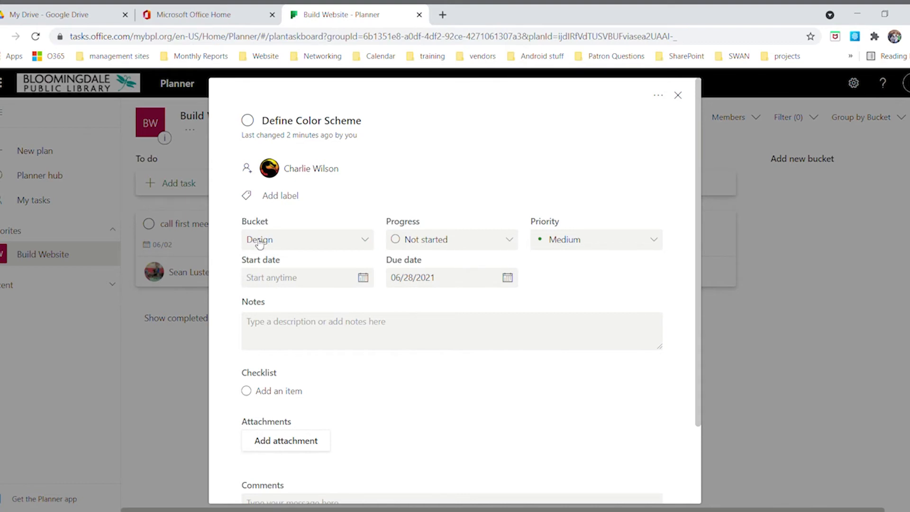
Set Define Color Scheme to In progress, Low priority, start 05/24/2021, note 'Just an example for class.'
click(511, 241)
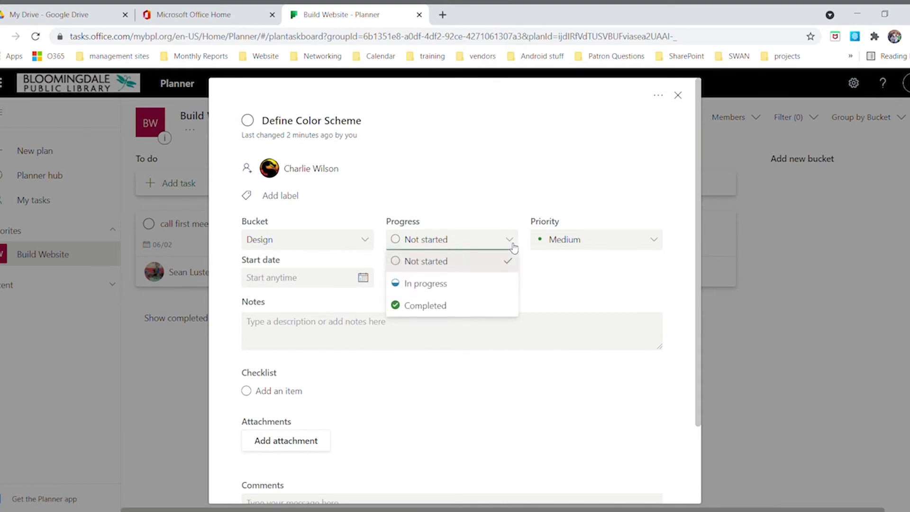
click(433, 290)
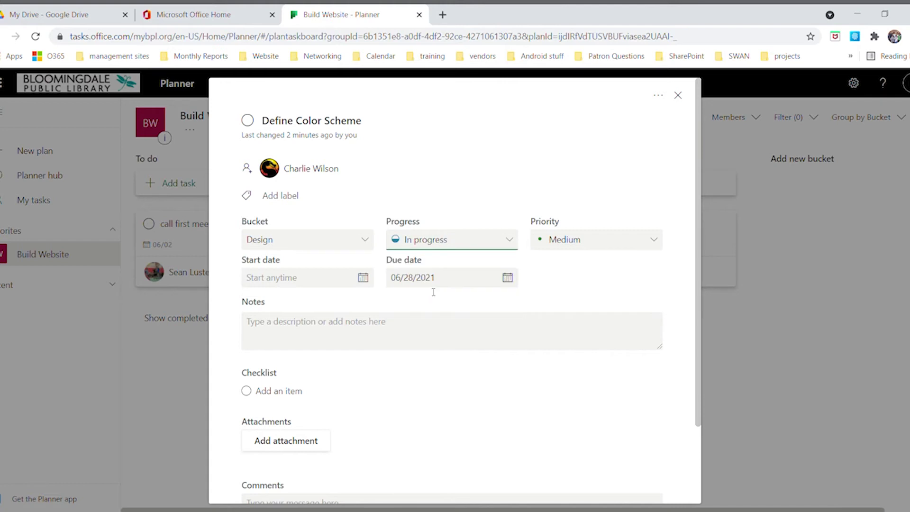
click(654, 243)
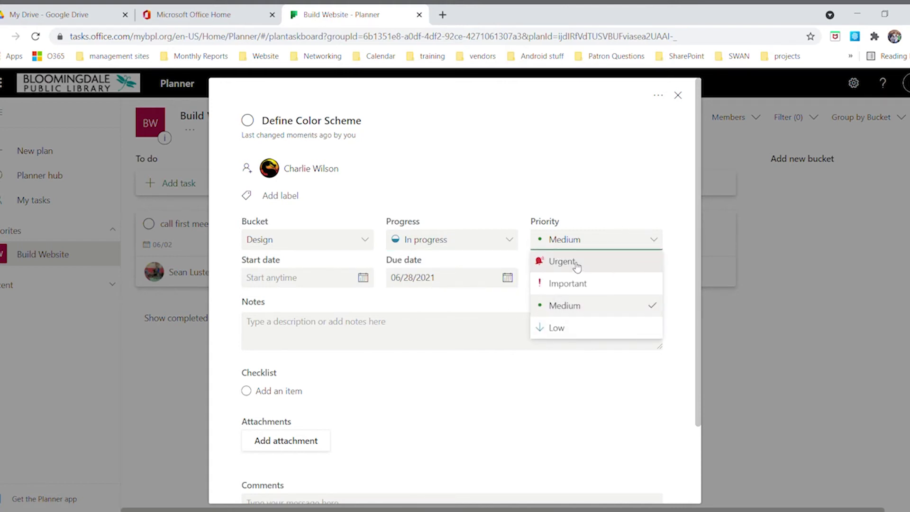
click(557, 328)
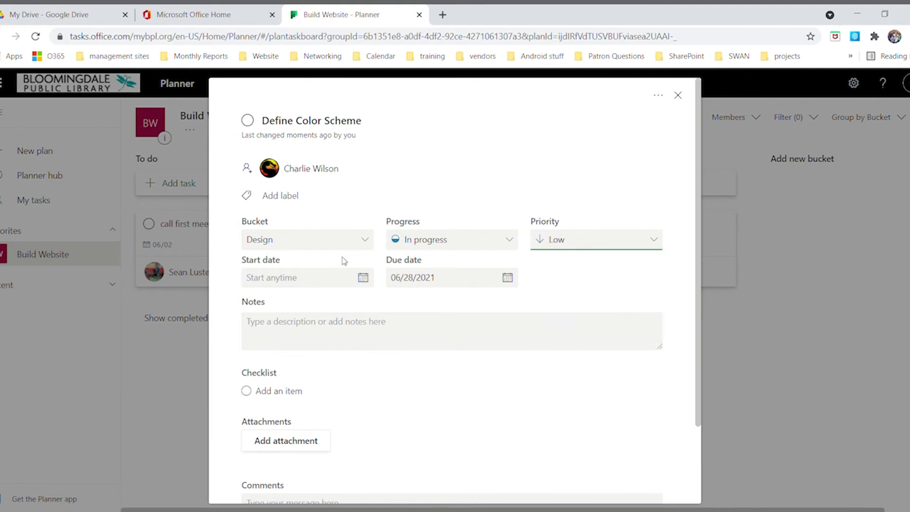
click(365, 281)
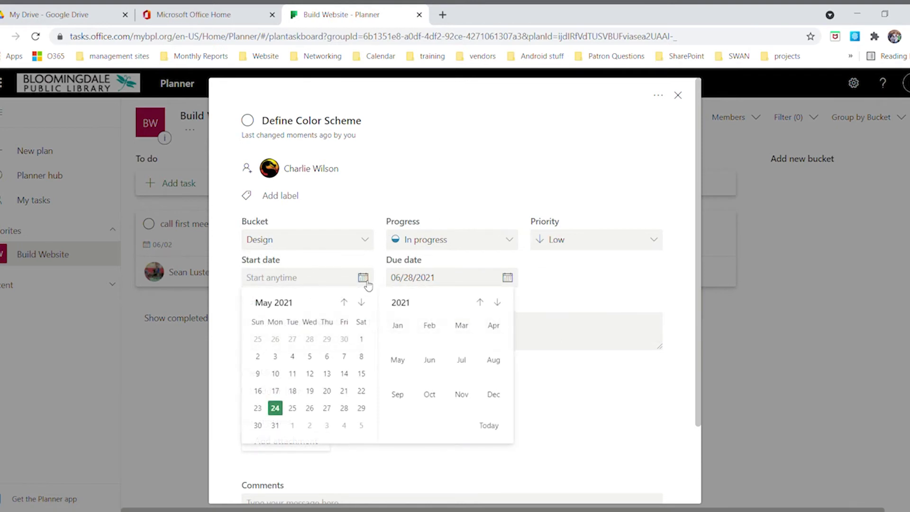
click(276, 410)
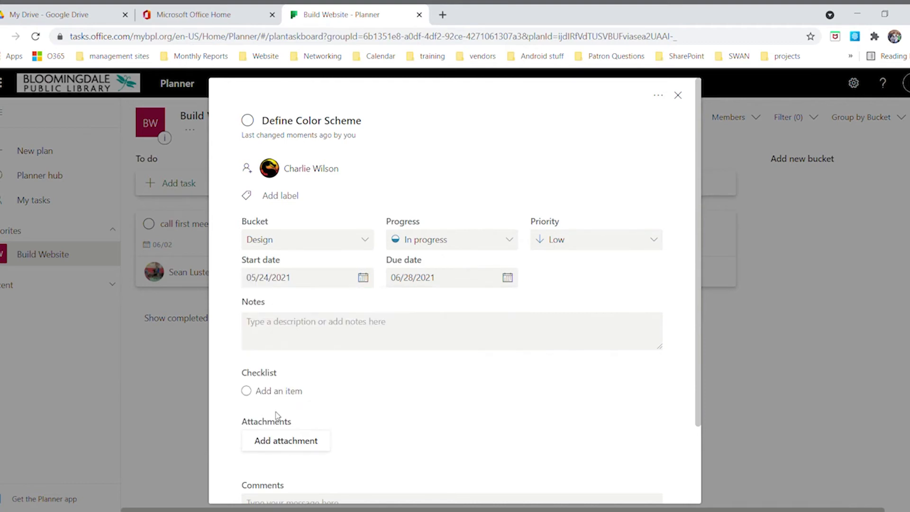
click(315, 327)
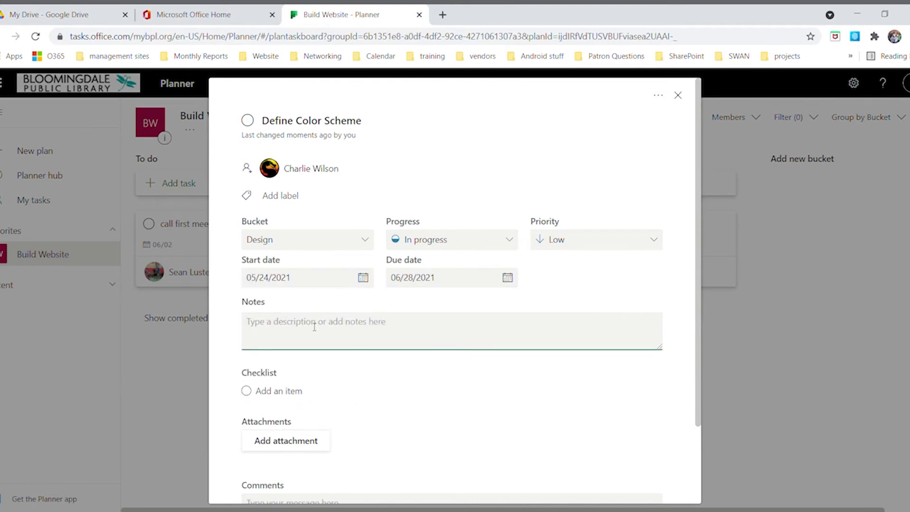
text(Just an e)
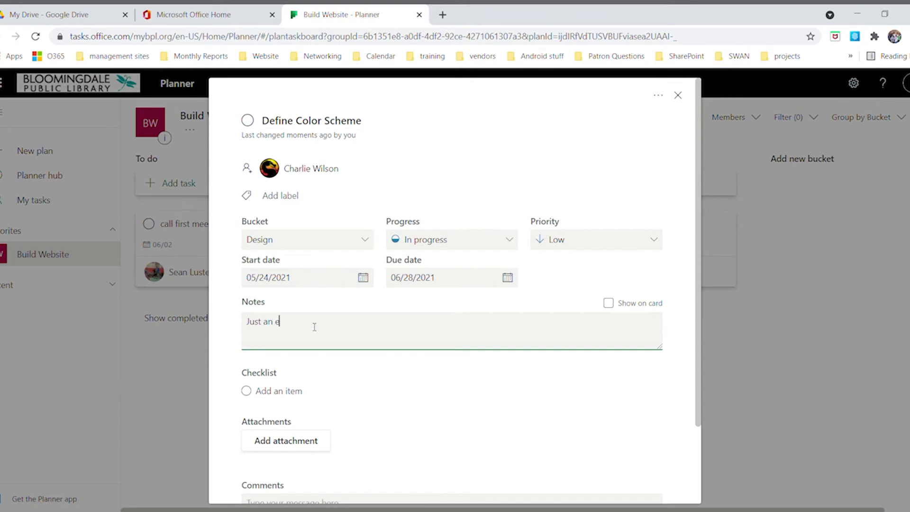
text(xample for class.)
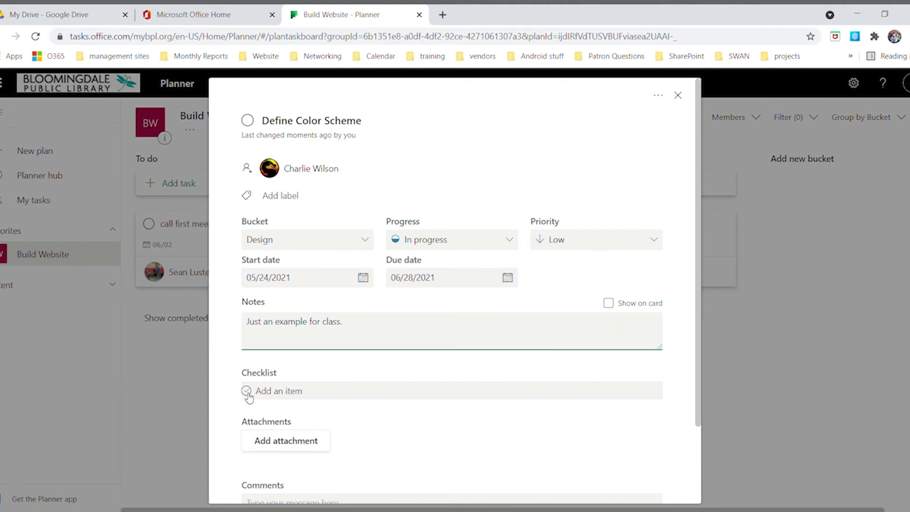
Add checklist items background color, links color, font color, blocks color and menus color
click(248, 398)
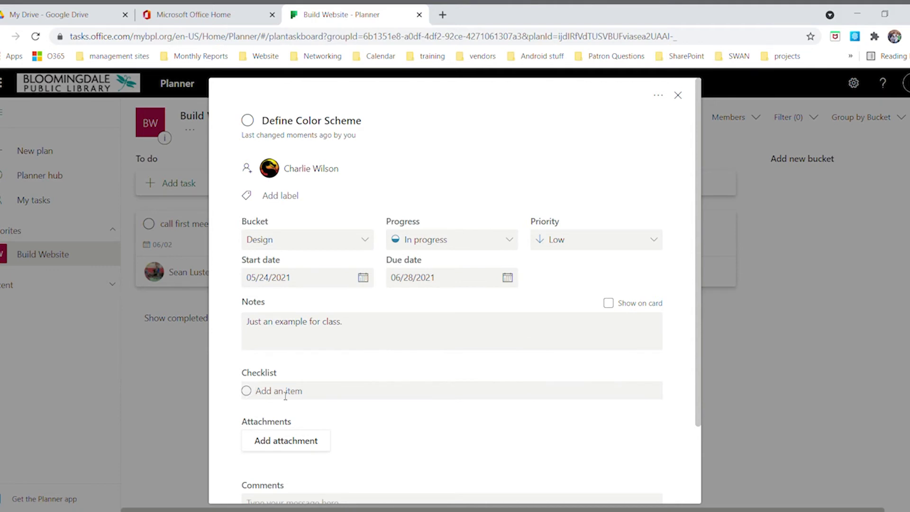
text(background color)
key(Return)
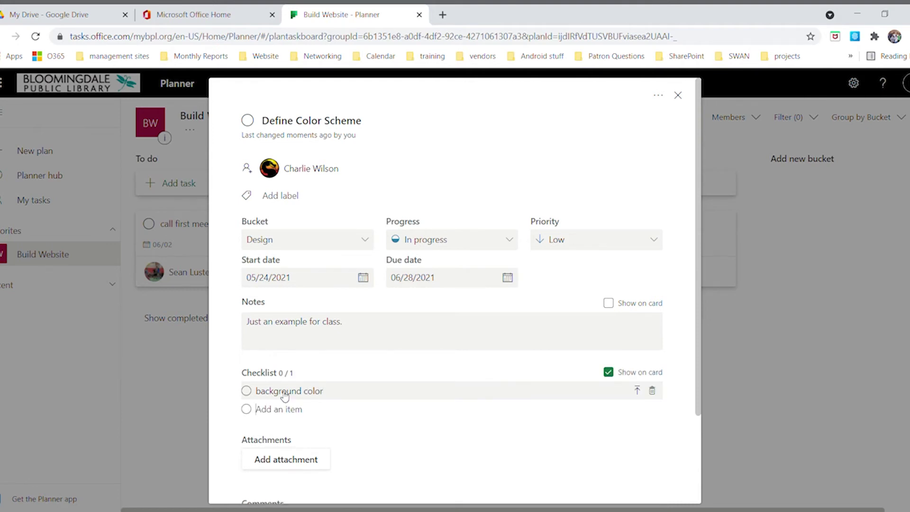
text(links color)
key(Return)
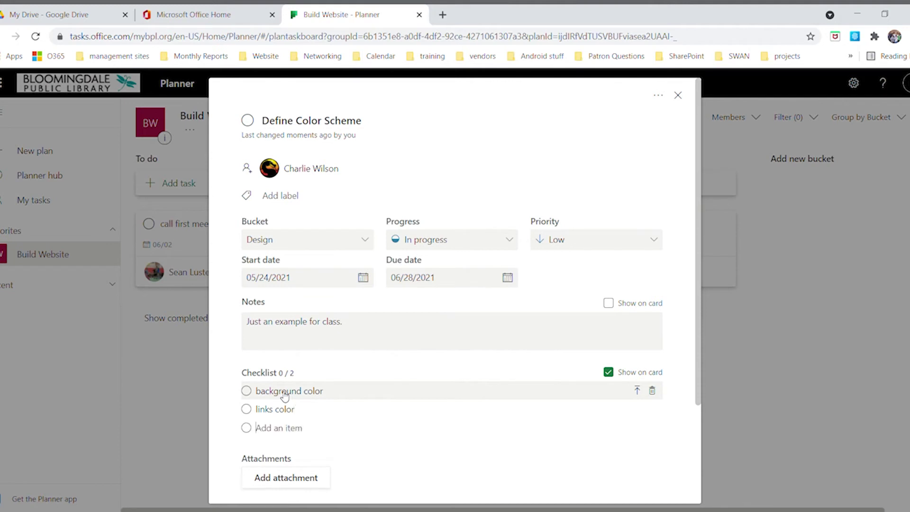
text(font color)
key(Return)
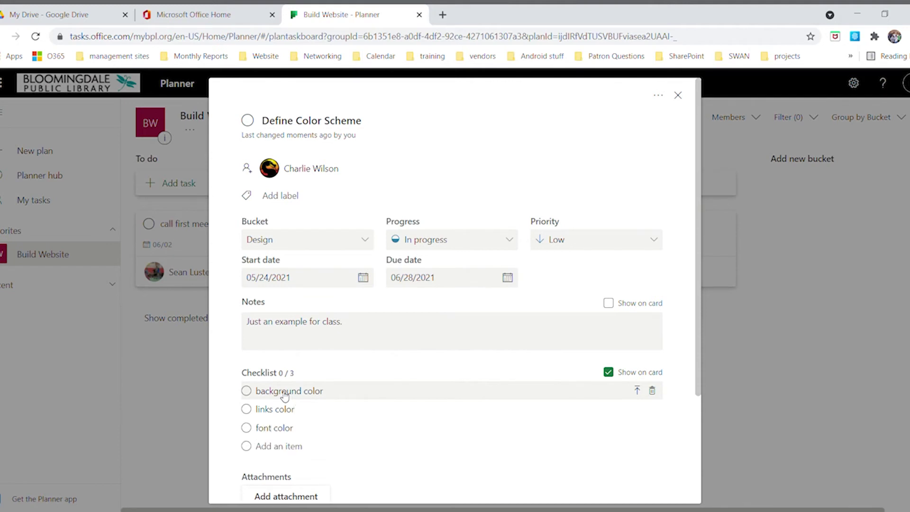
text(blocks color)
key(Return)
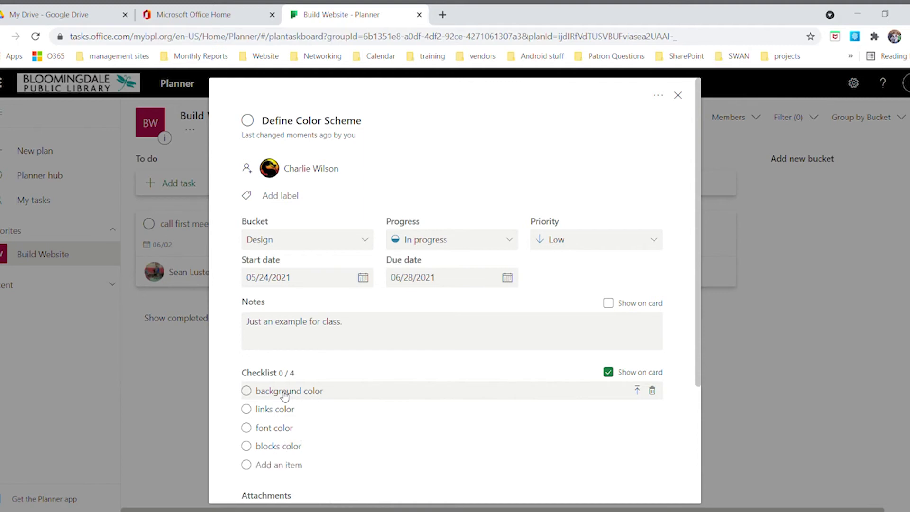
text(menus color)
key(Return)
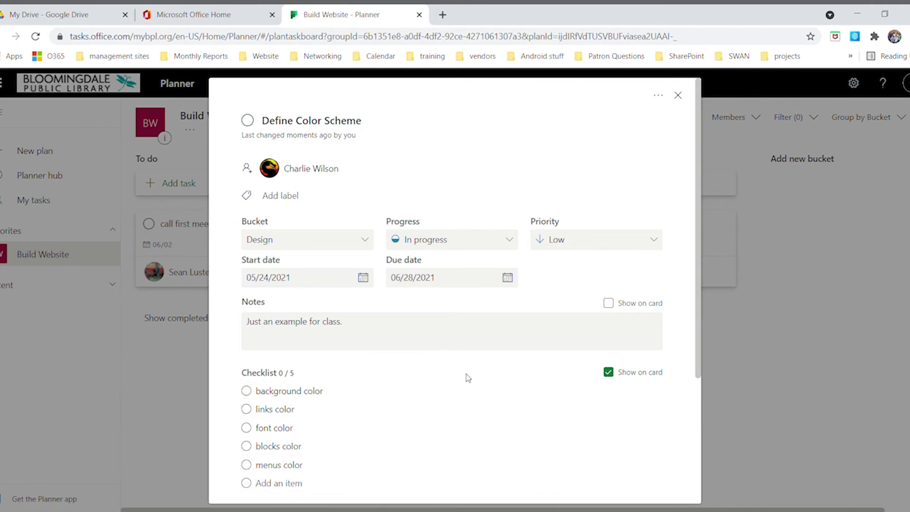
Tick off the background, font and links color items, then close the task details
click(247, 390)
click(246, 427)
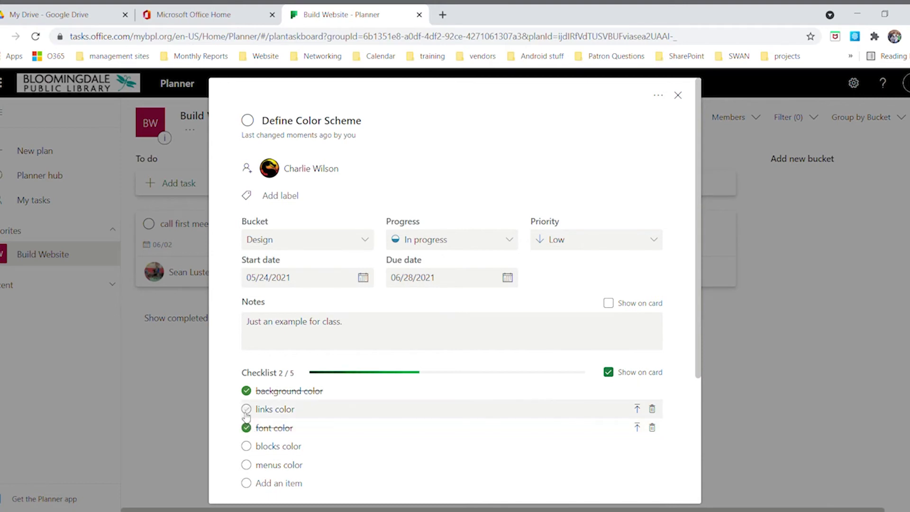
click(246, 410)
scroll(576, 355, down, 4)
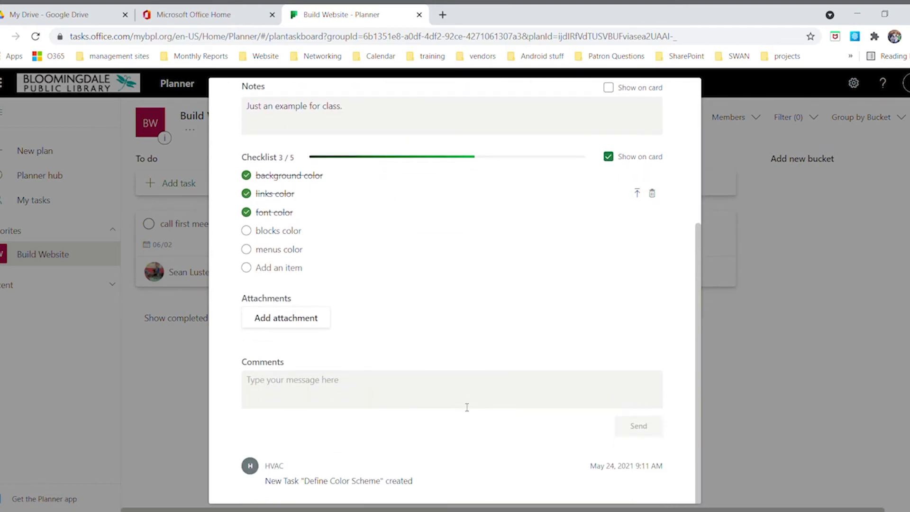
scroll(567, 376, up, 5)
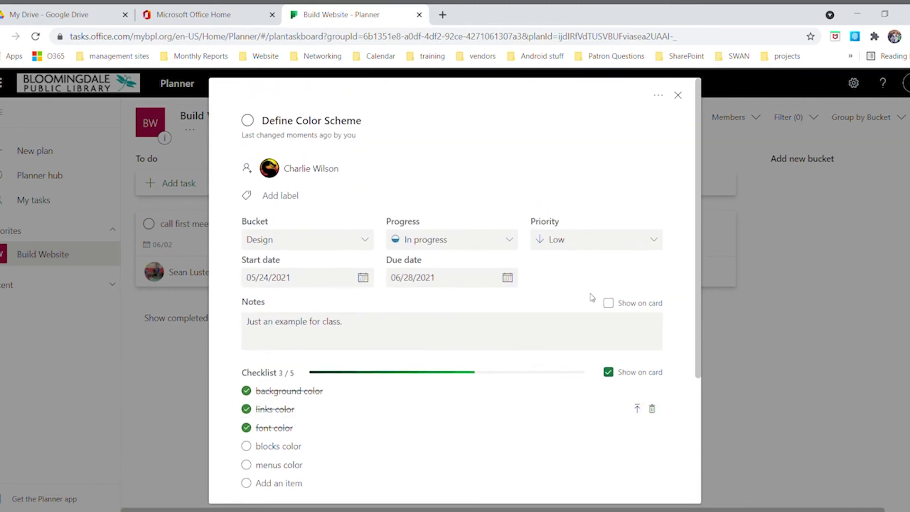
scroll(569, 322, down, 5)
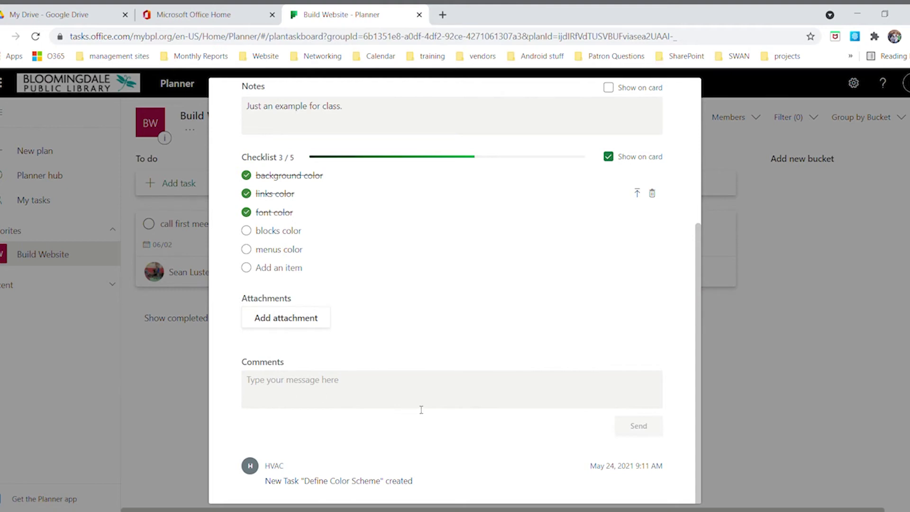
scroll(595, 343, up, 5)
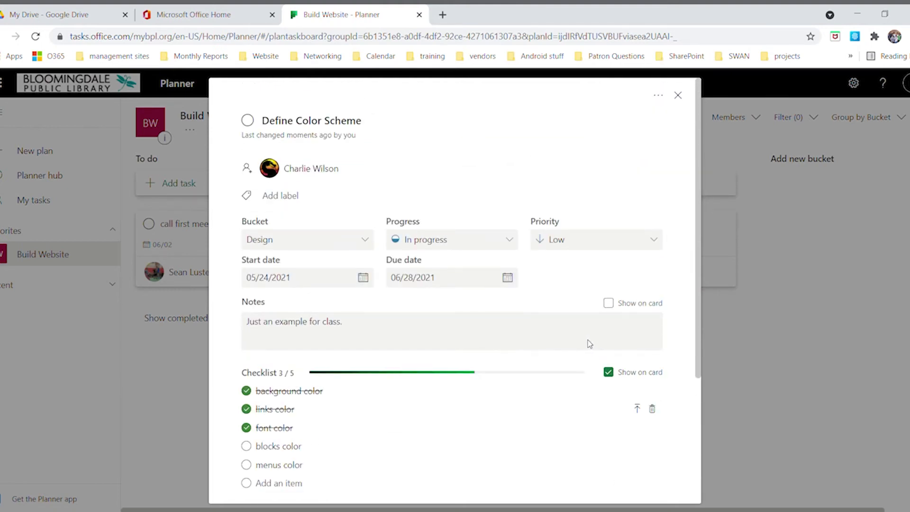
click(678, 95)
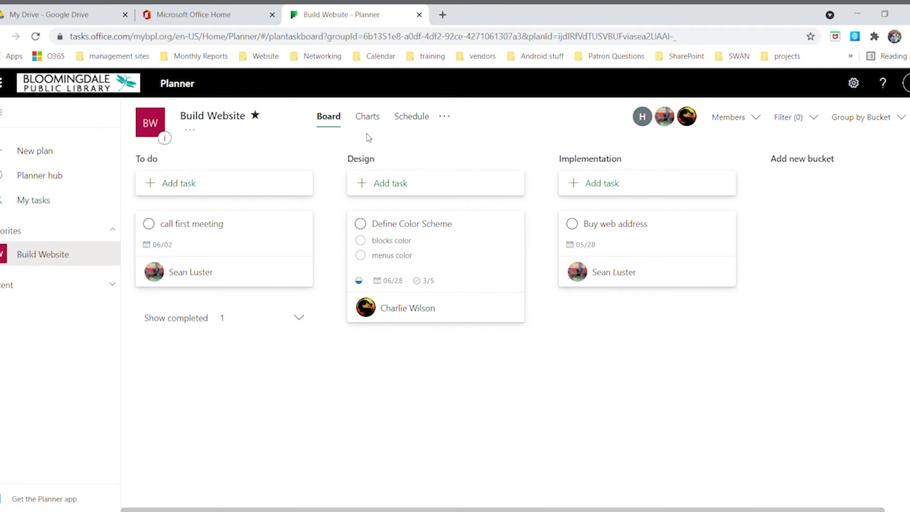
View the plan's charts: 2 not started, 1 in progress, 1 completed, plus the member chart
click(370, 118)
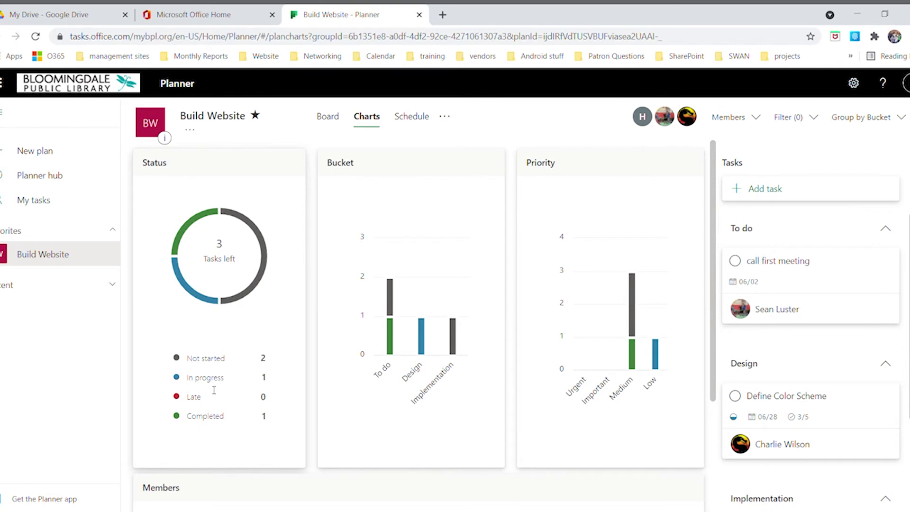
mouse_move(189, 291)
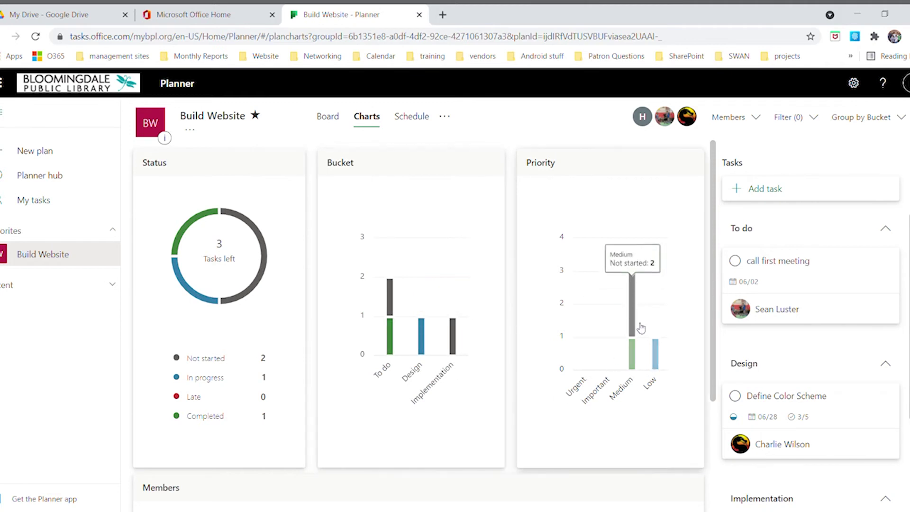
scroll(603, 345, down, 3)
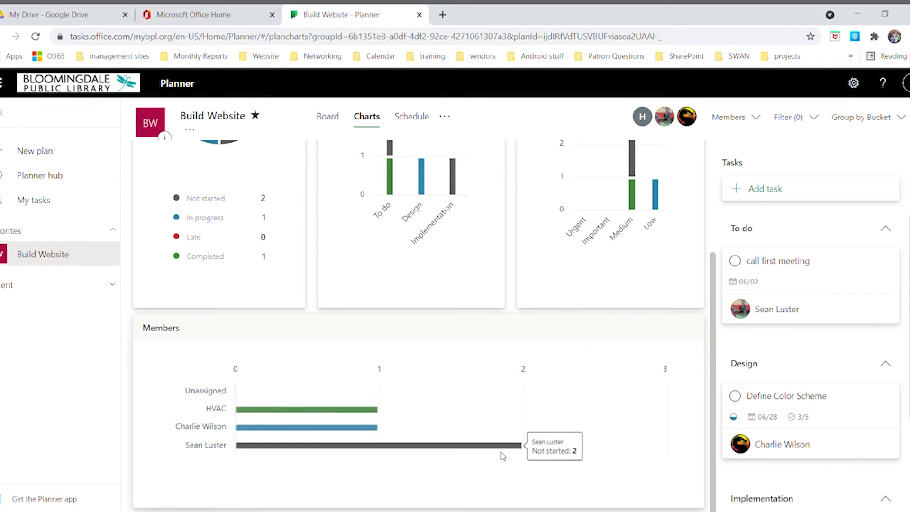
mouse_move(365, 408)
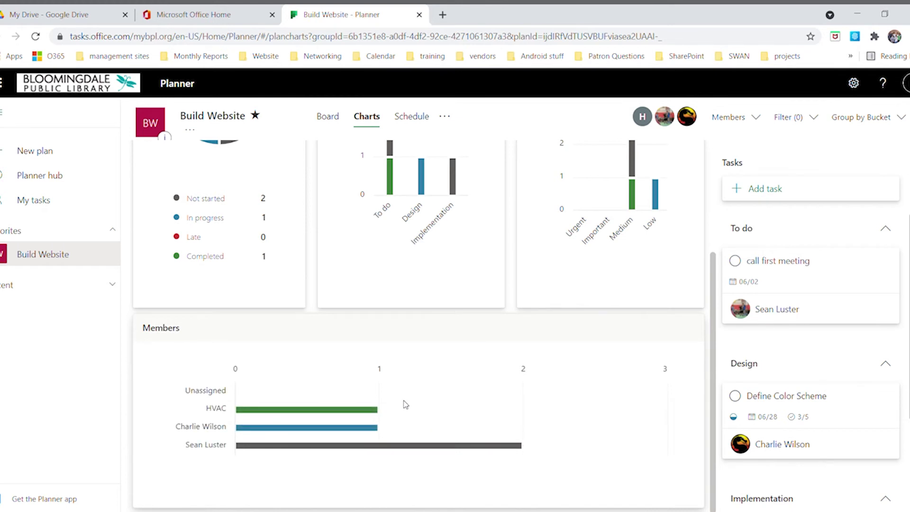
scroll(370, 384, up, 3)
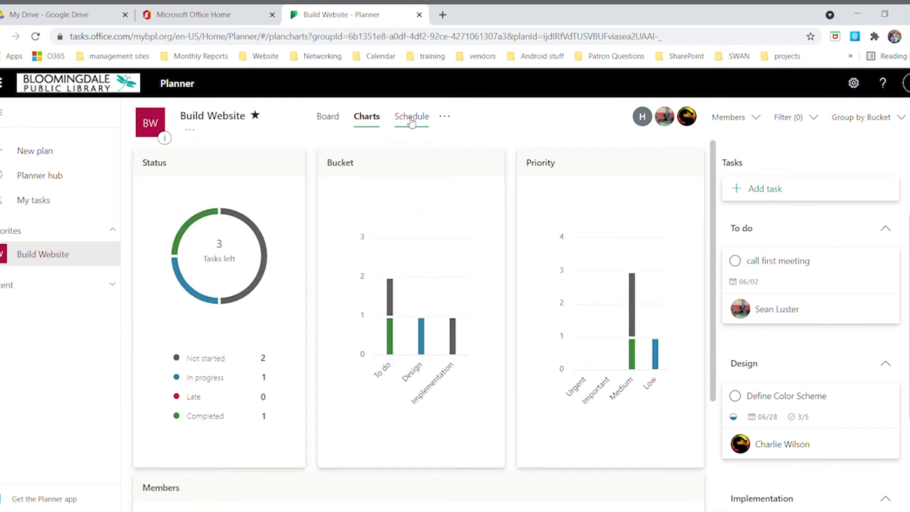
Show the plan's extra options, including Export plan to Excel and Plan settings
click(446, 118)
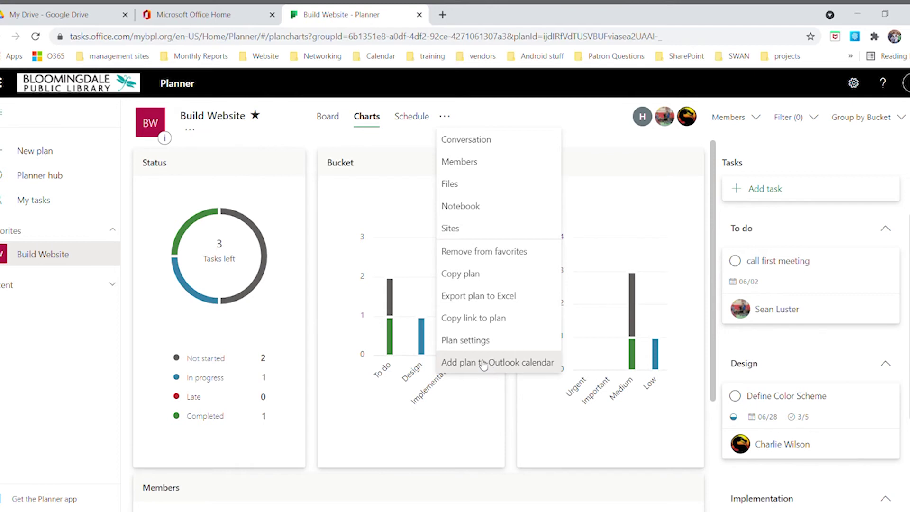
Close the plan options and switch from Planner to Microsoft To Do via the app launcher
click(495, 116)
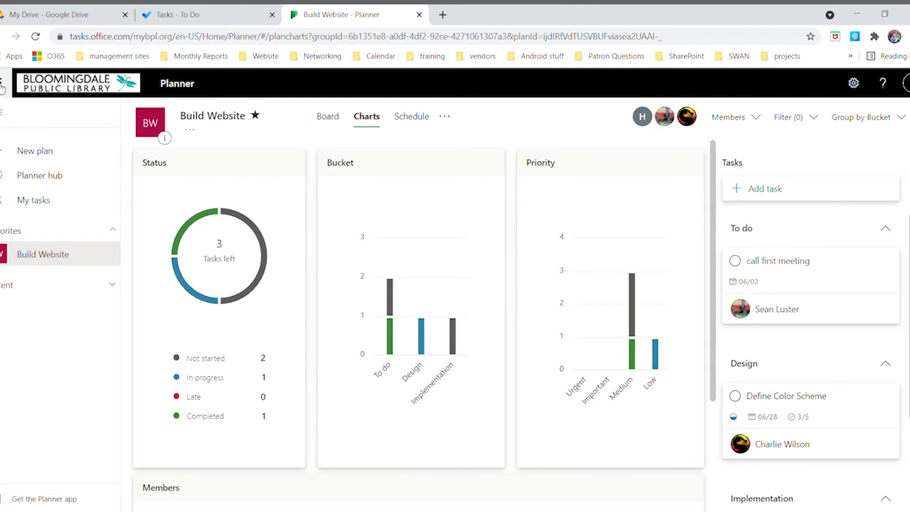
click(2, 87)
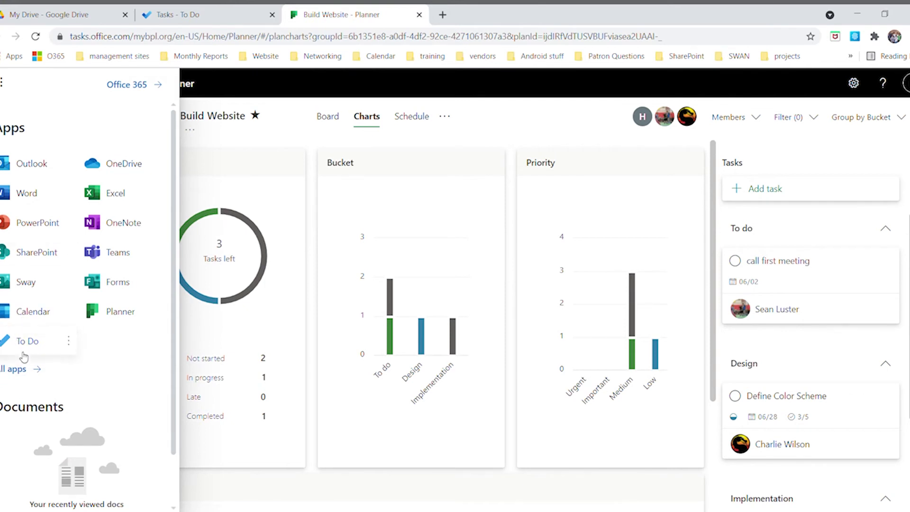
click(20, 350)
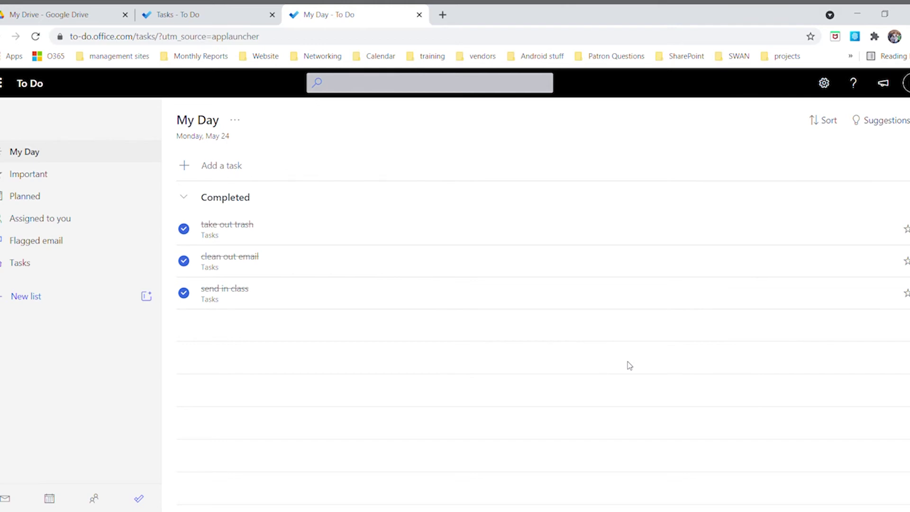
Add 'walk the dog', 'go to work' and 'exercise' to My Day, then complete 'walk the dog'
click(222, 169)
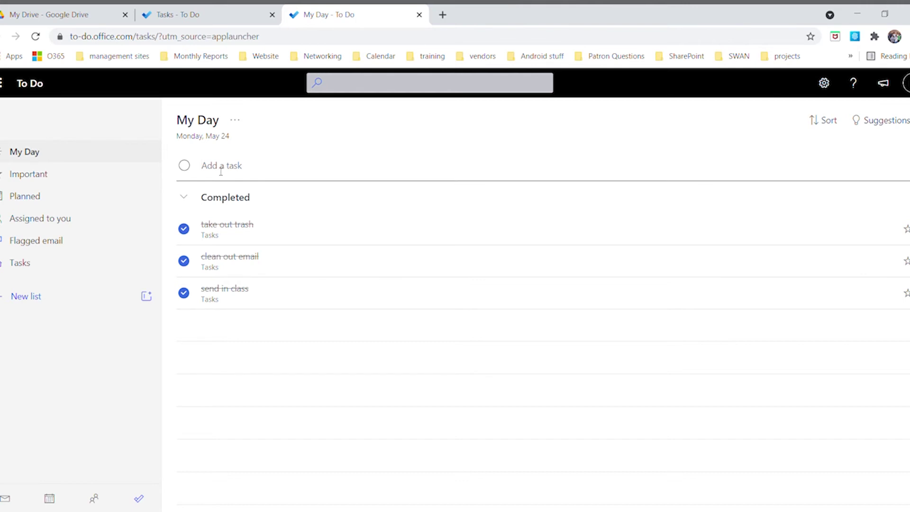
text(walk the dog)
key(Return)
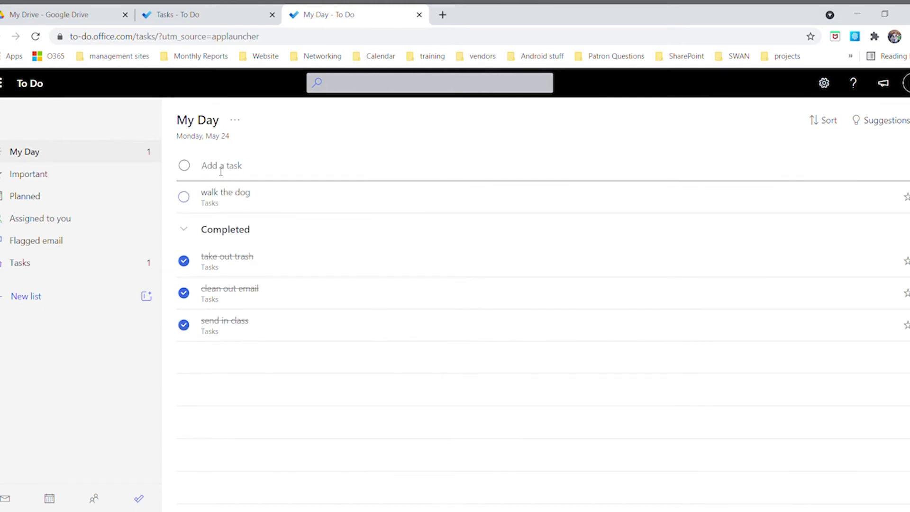
text(go to work)
key(Return)
text(ex)
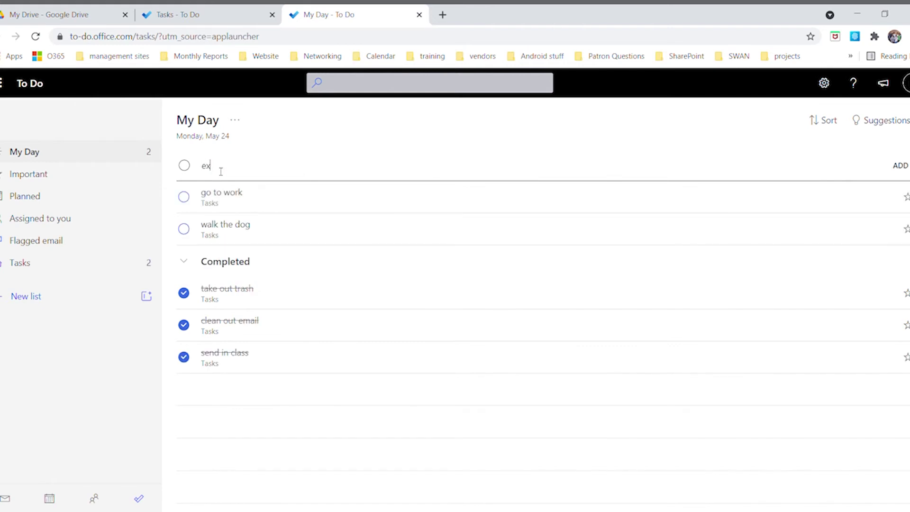
text(ercise)
key(Return)
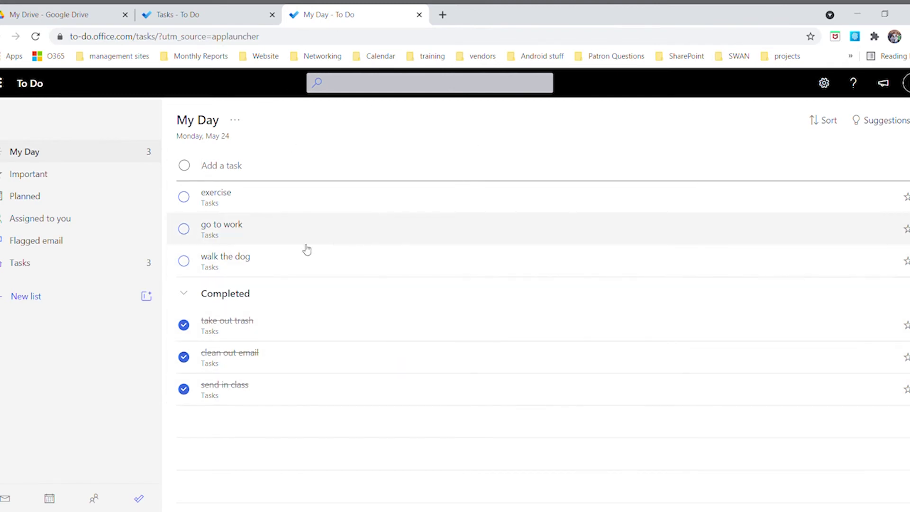
click(184, 261)
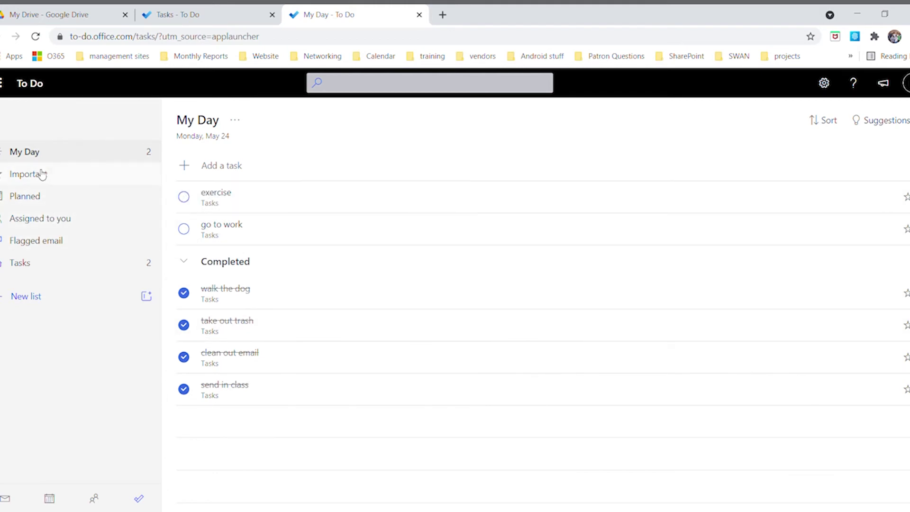
Show To Do's Planned list, where the Build Website task 'Begin Planning' appears completed and due today
click(25, 200)
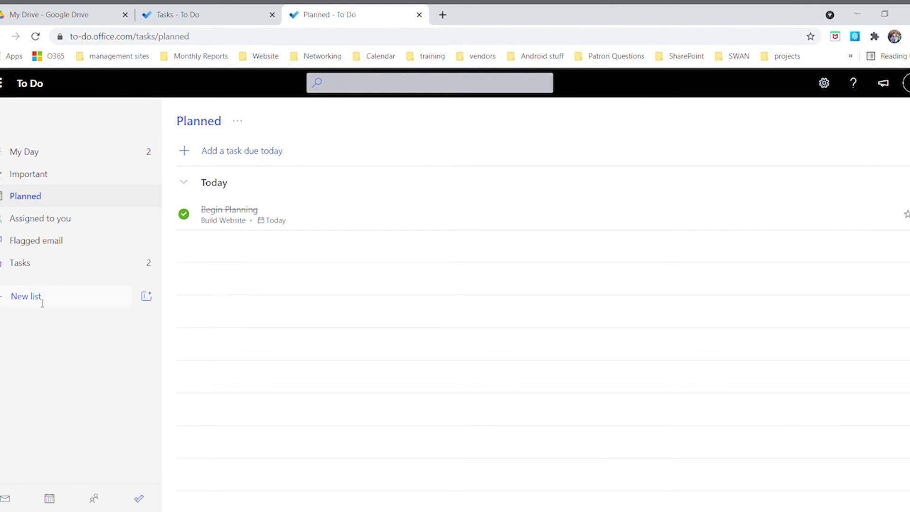
Create a new To Do list named 'Recurring tasks' and view it
click(2, 303)
text(Recurring tasks)
key(Return)
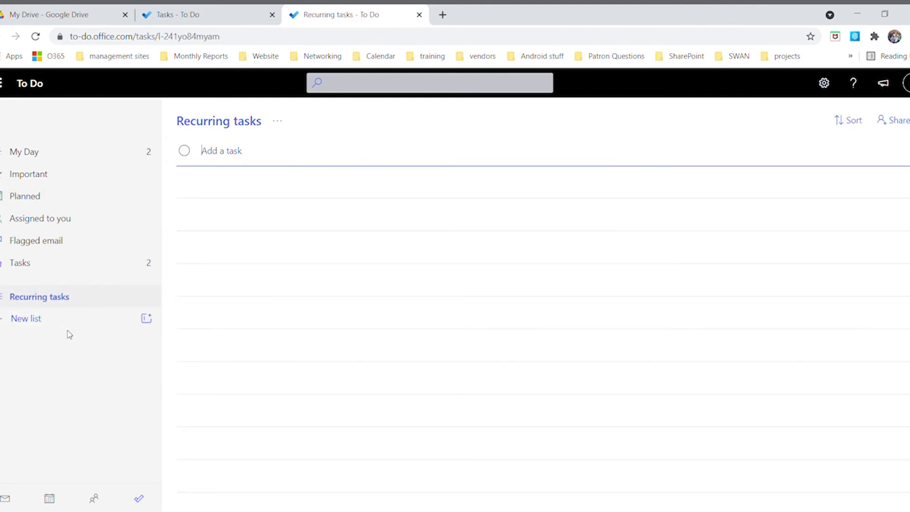
click(57, 304)
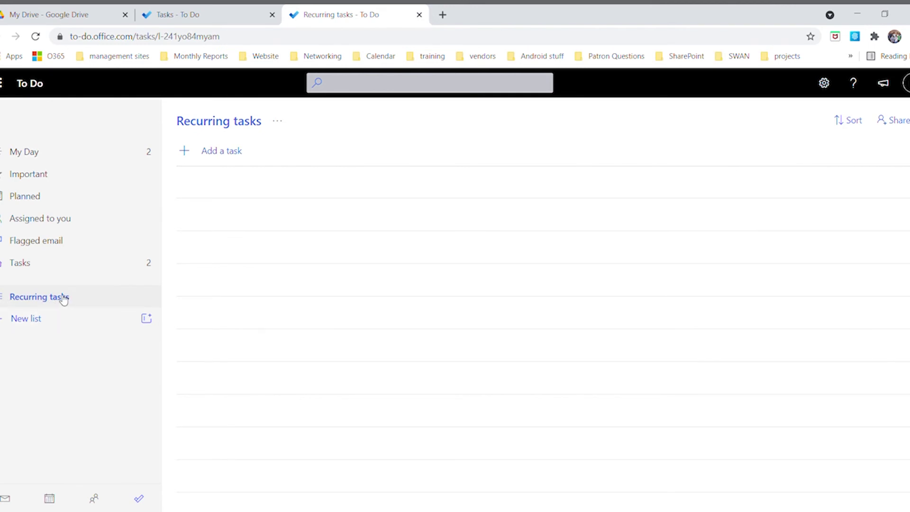
Add the task 'groceries on Sundays' to Recurring tasks, then view the empty Assigned to you list
click(189, 157)
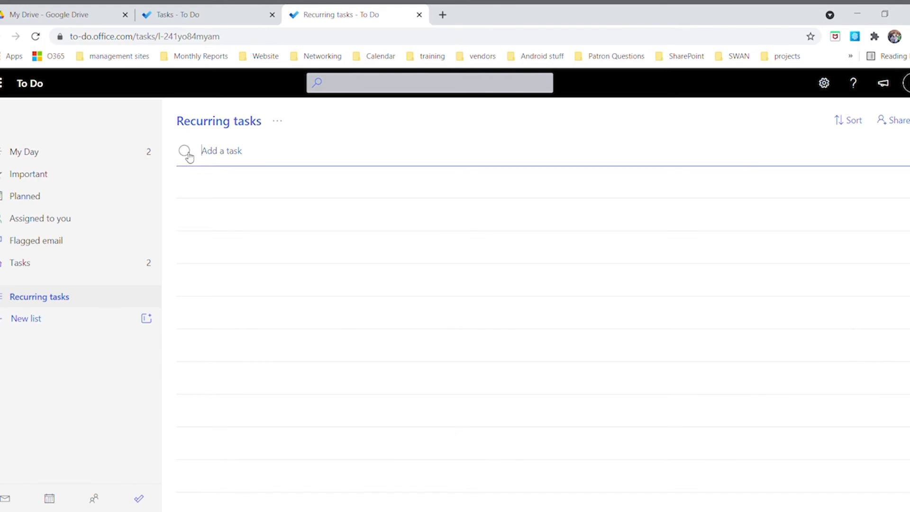
text(groceries on Sundays)
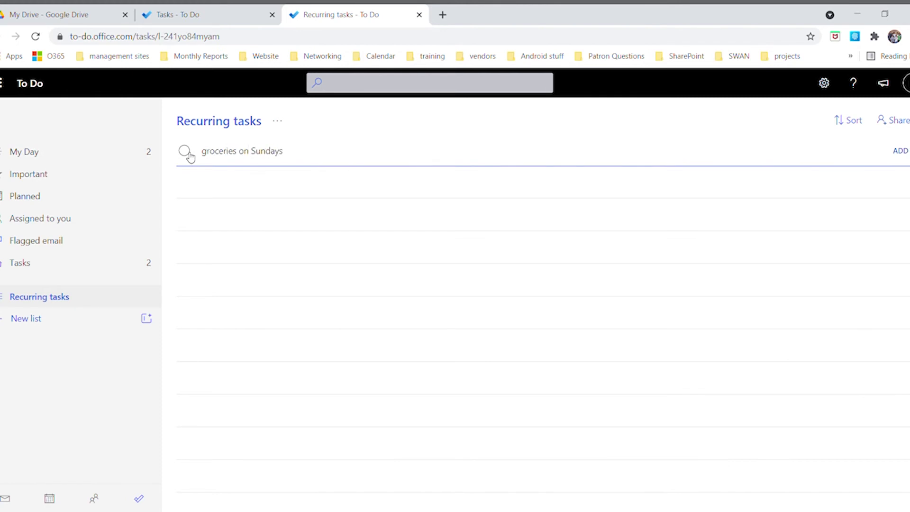
key(Return)
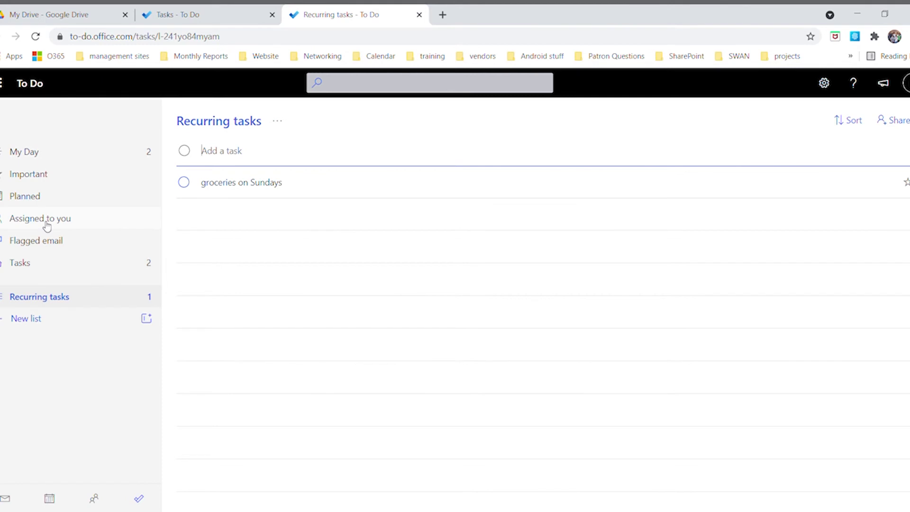
click(28, 223)
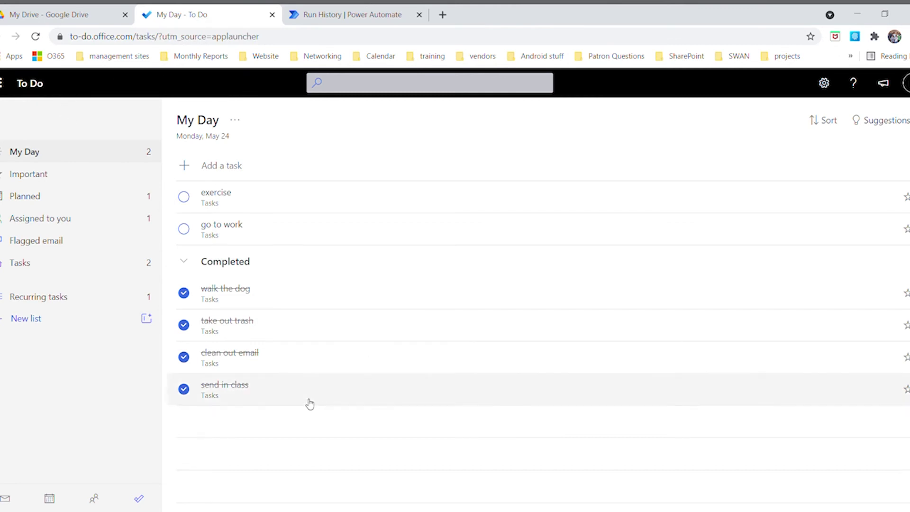
Switch to Power Automate from the app launcher and scroll through its home page's template suggestions
click(3, 83)
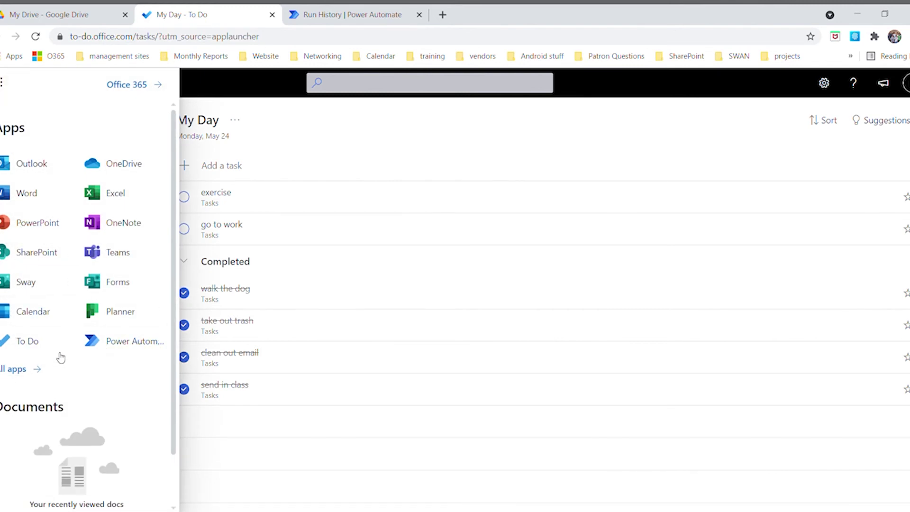
click(125, 349)
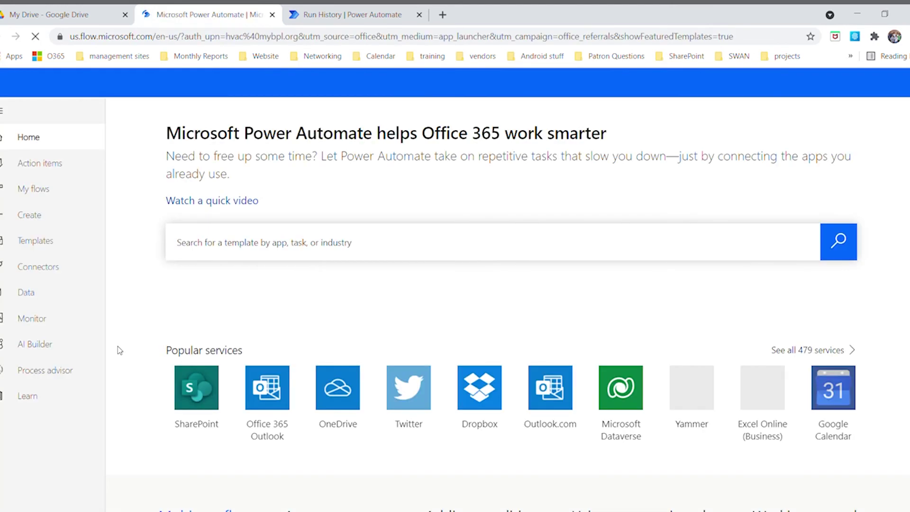
scroll(117, 350, down, 4)
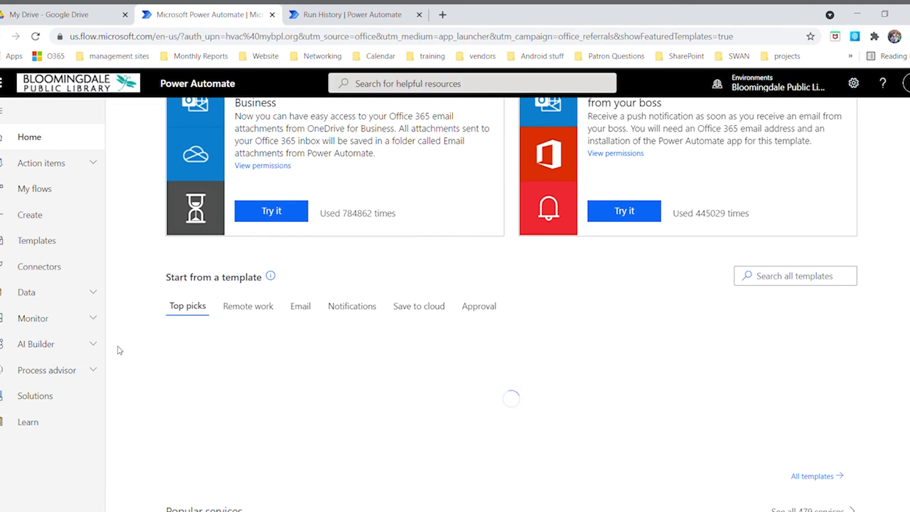
scroll(163, 308, up, 4)
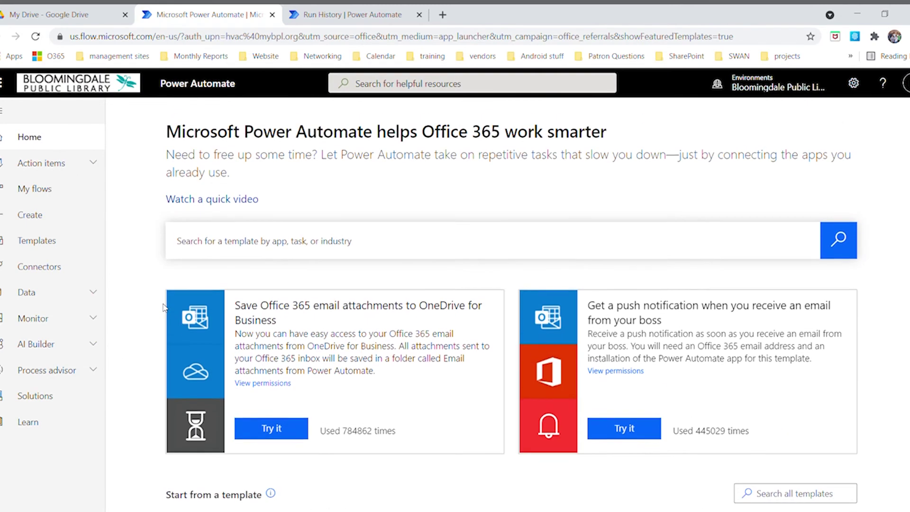
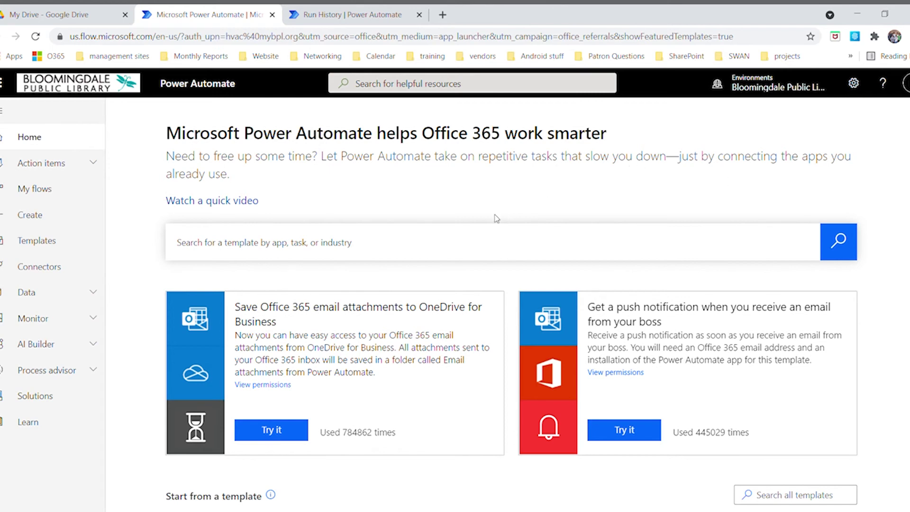
Finish scrolling the home page and glance at the My flows list of cloud flows
scroll(385, 286, down, 2)
scroll(385, 286, down, 1)
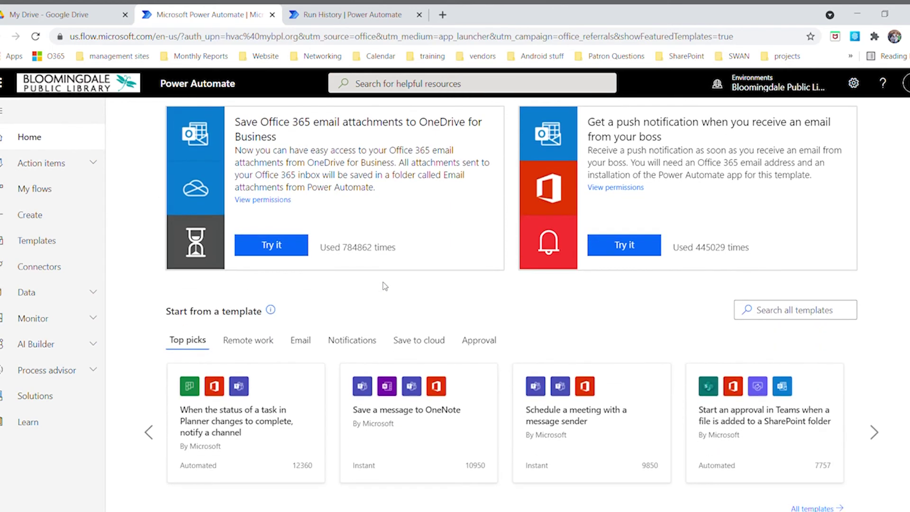
scroll(382, 289, down, 2)
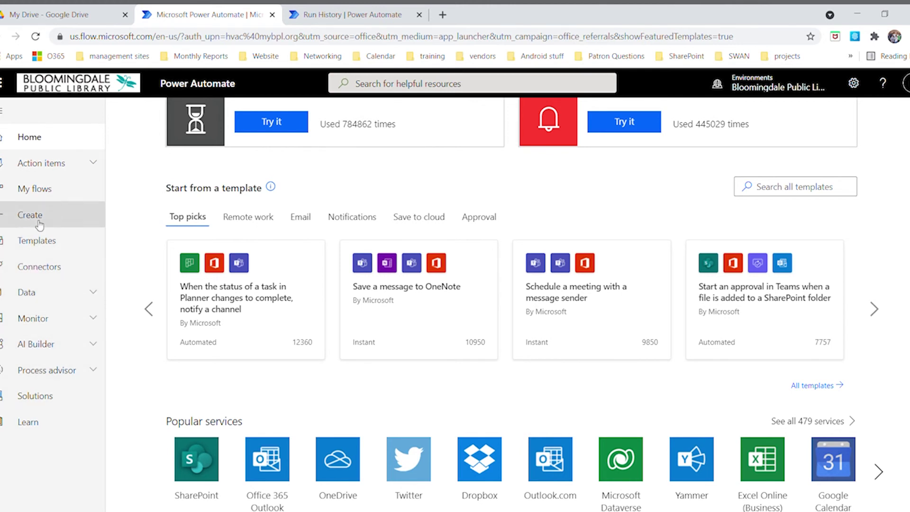
click(37, 190)
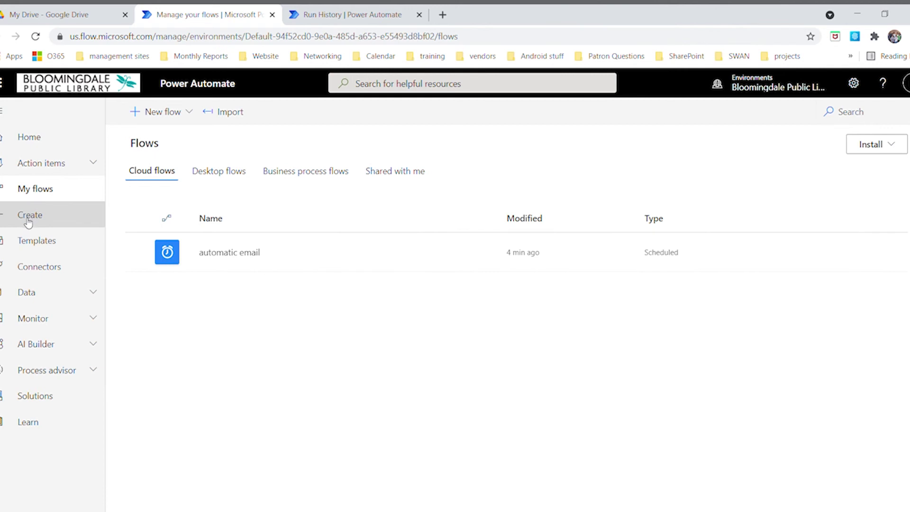
Browse the Templates gallery's All flows cards, sorted by popularity
click(33, 247)
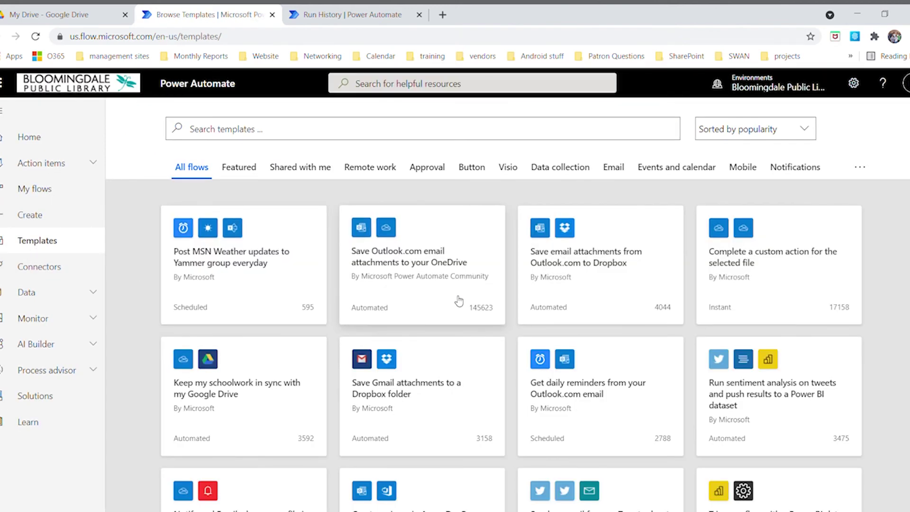
scroll(474, 303, down, 3)
scroll(471, 311, down, 2)
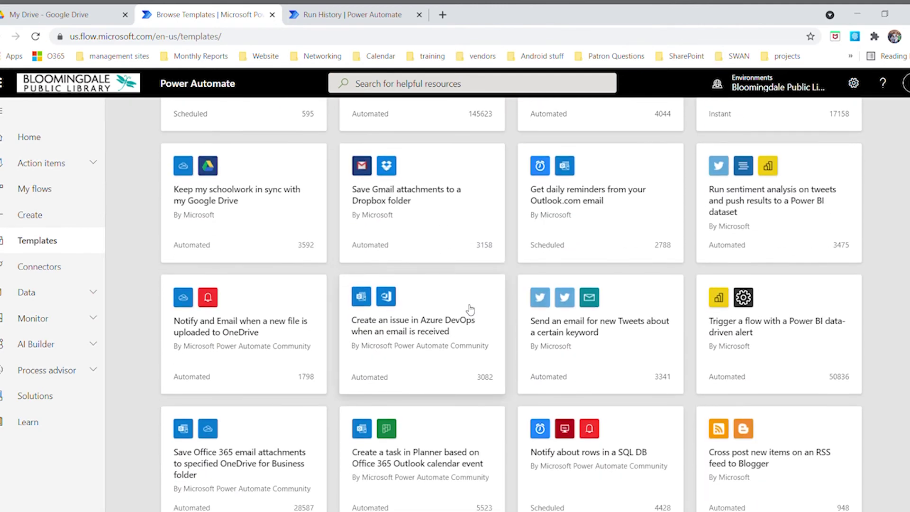
scroll(468, 308, down, 4)
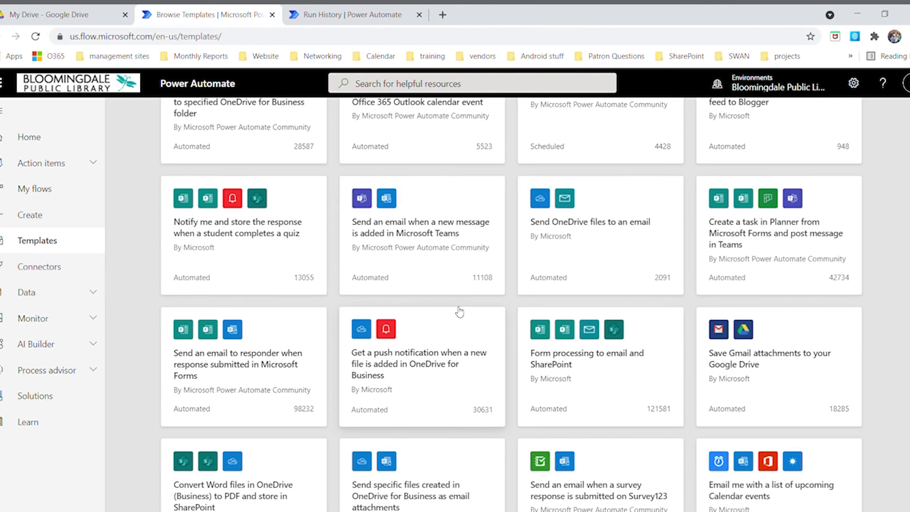
scroll(457, 312, down, 3)
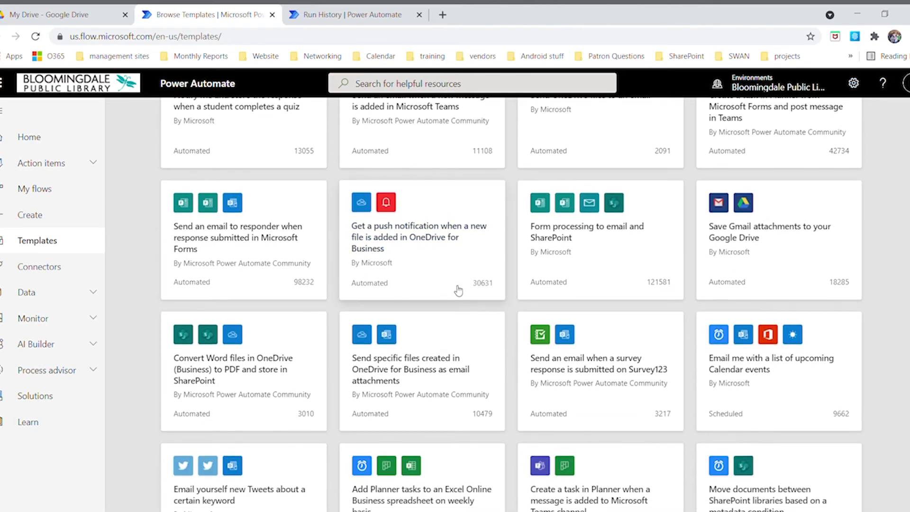
scroll(458, 288, down, 3)
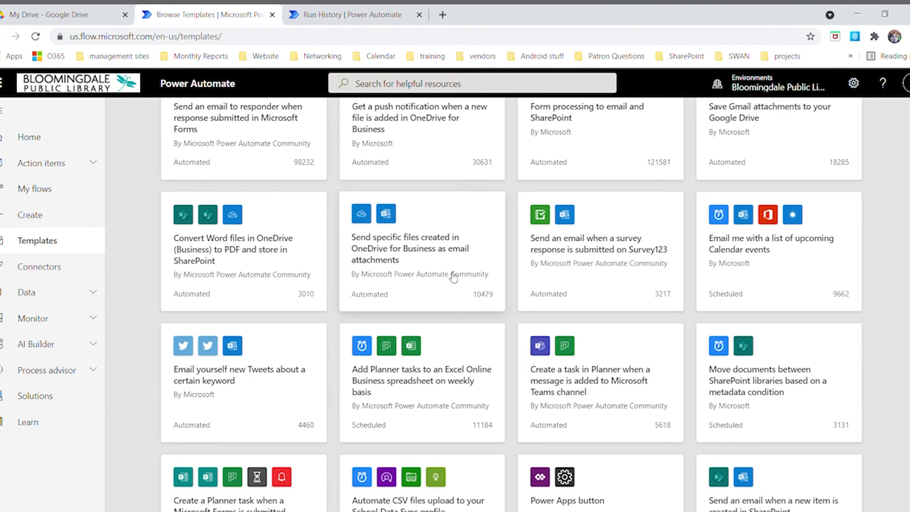
scroll(453, 278, down, 2)
scroll(452, 280, down, 3)
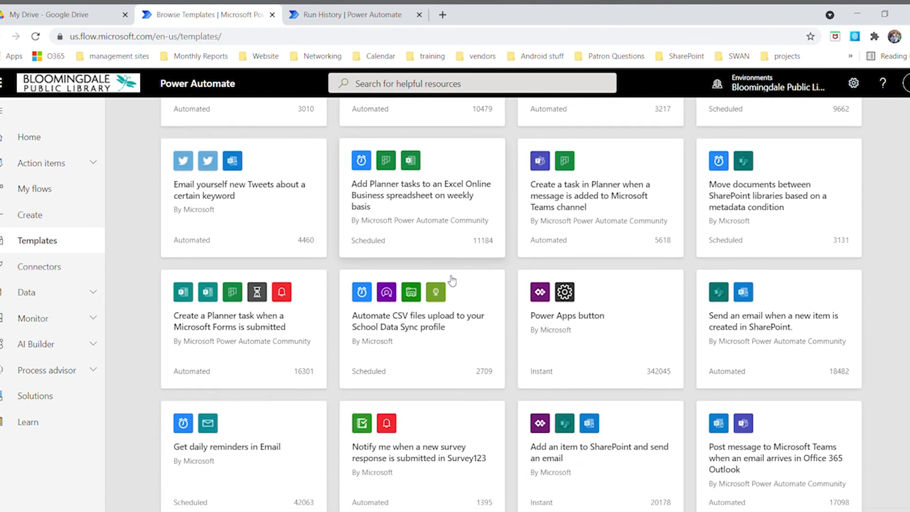
scroll(452, 281, down, 3)
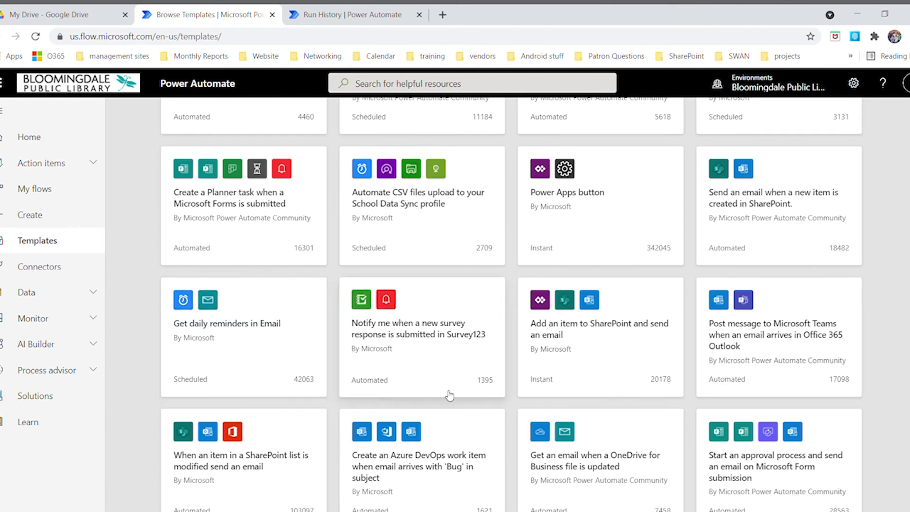
scroll(495, 327, down, 3)
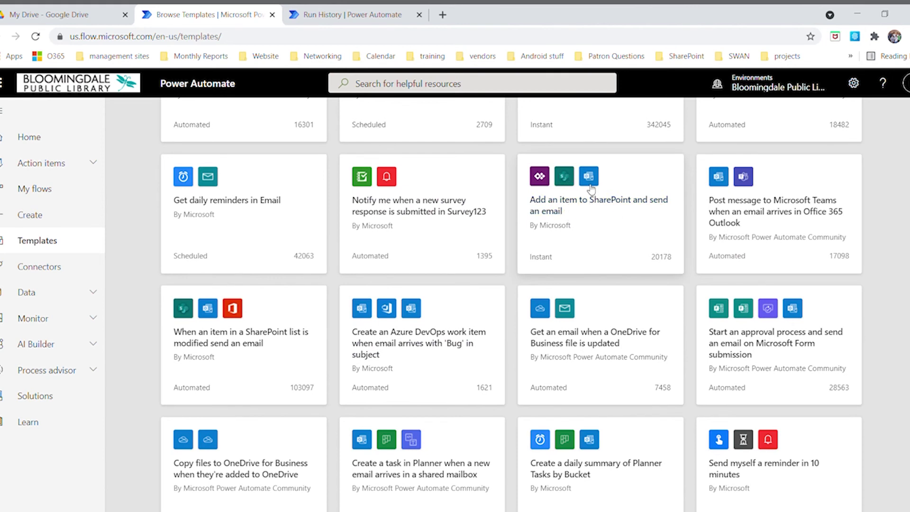
scroll(668, 394, down, 1)
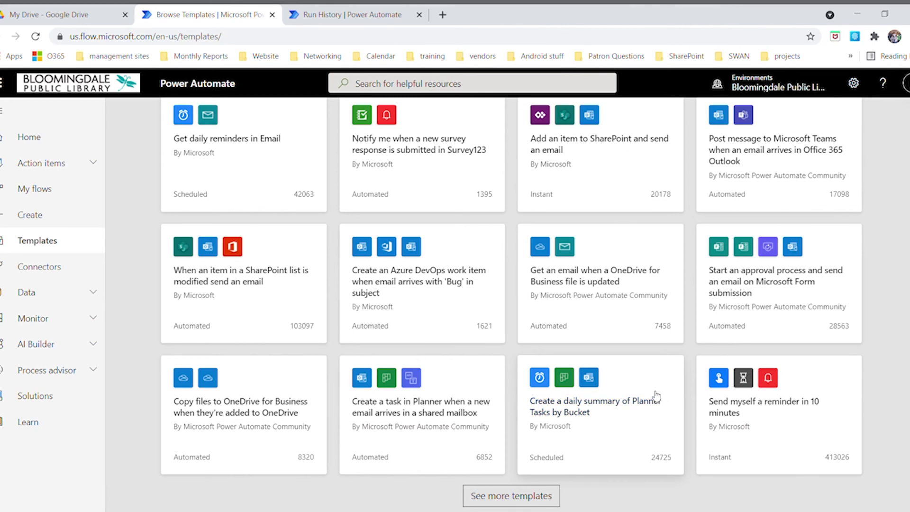
scroll(638, 396, down, 10)
scroll(638, 396, down, 10)
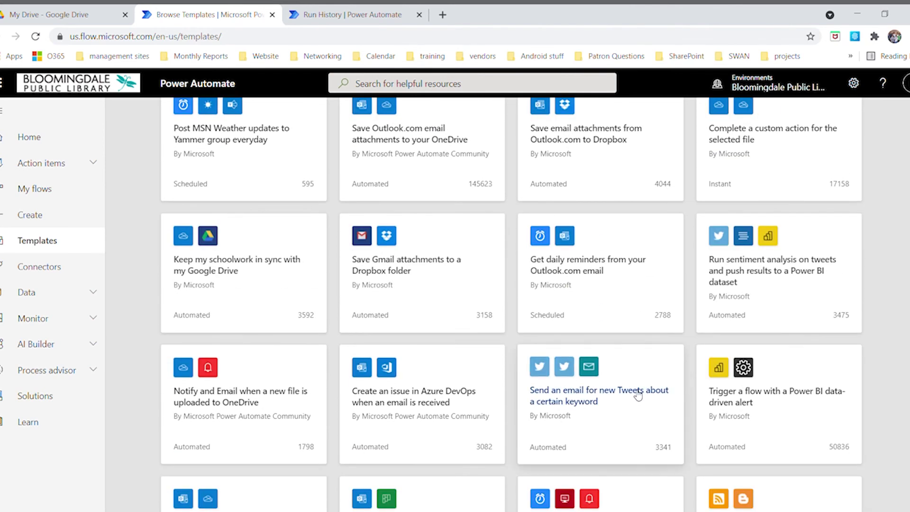
scroll(638, 396, up, 3)
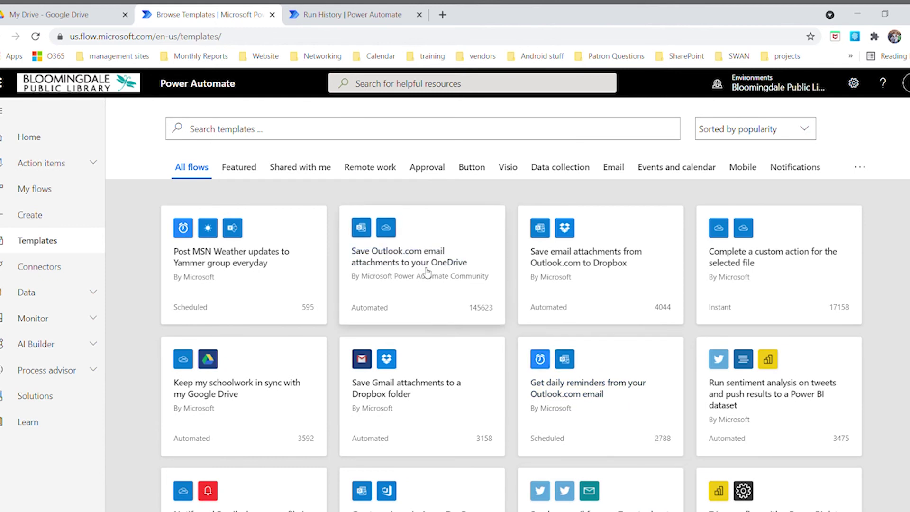
scroll(460, 358, down, 10)
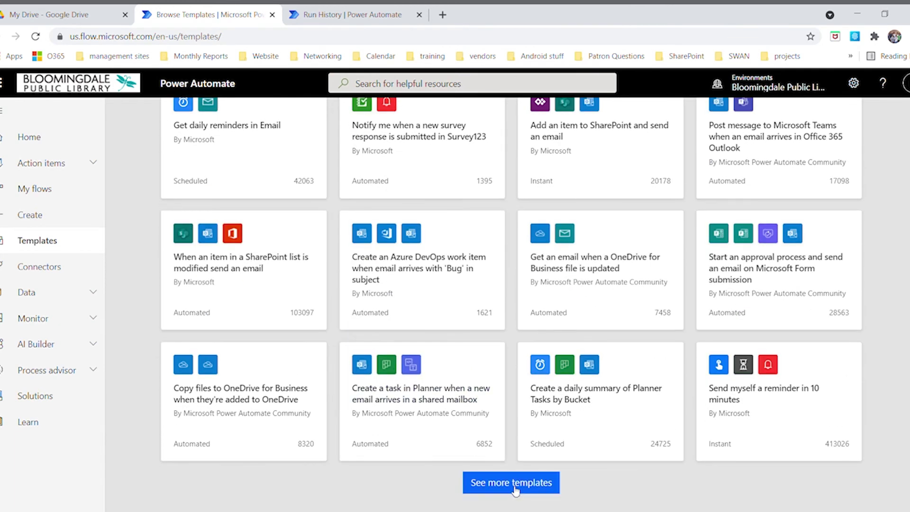
Load more templates with See more templates, then return to the top of the gallery
click(512, 482)
scroll(550, 429, down, 15)
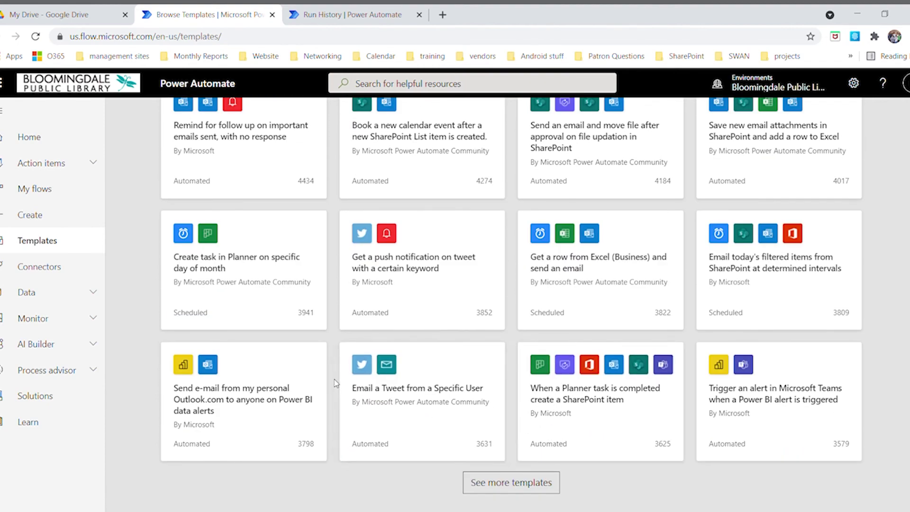
scroll(366, 394, up, 20)
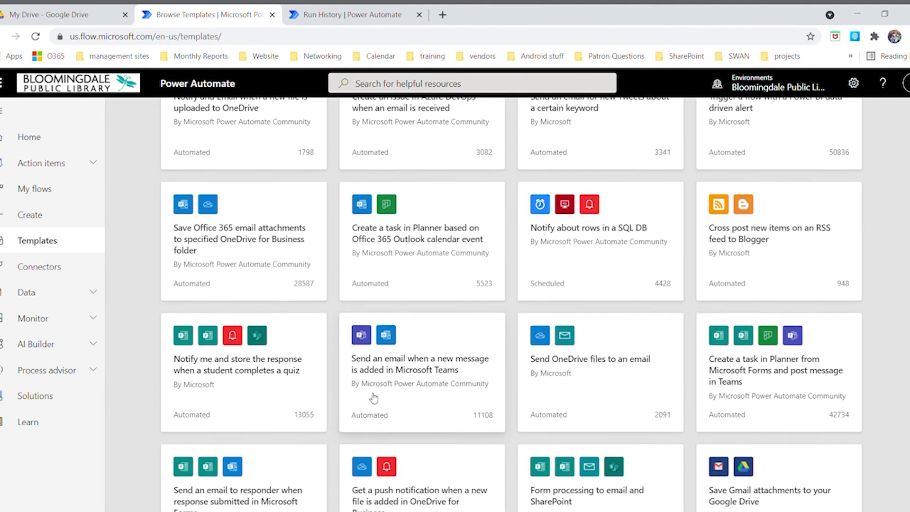
scroll(374, 400, up, 1)
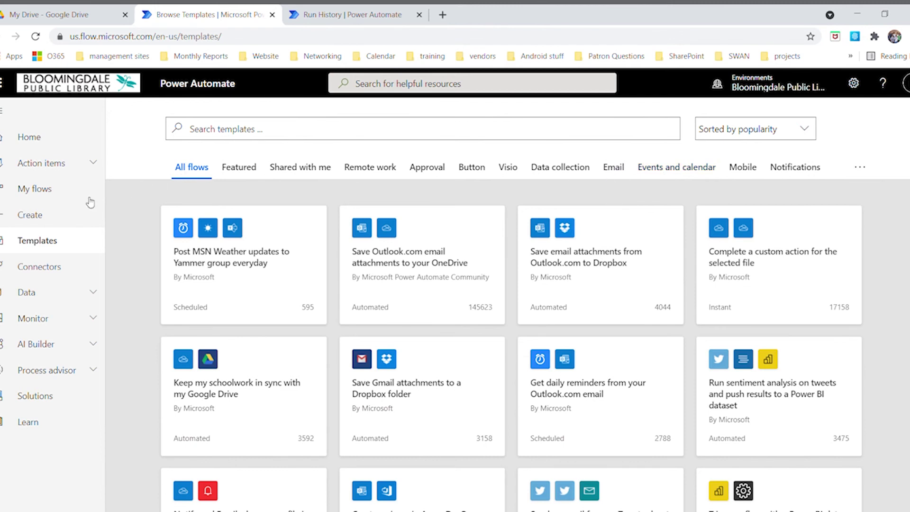
Go to the Create page showing blank flow types and top-pick templates
click(36, 219)
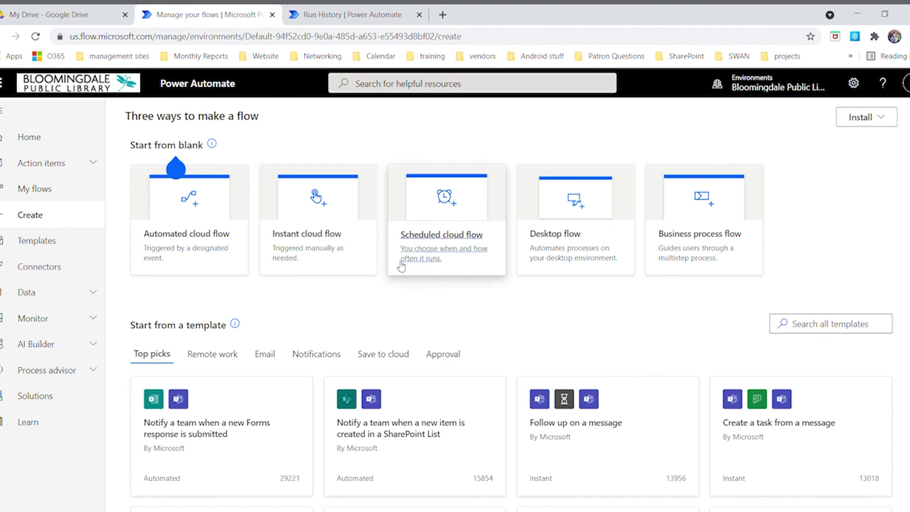
Start a scheduled cloud flow named 'Email demonstration' starting at 12:00 PM, repeating every week
click(436, 242)
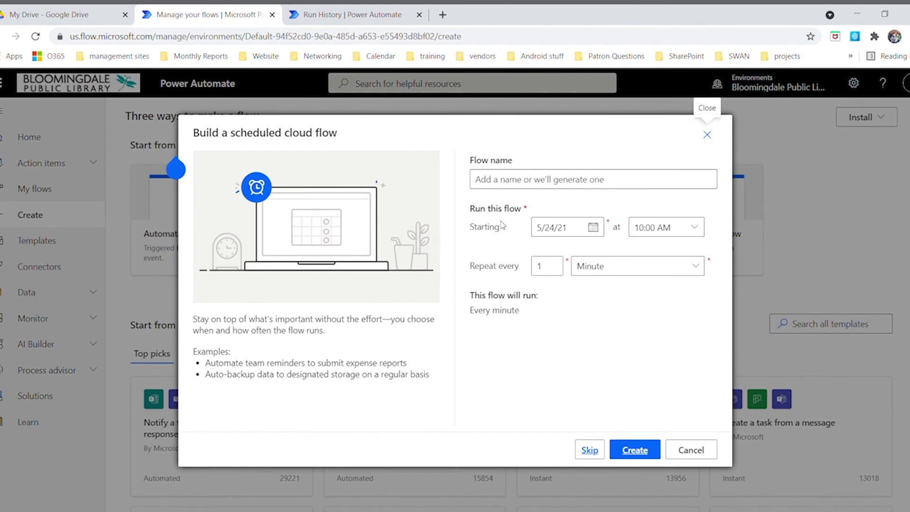
click(521, 189)
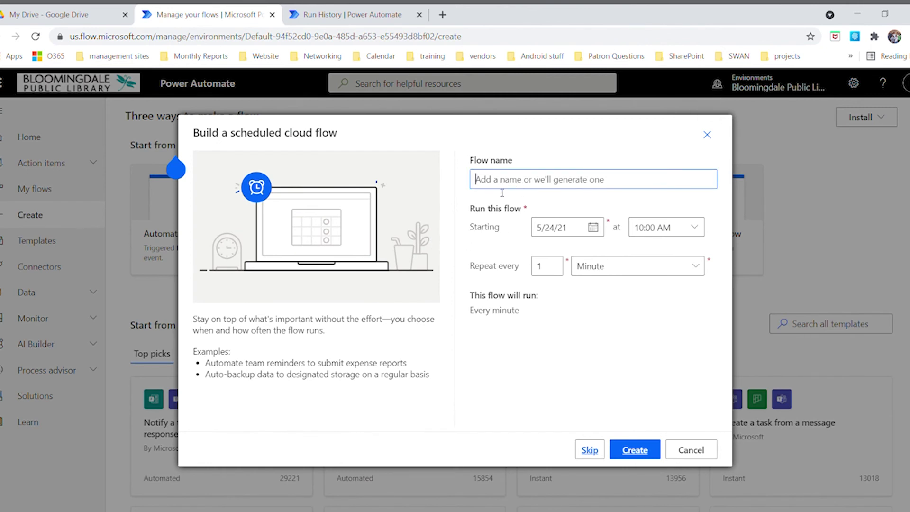
text(Em)
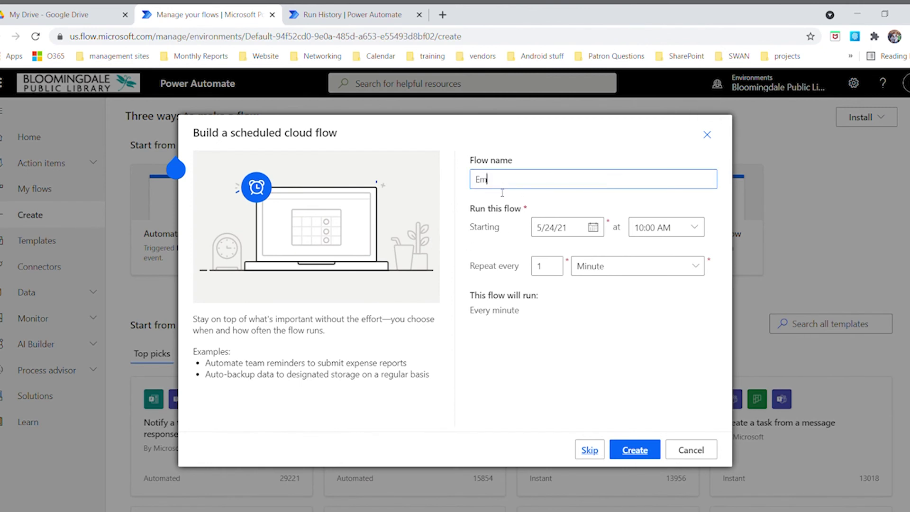
text(ail demonstration)
click(697, 231)
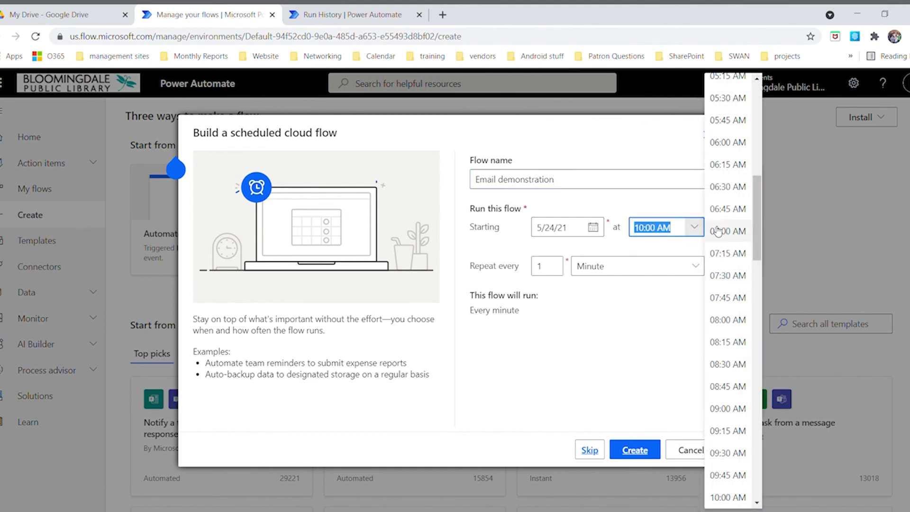
scroll(727, 220, down, 5)
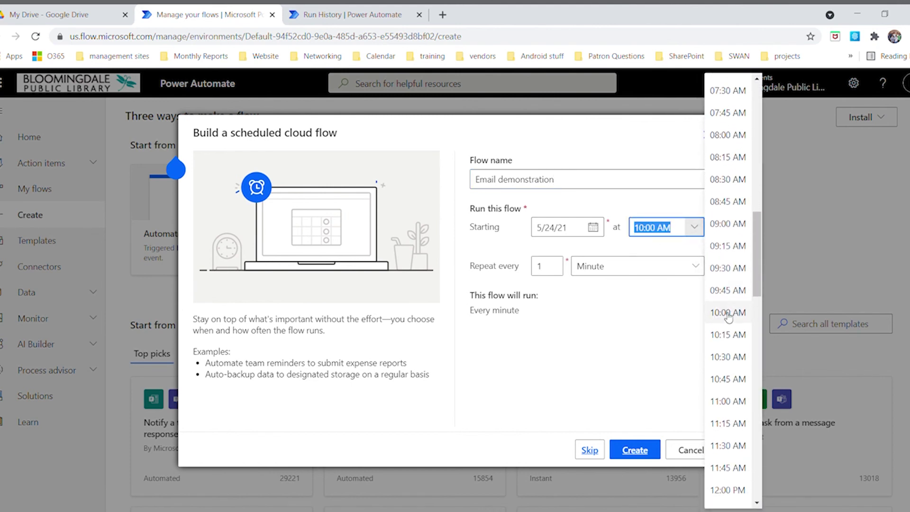
click(728, 490)
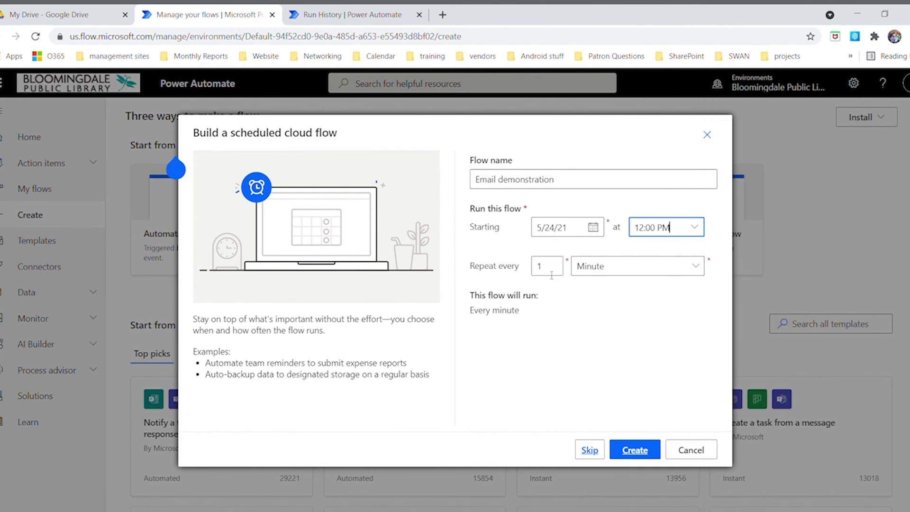
click(696, 271)
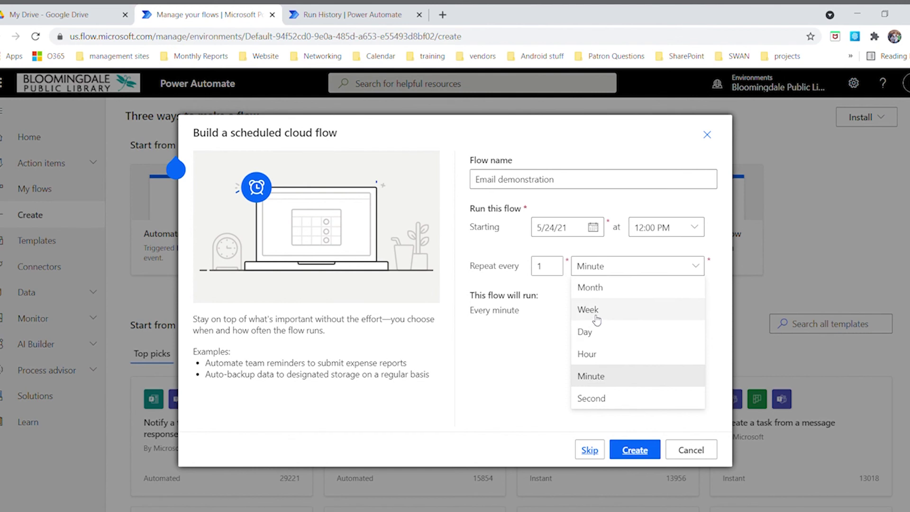
click(594, 313)
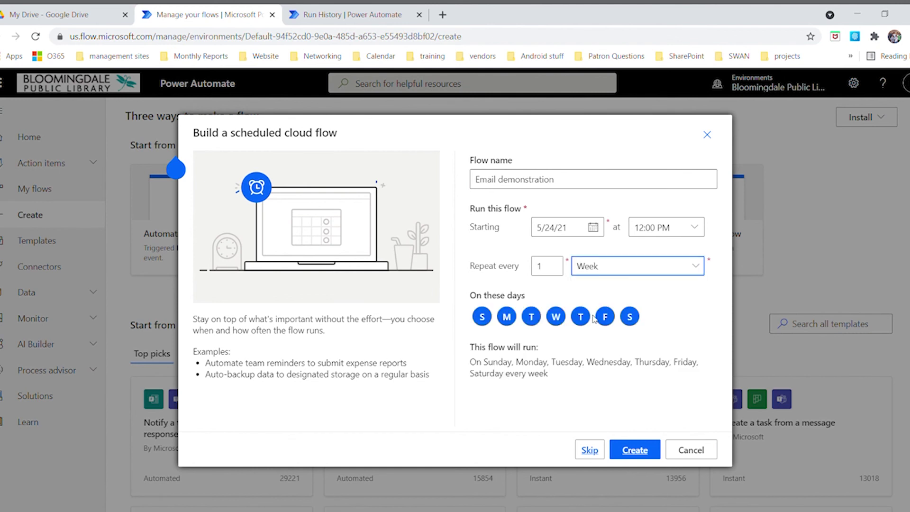
Limit the run days to Monday and Friday only and create the flow
click(484, 321)
click(507, 321)
click(507, 318)
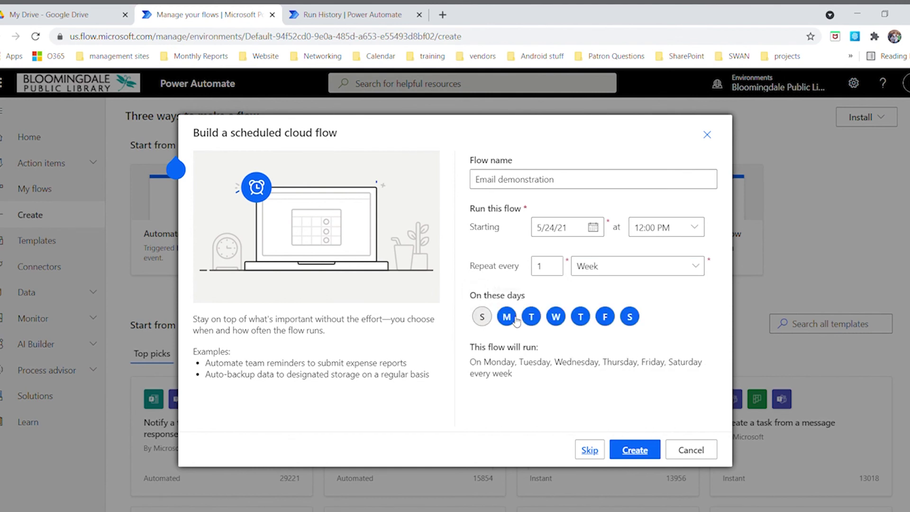
click(532, 318)
click(556, 318)
click(581, 318)
click(630, 317)
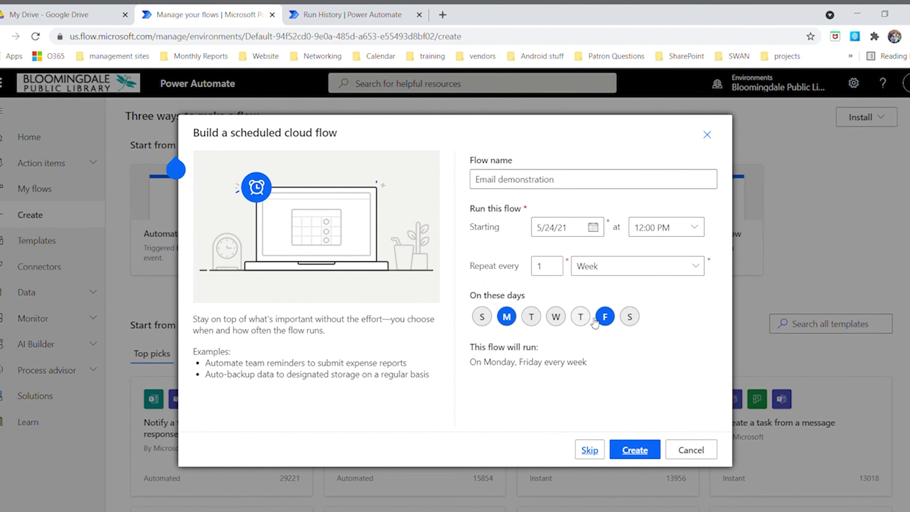
click(557, 318)
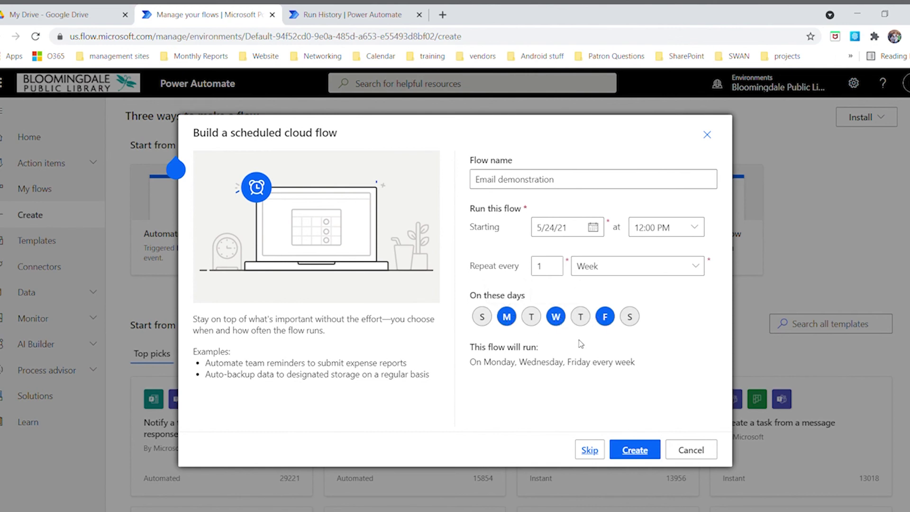
click(558, 318)
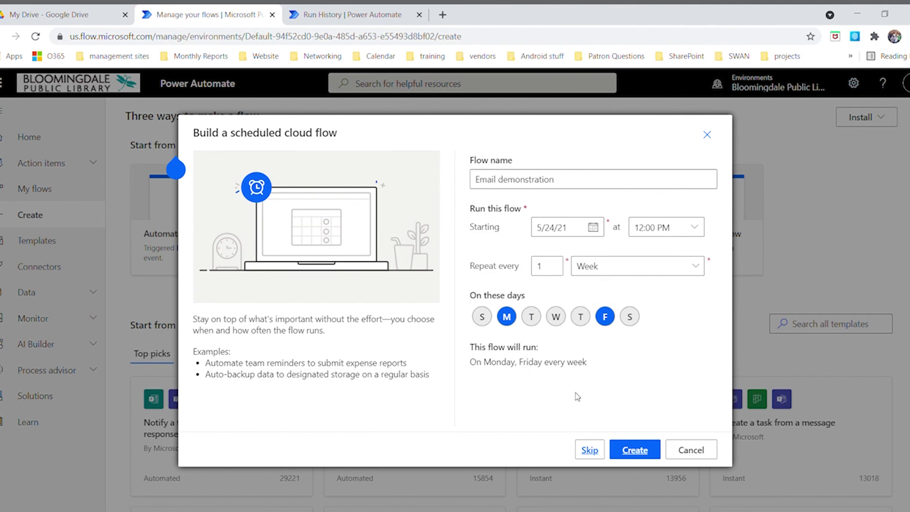
click(636, 450)
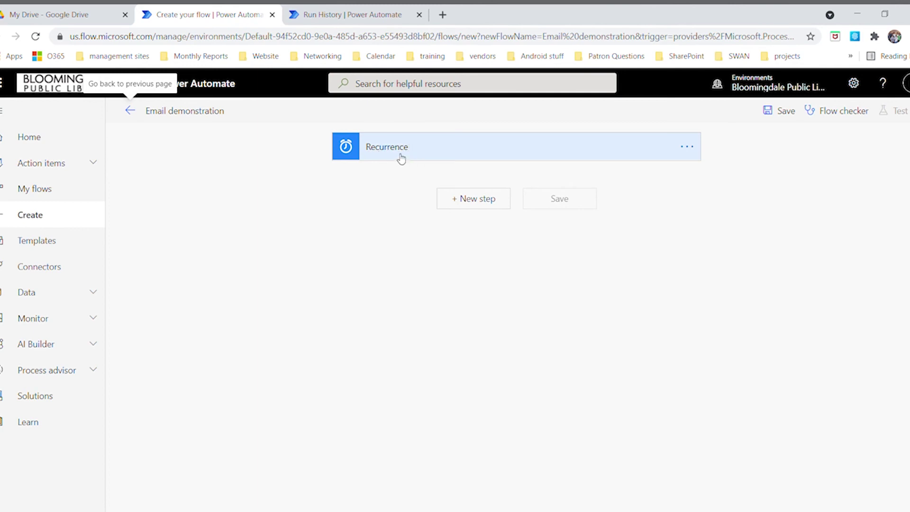
click(685, 149)
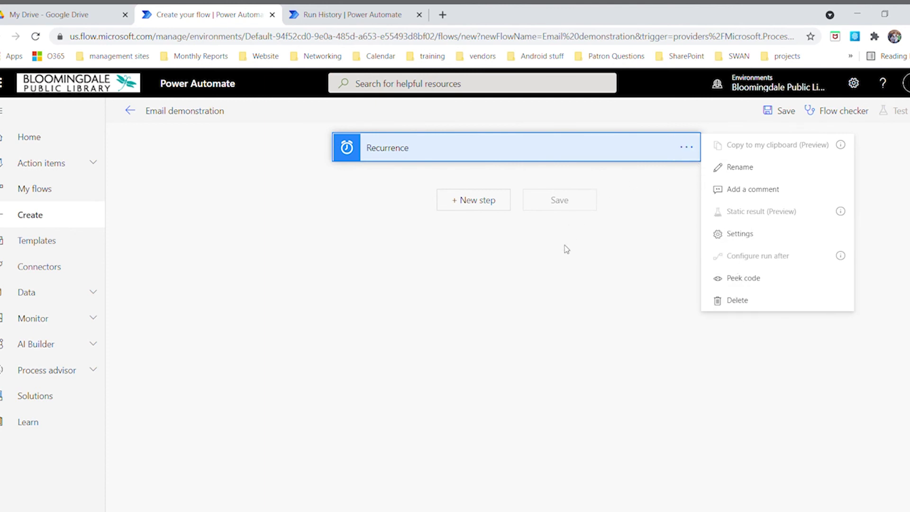
click(557, 287)
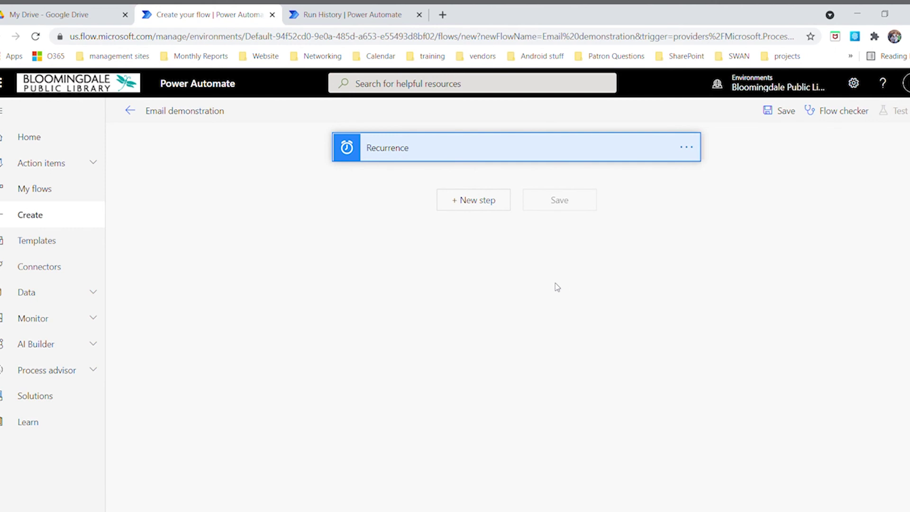
Add a new step after Recurrence using the Mail action Send an email notification (V3)
click(471, 202)
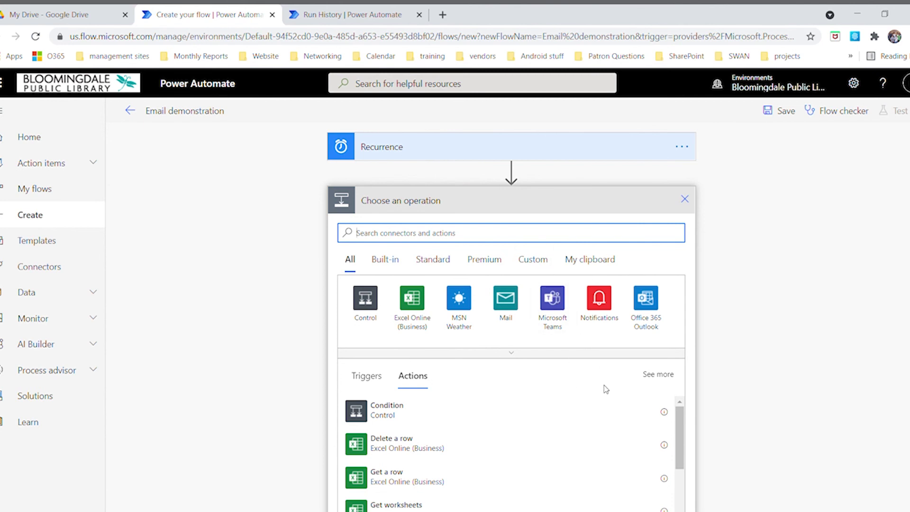
scroll(522, 446, down, 5)
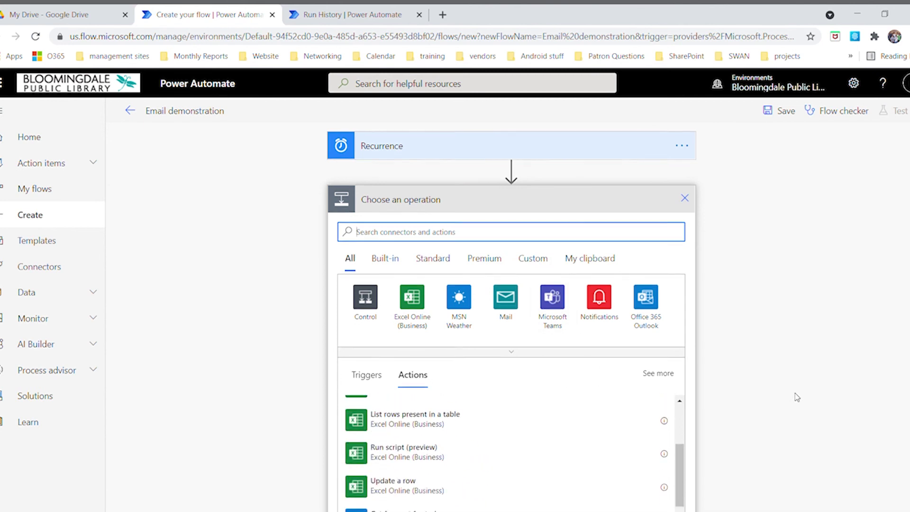
scroll(797, 397, down, 3)
scroll(575, 350, down, 3)
scroll(575, 356, up, 1)
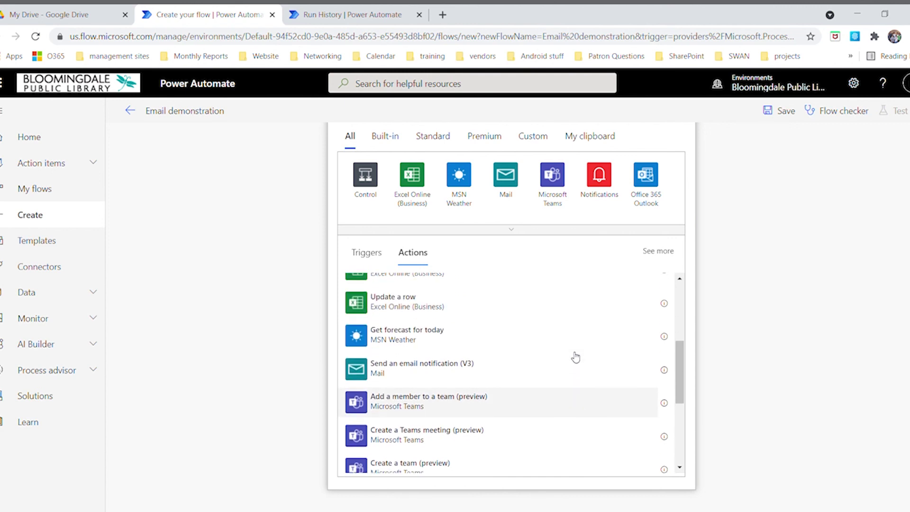
scroll(576, 357, down, 5)
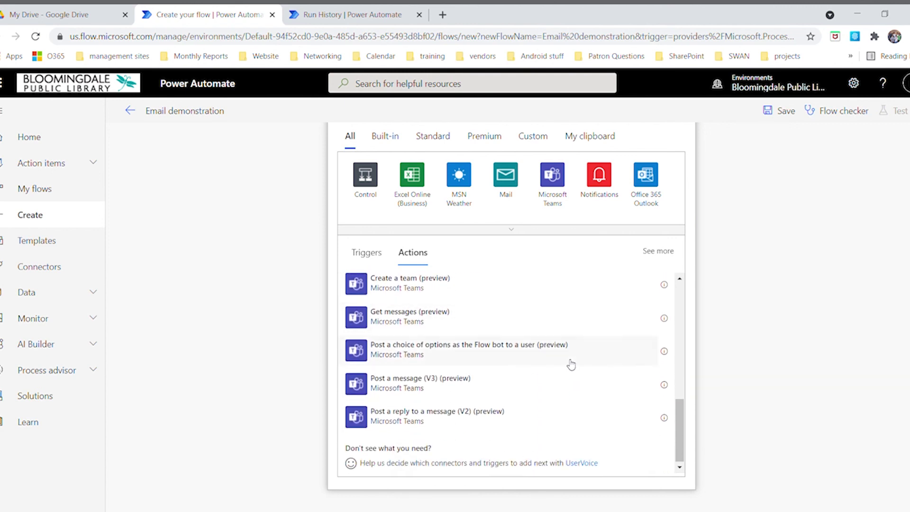
scroll(572, 364, up, 10)
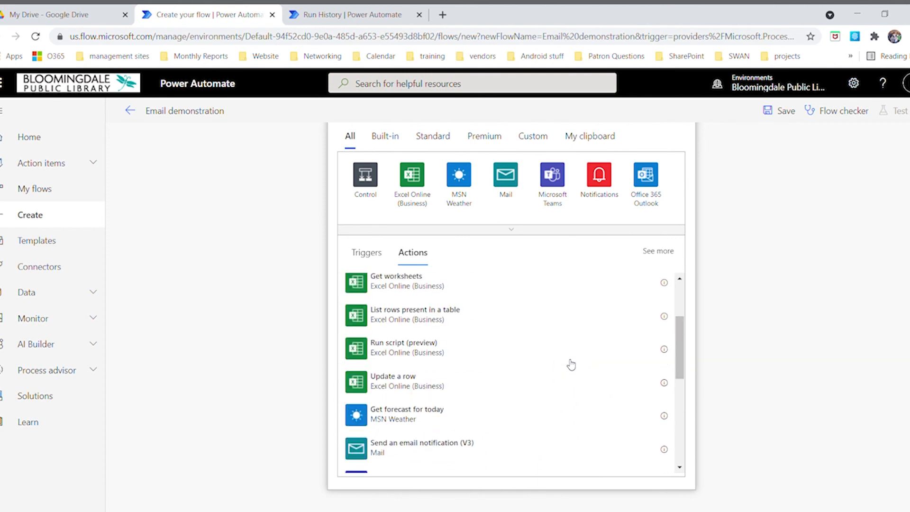
click(513, 186)
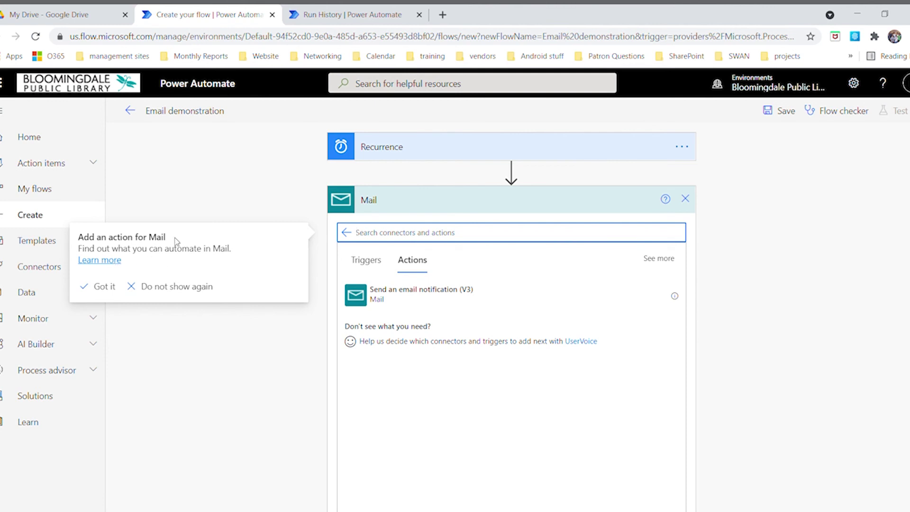
click(396, 299)
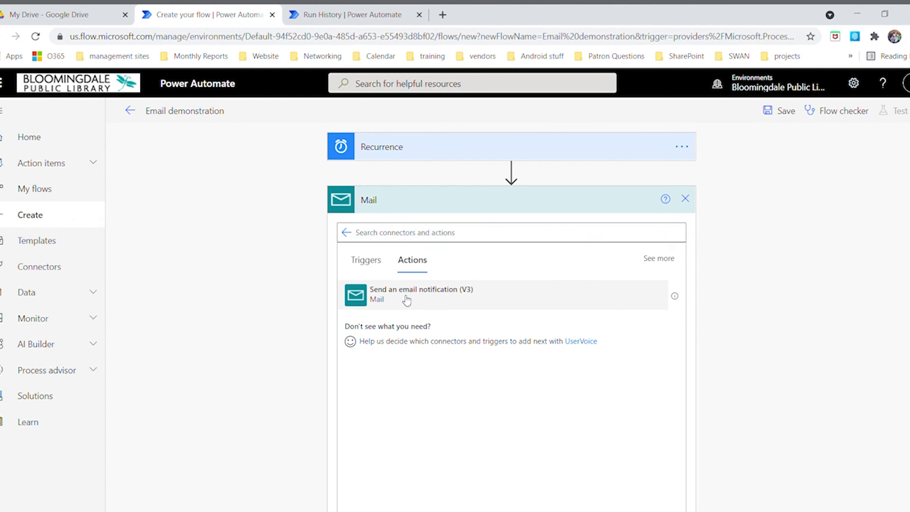
click(406, 301)
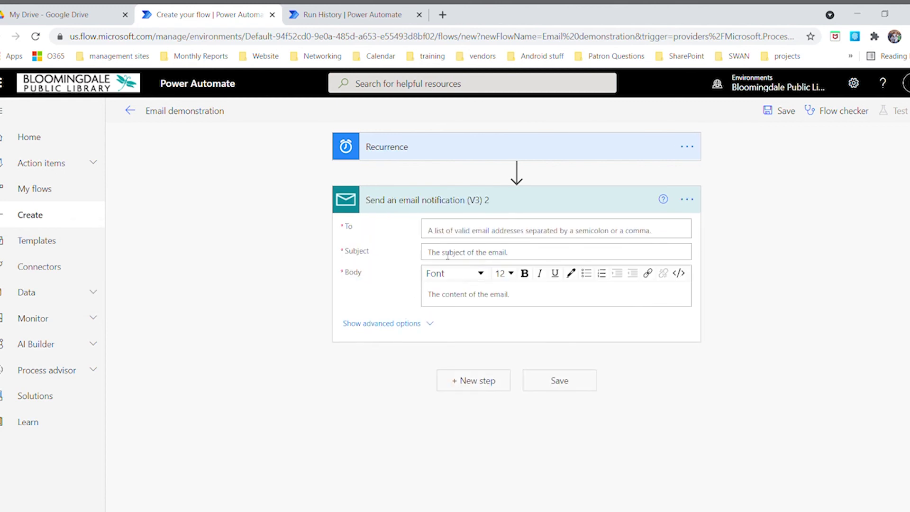
Address the email to HVAC, subject 'This is our class email', body 'Yay it worked!', showing advanced options
click(454, 236)
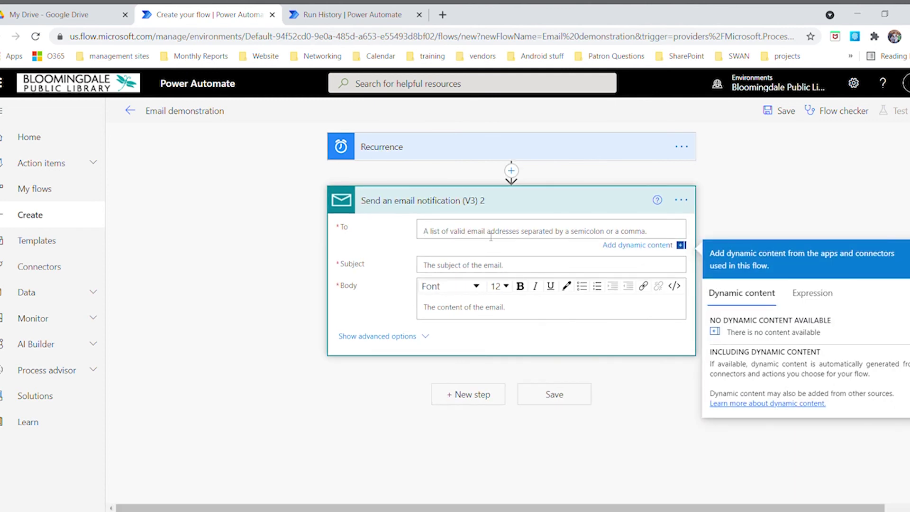
text(hvac)
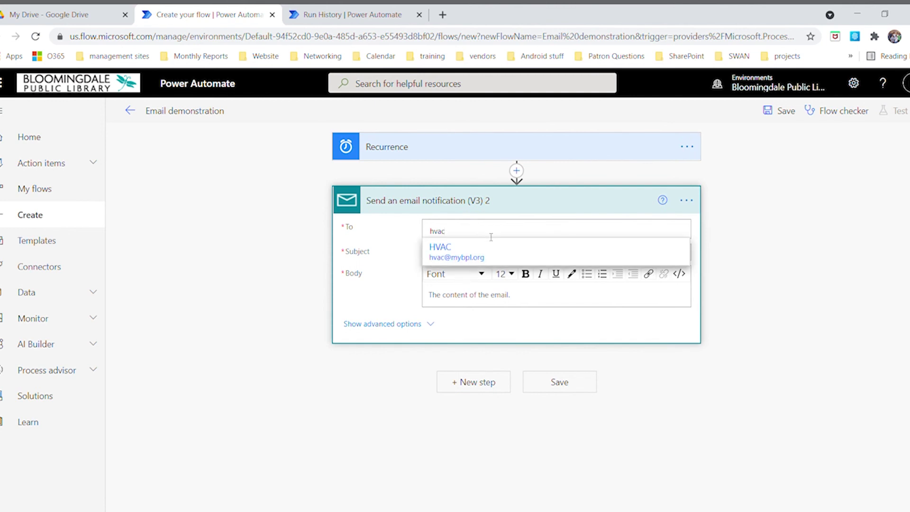
click(447, 257)
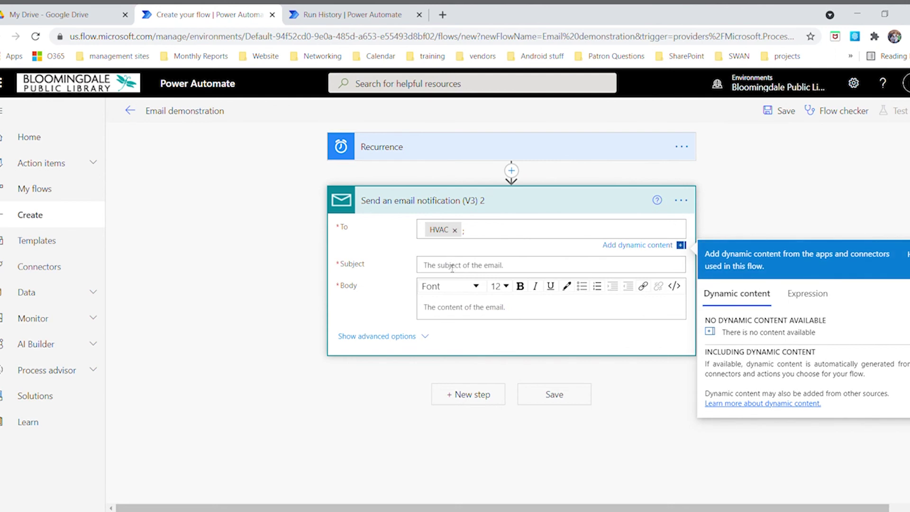
click(448, 264)
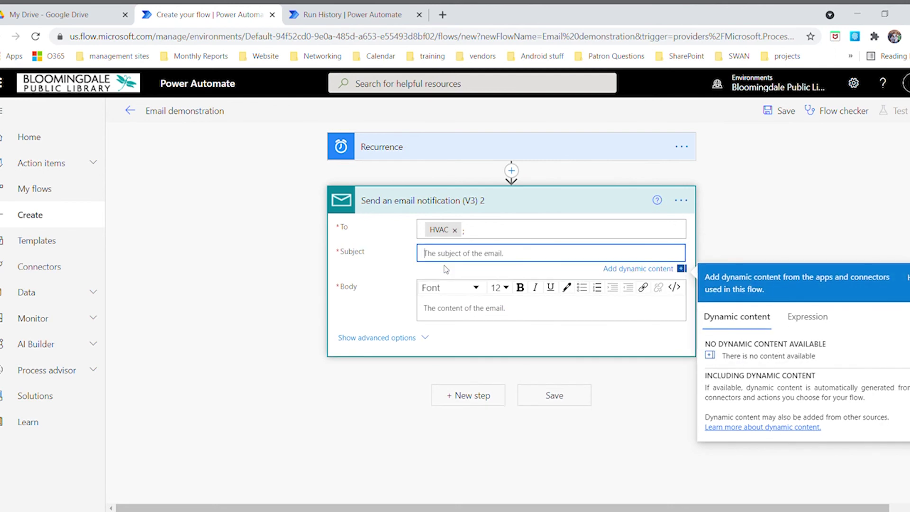
text(This is our class email)
click(442, 317)
text(Yay it worked!)
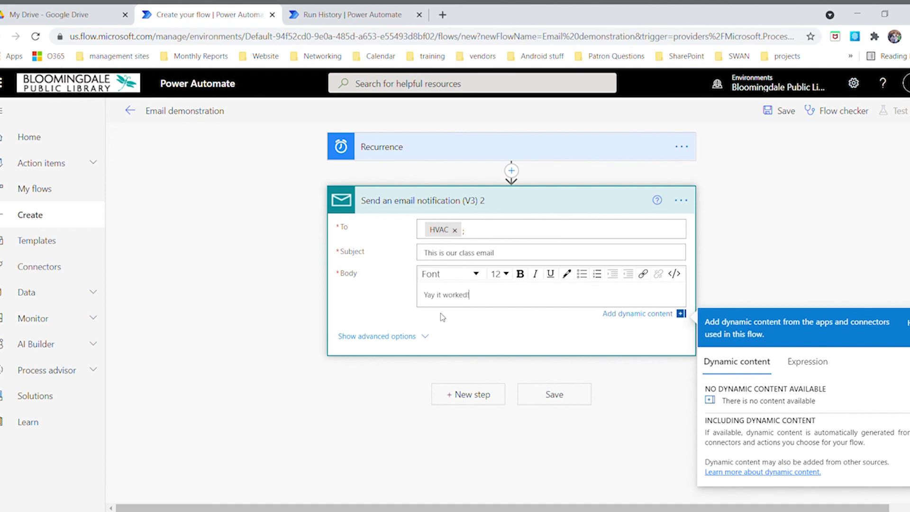
click(419, 338)
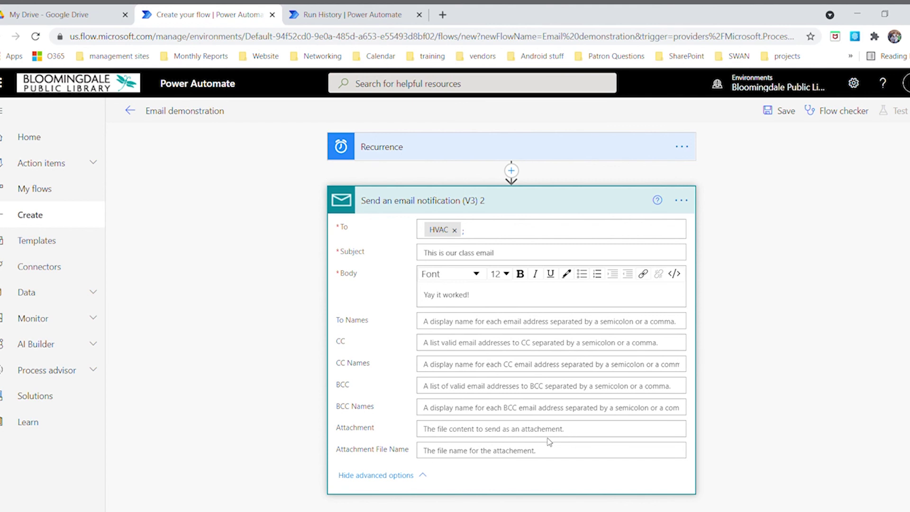
Look at the Attachment field, then collapse the email step's advanced options
click(567, 433)
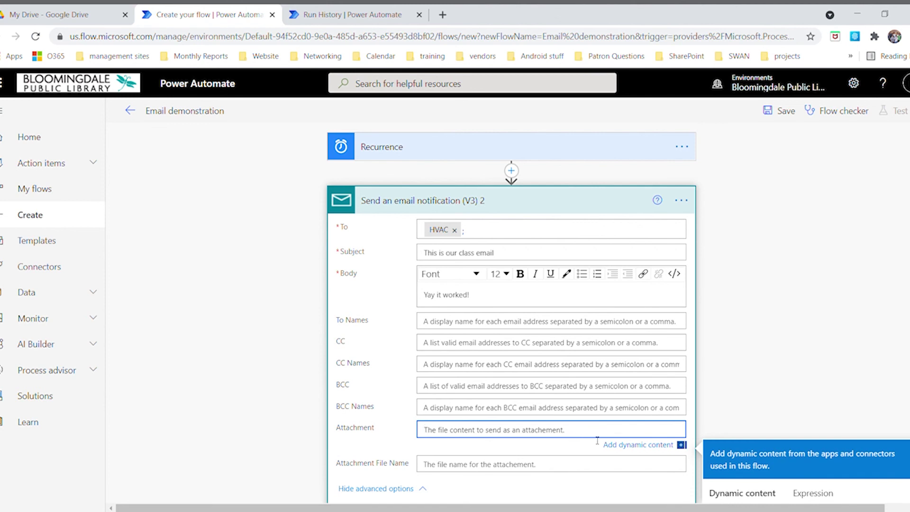
scroll(598, 441, down, 3)
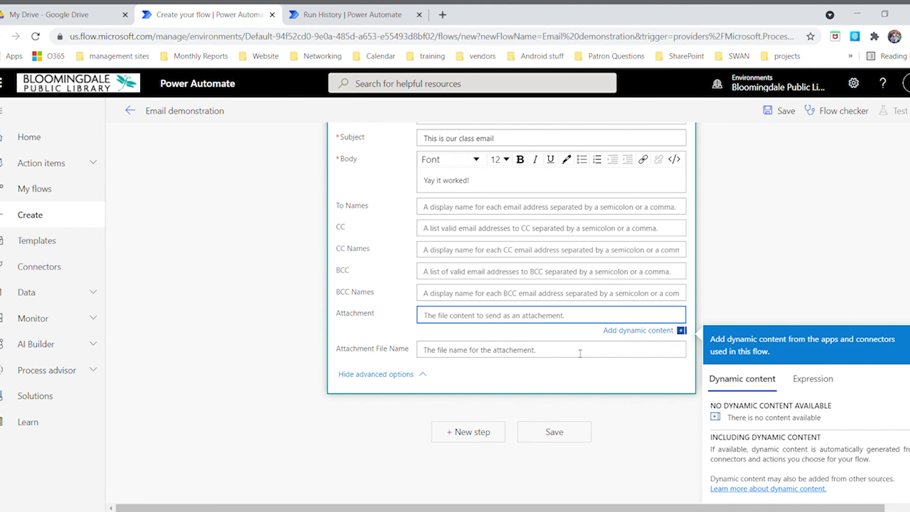
click(401, 374)
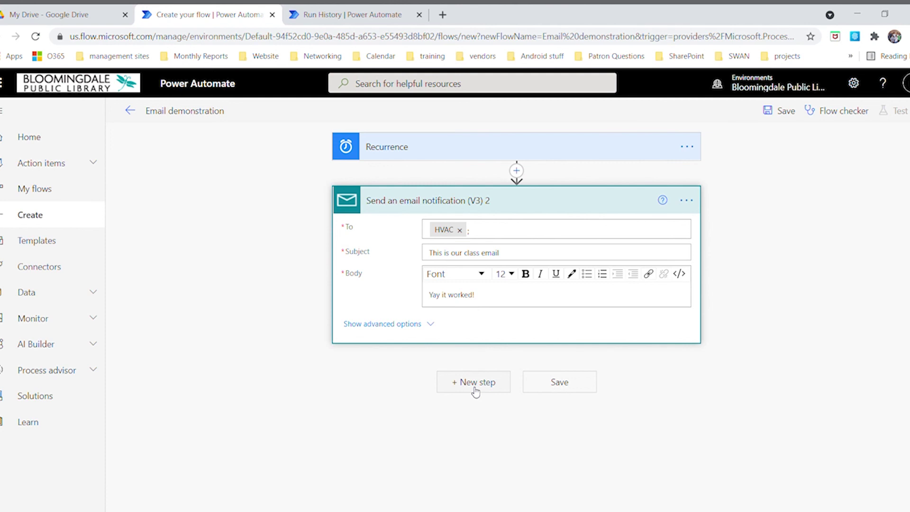
Save the flow and confirm the flow checker shows 0 errors and 0 warnings
click(561, 385)
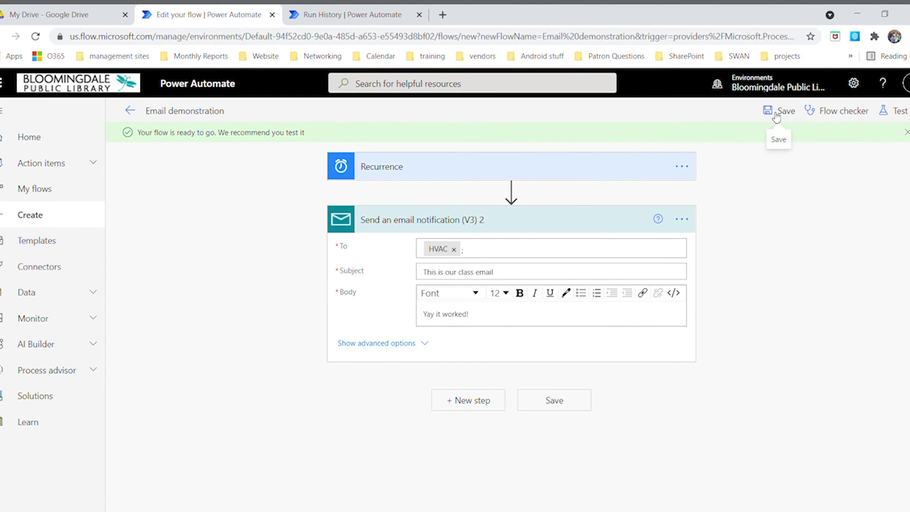
click(831, 112)
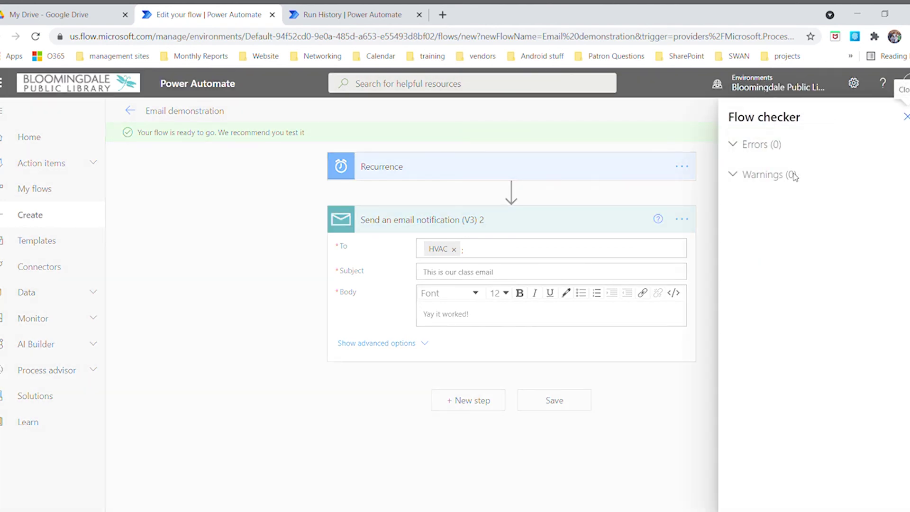
click(907, 117)
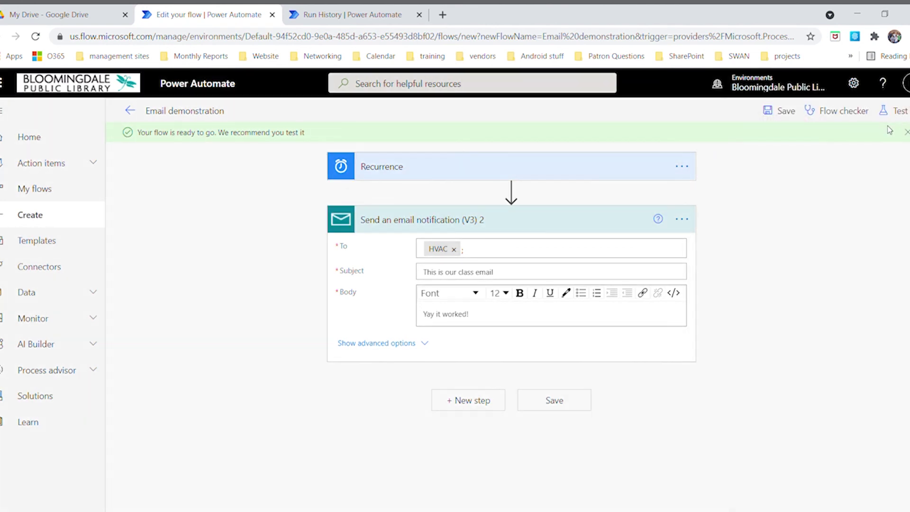
Run a manual test of the flow and view the run with both steps succeeded
click(901, 113)
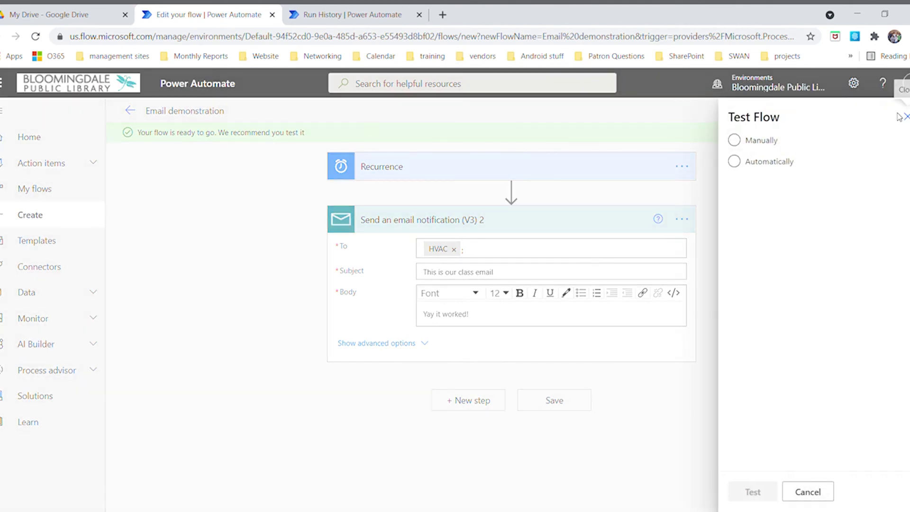
click(751, 144)
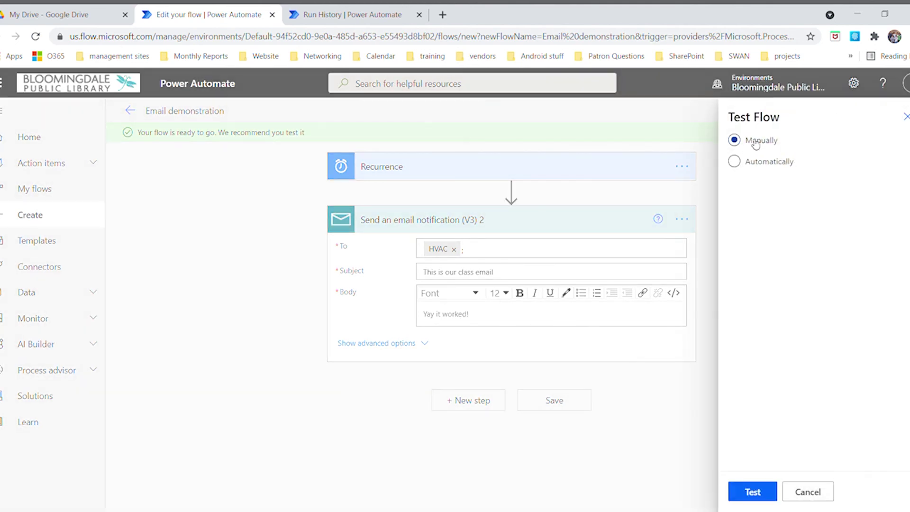
click(754, 496)
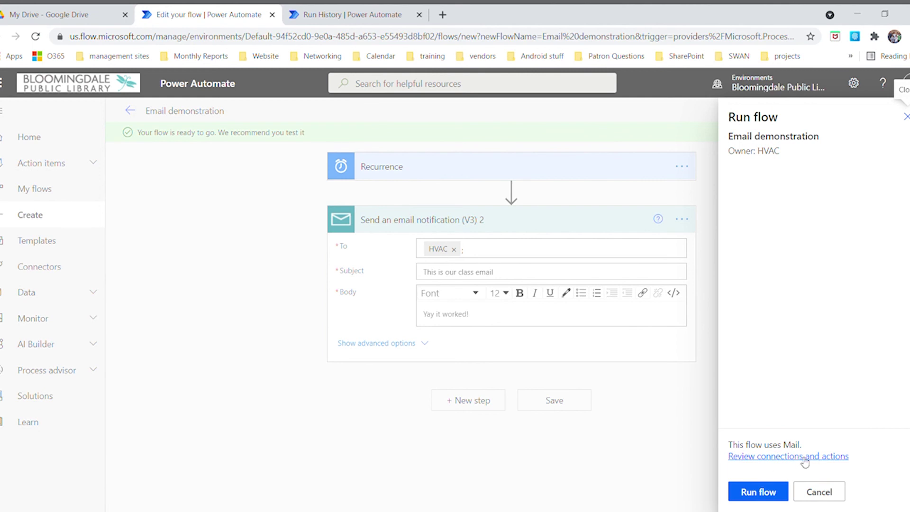
click(765, 495)
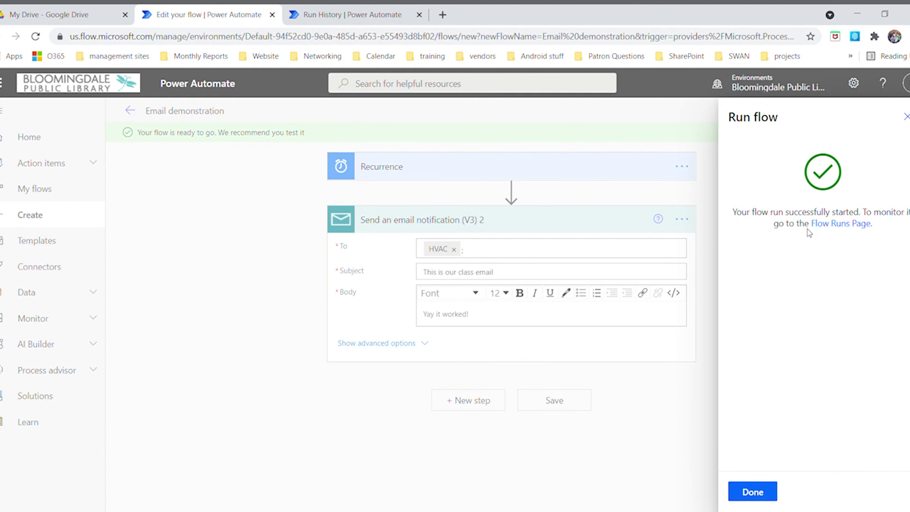
click(752, 493)
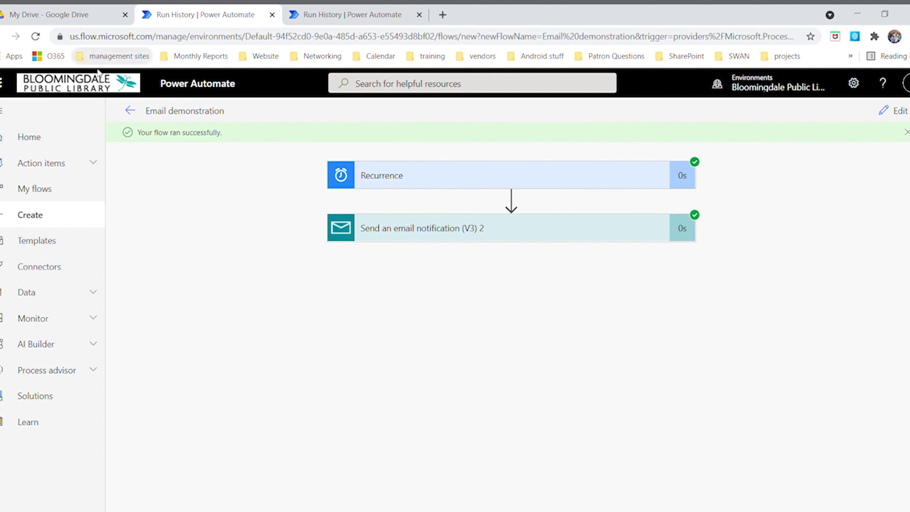
Switch to Outlook and open the 'This is our class email' message reading 'Yay it worked!'
click(3, 87)
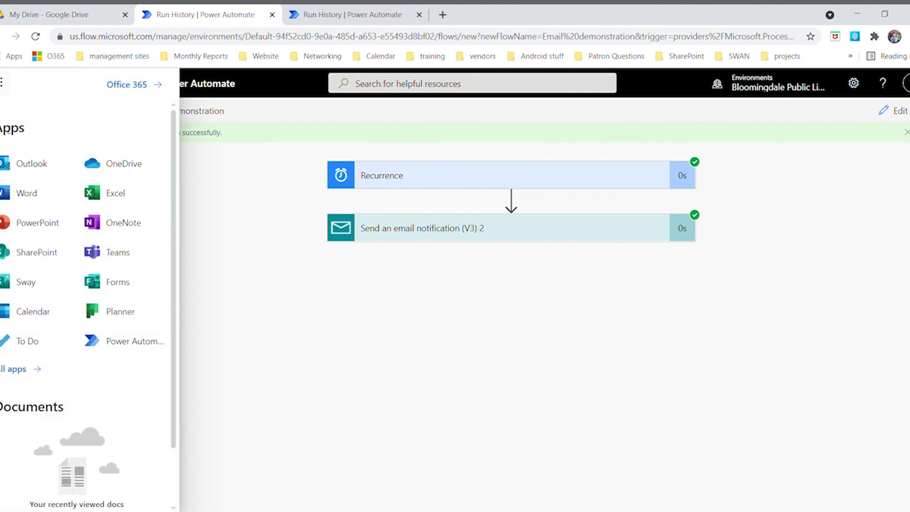
click(29, 169)
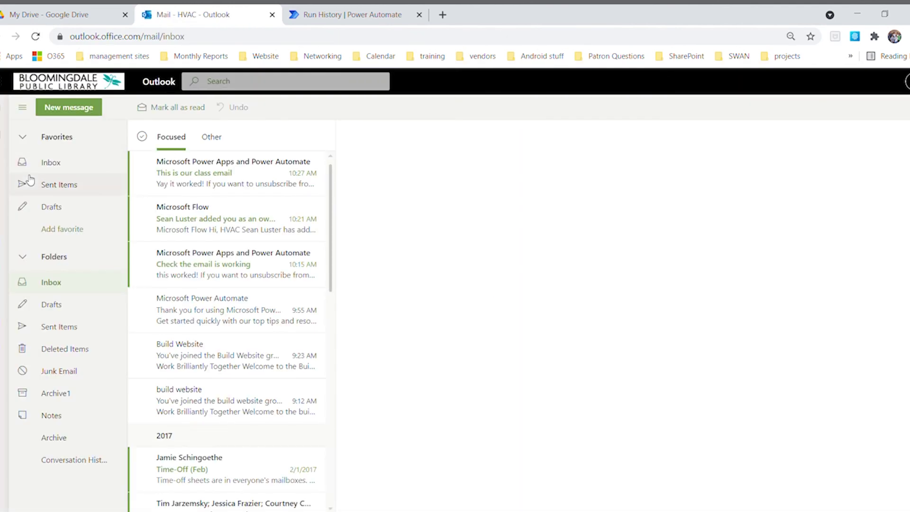
click(189, 175)
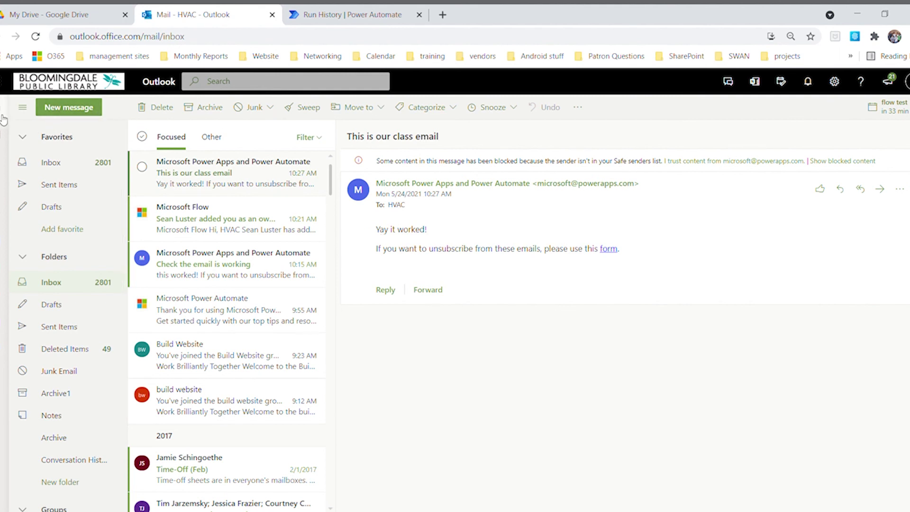
click(5, 82)
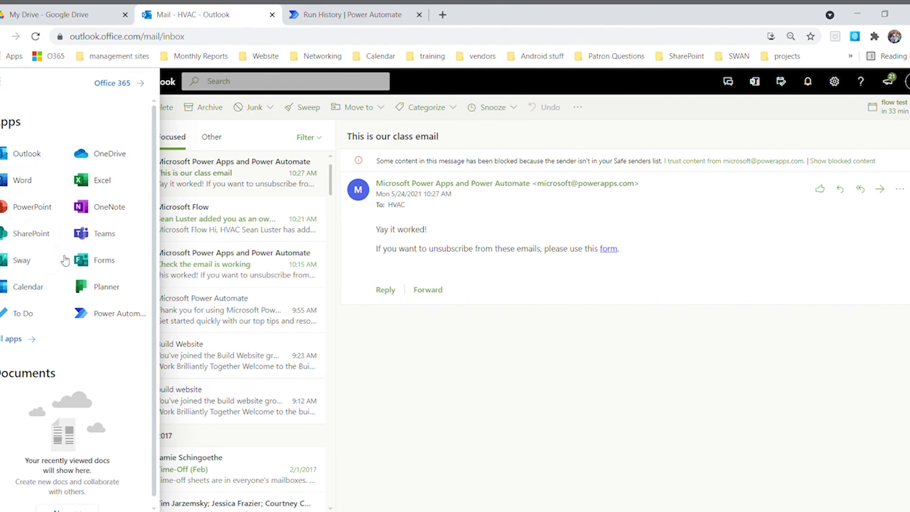
Back in Power Automate, open the shared flow 'Have I been pwned? Flow Notification' for editing from My flows > Shared with me
click(113, 314)
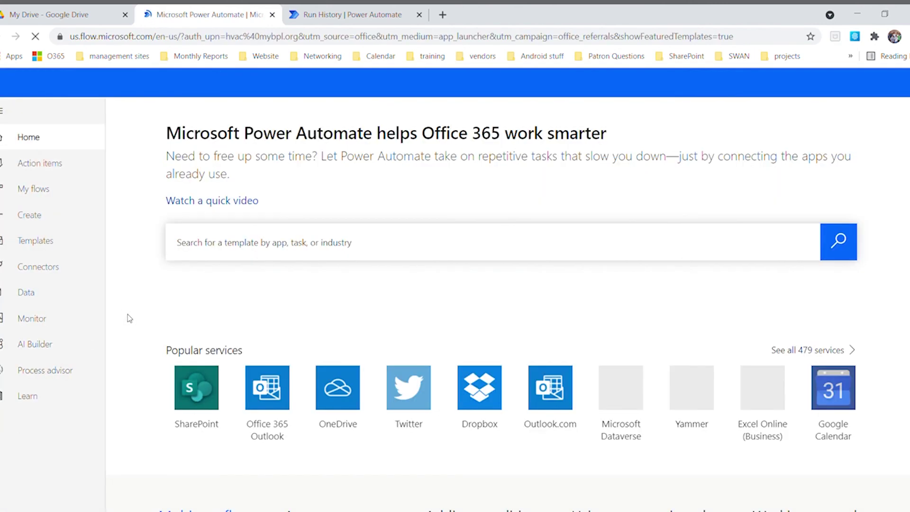
scroll(186, 184, down, 5)
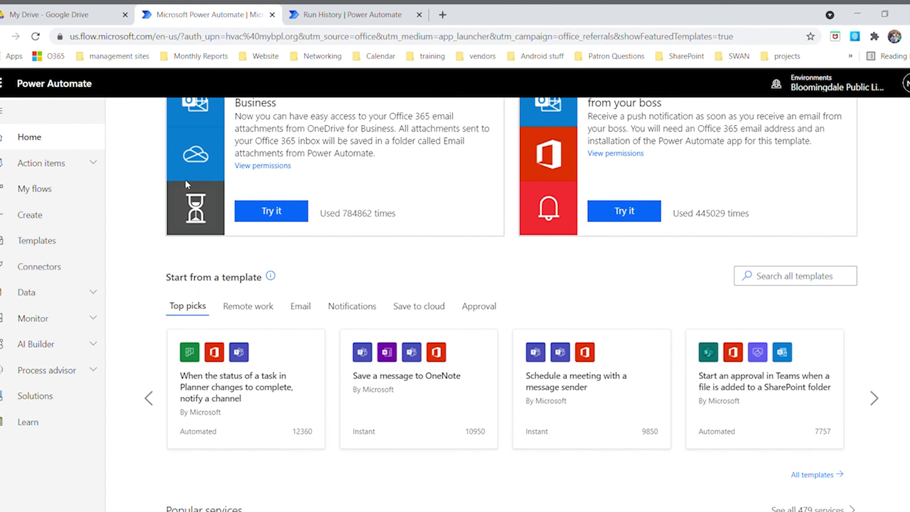
click(31, 194)
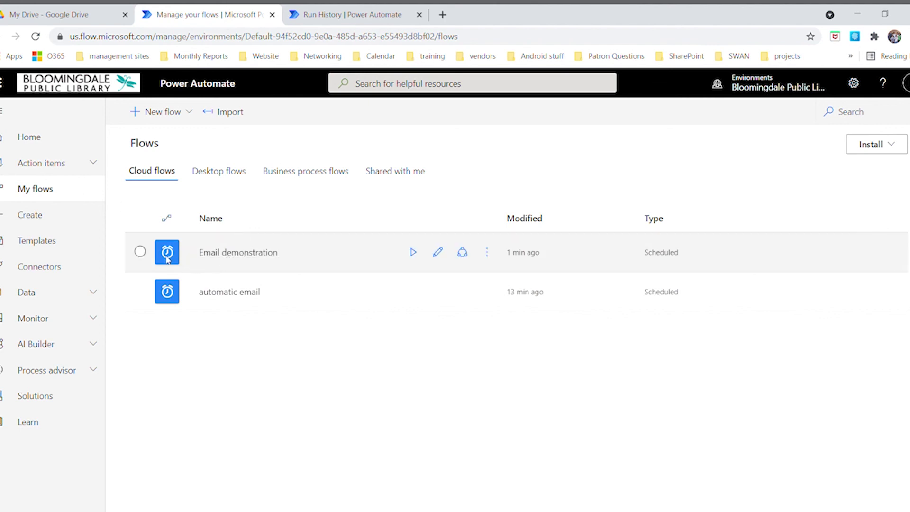
click(407, 175)
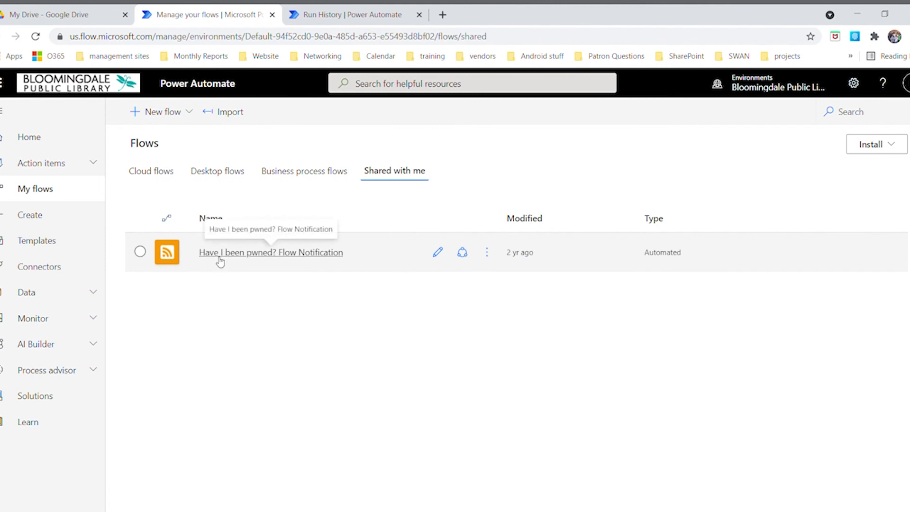
click(437, 254)
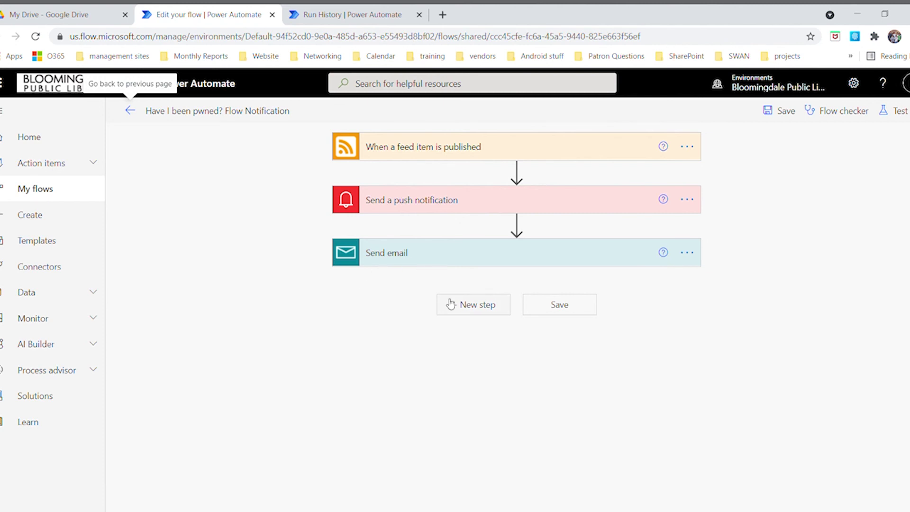
Expand the RSS feed trigger, Send a push notification and Send email cards
click(471, 147)
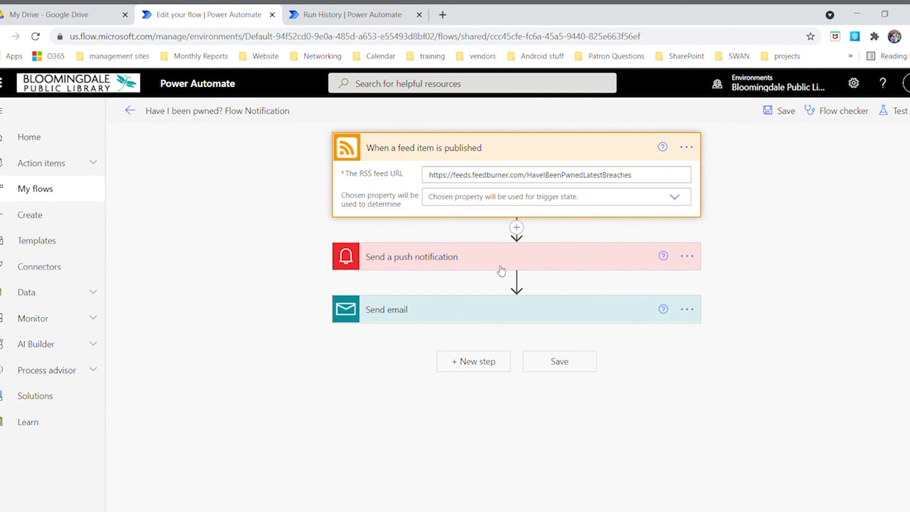
click(476, 262)
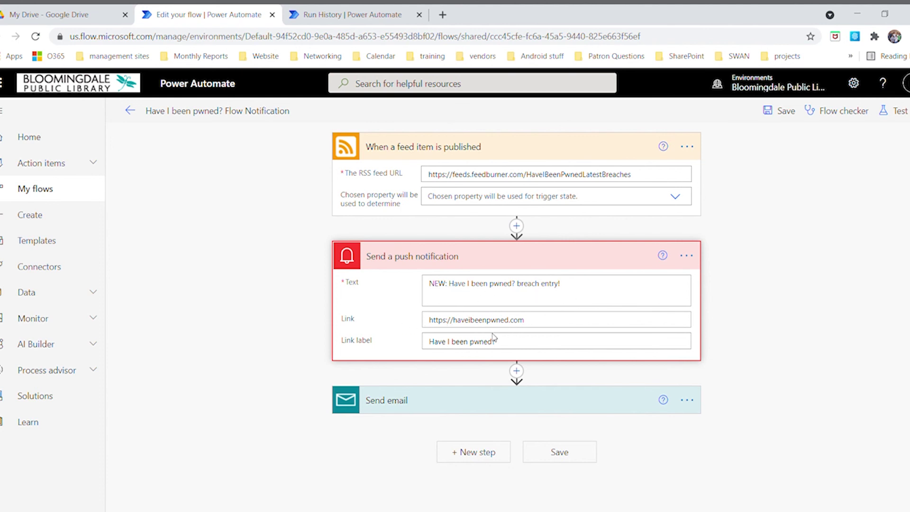
click(468, 406)
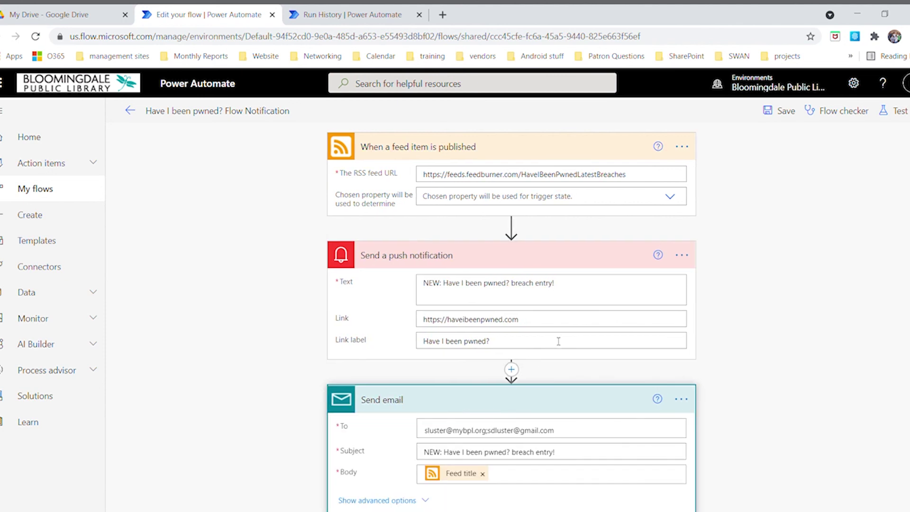
scroll(577, 352, down, 3)
scroll(609, 374, up, 3)
Review the expanded feed URL, notification and email fields, then go to the Templates gallery
scroll(571, 294, down, 2)
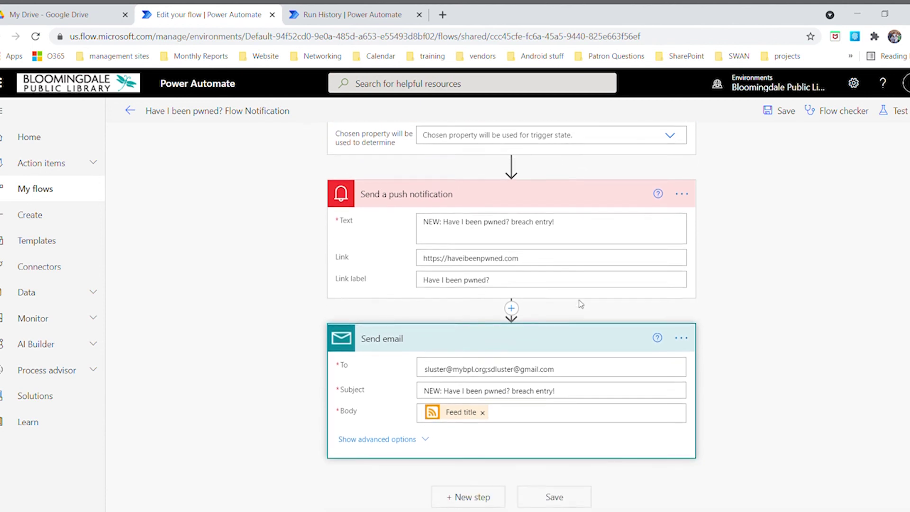
scroll(517, 349, up, 2)
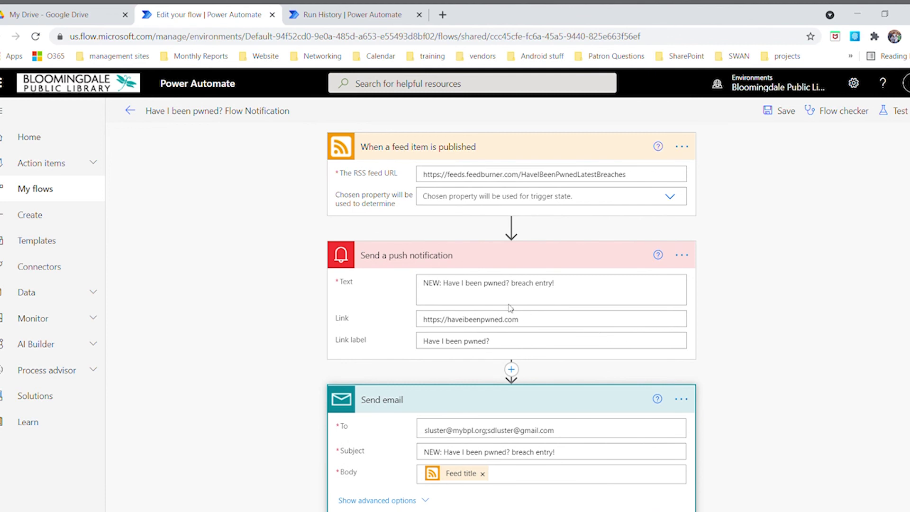
scroll(534, 288, down, 1)
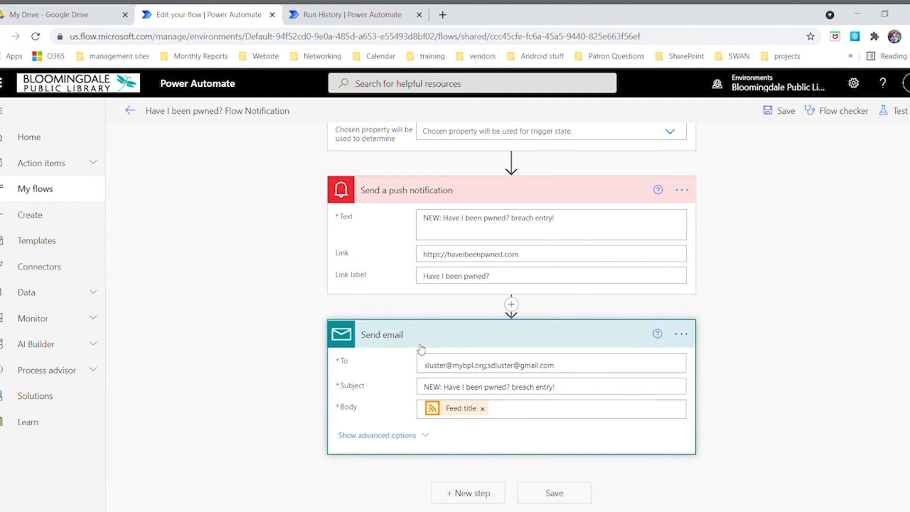
scroll(422, 350, up, 2)
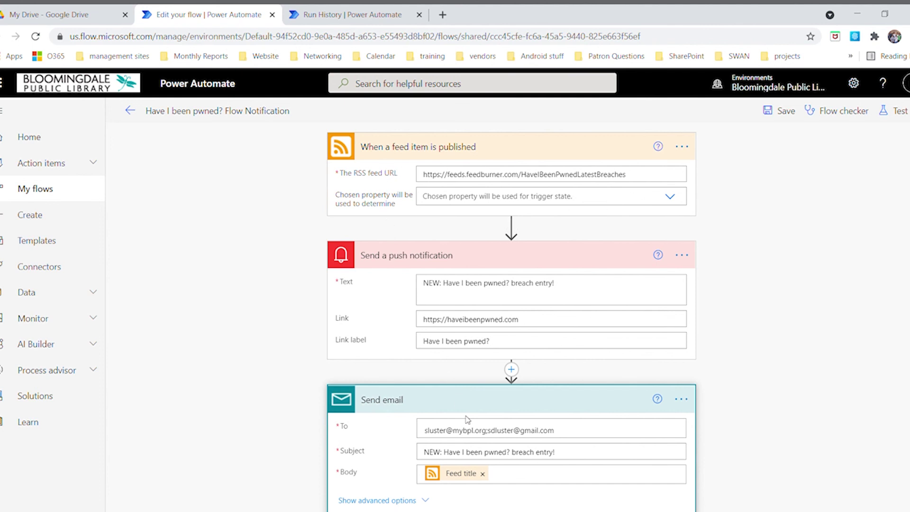
click(42, 243)
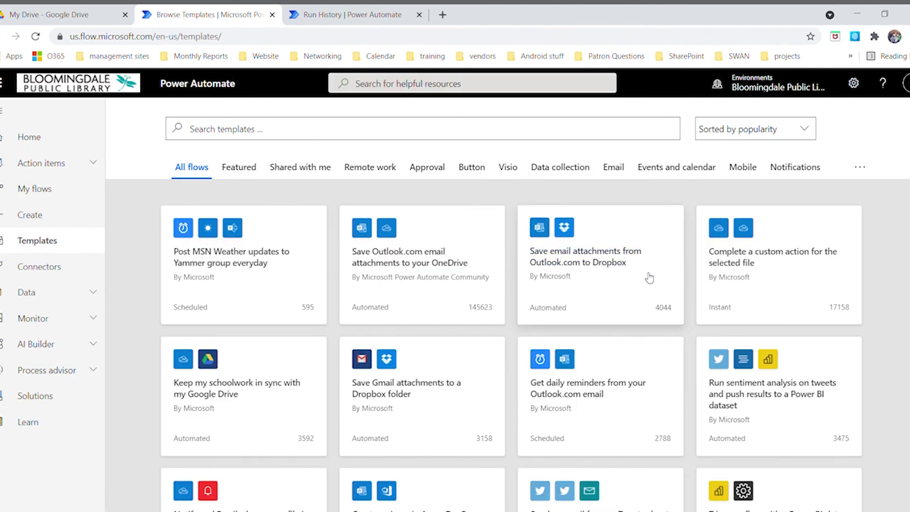
Browse the ready-made template cards, then return to the My flows list
scroll(645, 280, down, 3)
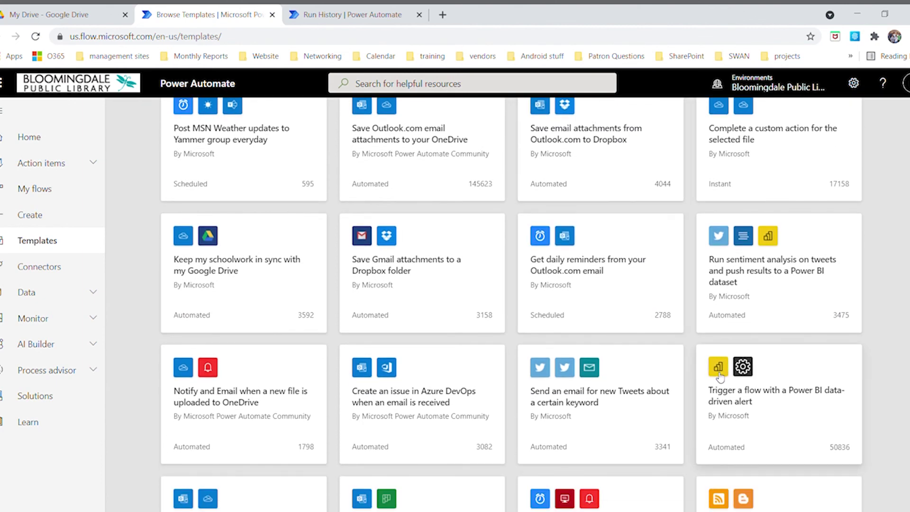
scroll(465, 315, down, 4)
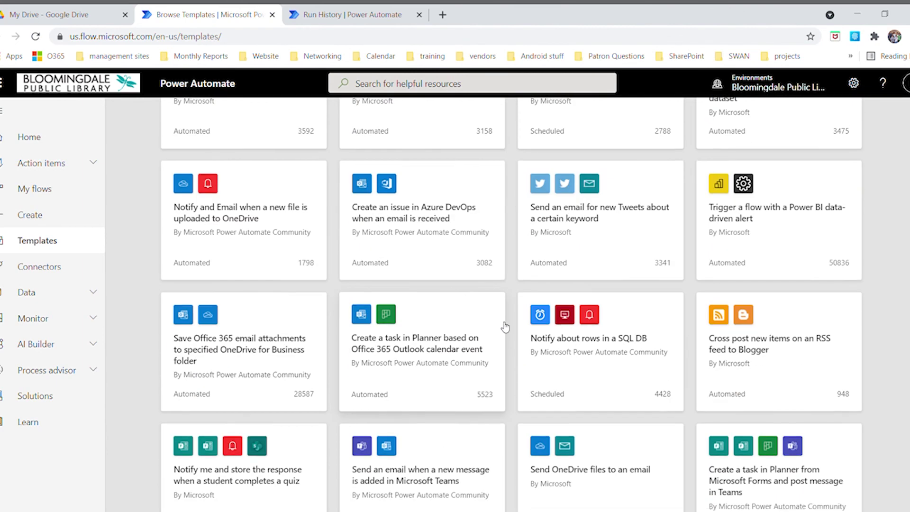
scroll(505, 322, up, 7)
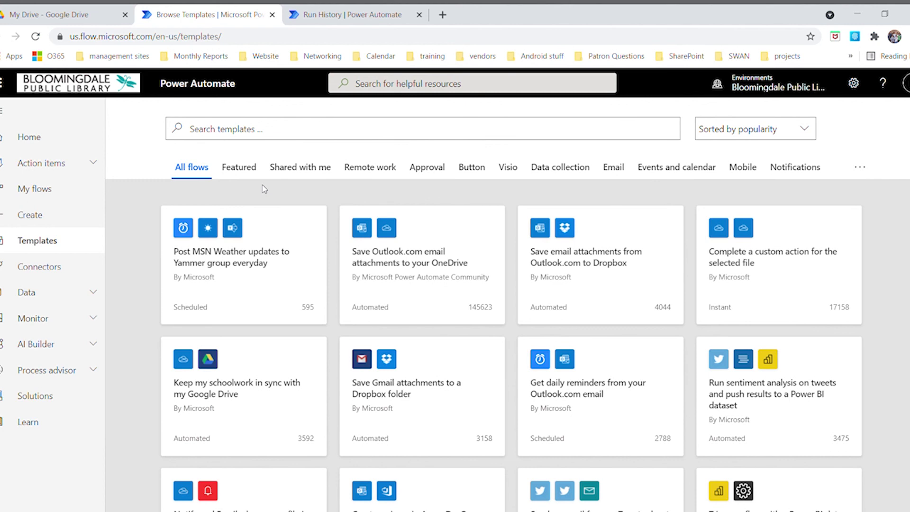
click(35, 188)
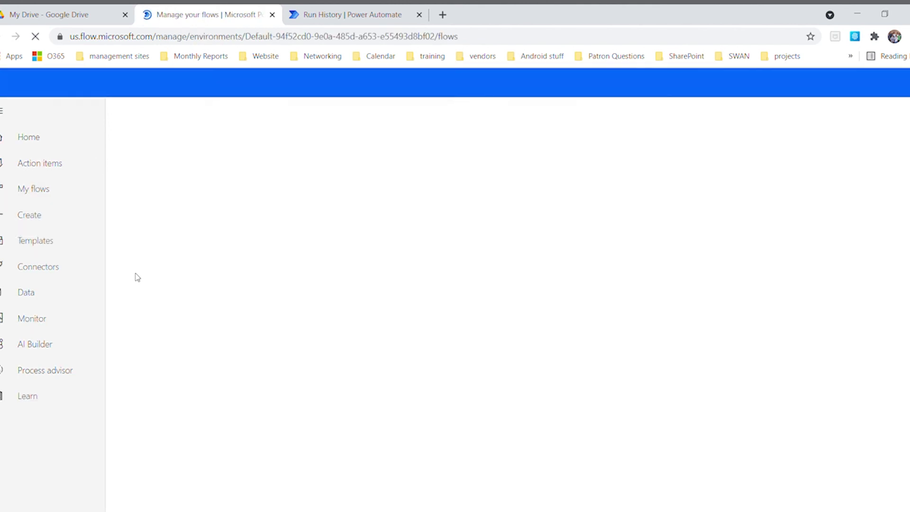